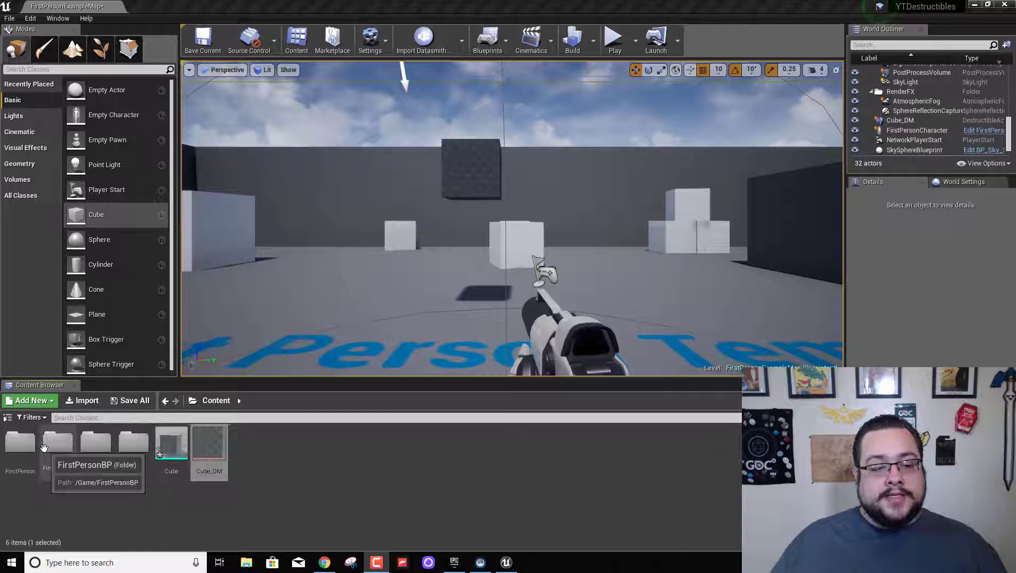
Create a destructible mesh from the Wall_500x500 static mesh in StarterContent/Architecture and maximize its editor.
{"action": "double_click", "coordinate": [129, 446]}
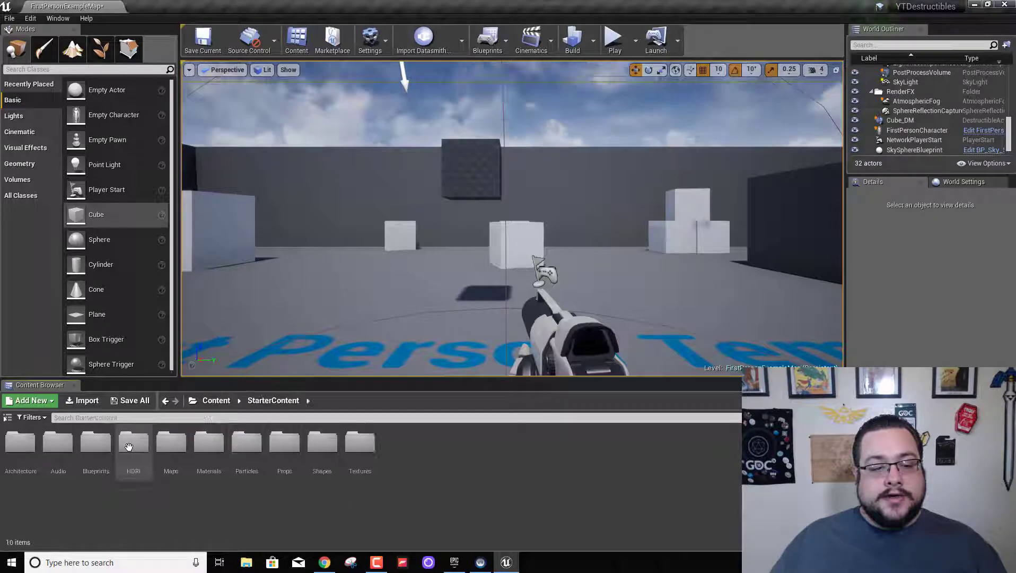
{"action": "double_click", "coordinate": [10, 449]}
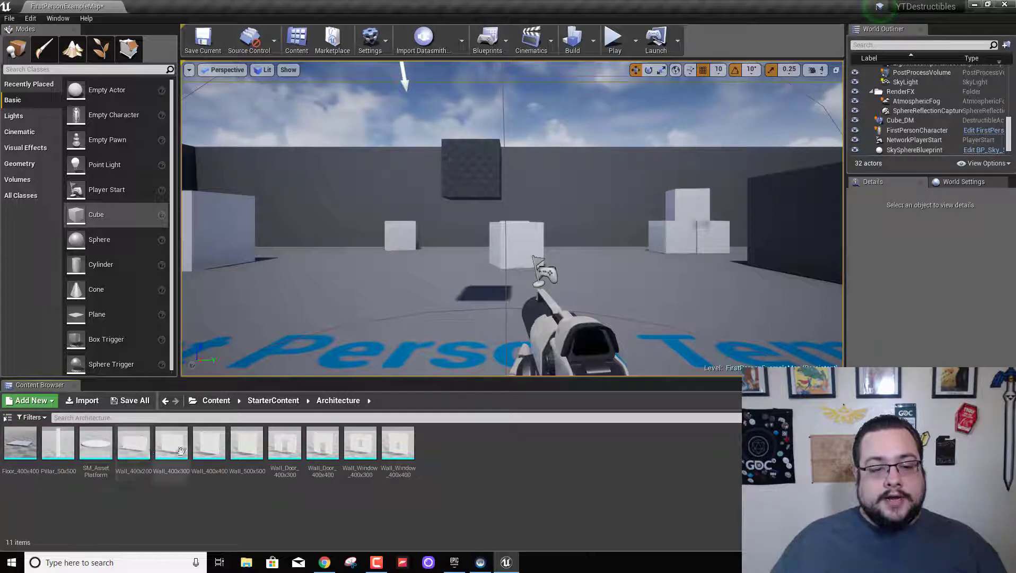
{"action": "left_click", "coordinate": [246, 454]}
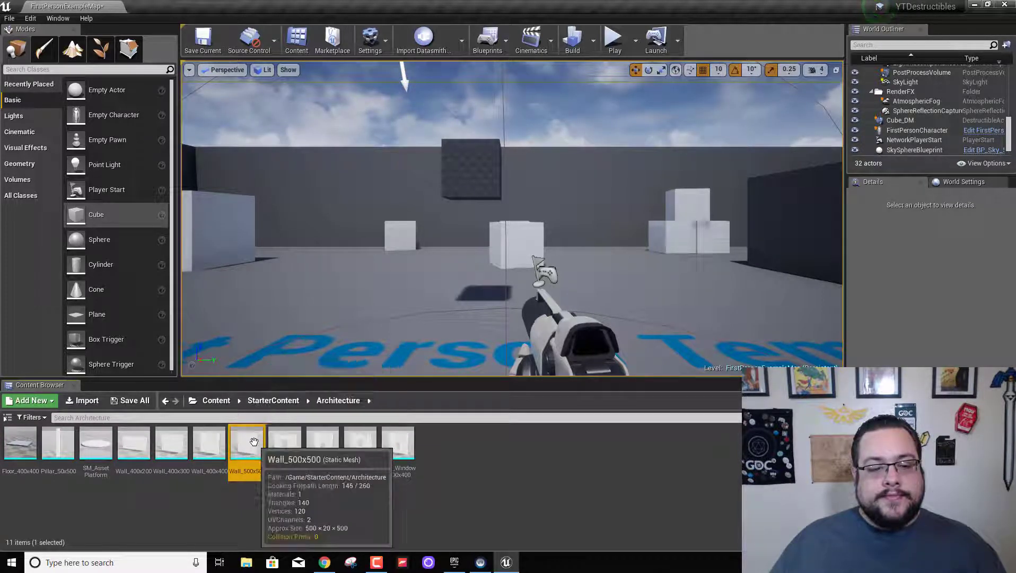
{"action": "right_click", "coordinate": [252, 454]}
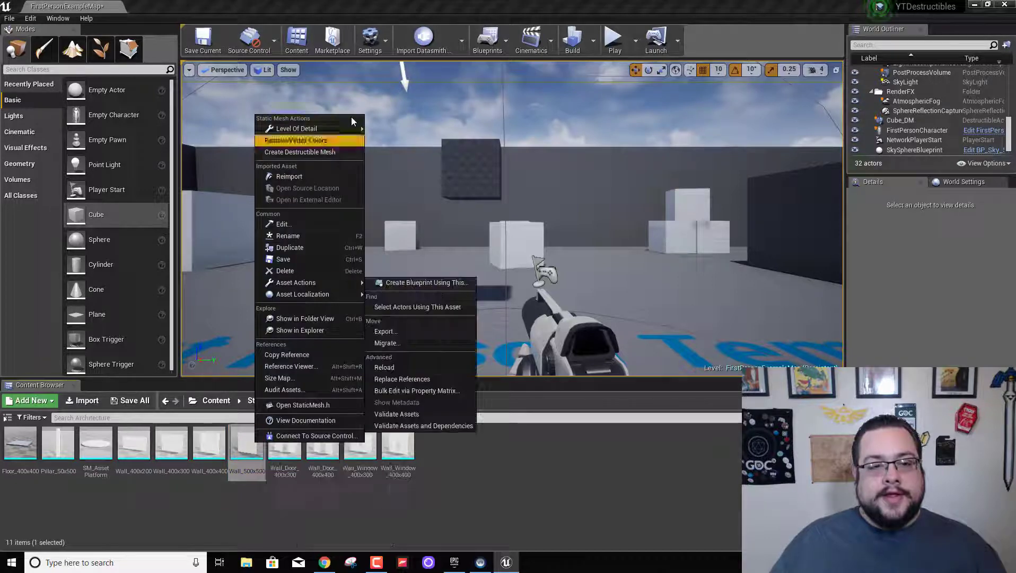
{"action": "left_click", "coordinate": [338, 153]}
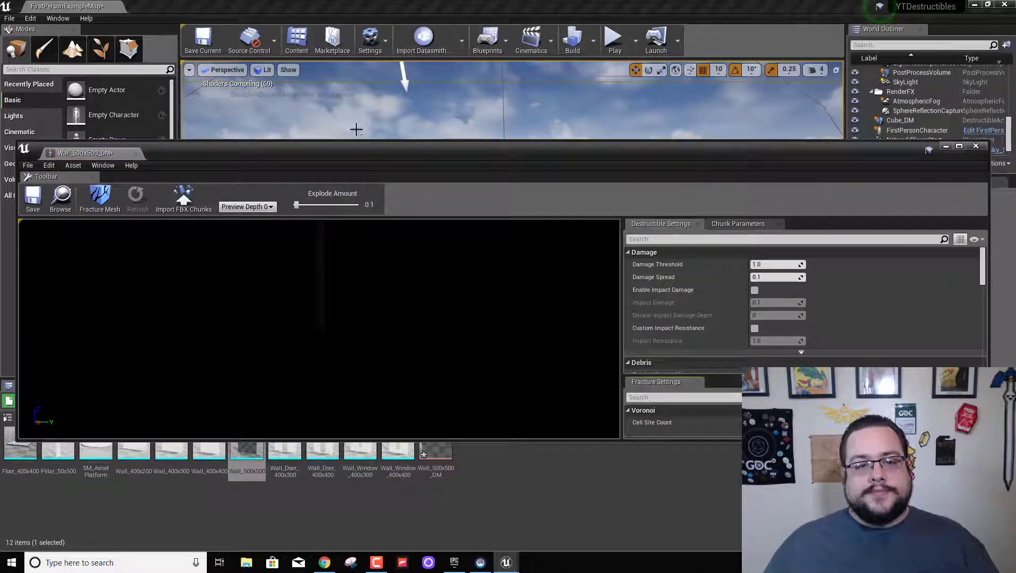
{"action": "double_click", "coordinate": [362, 148]}
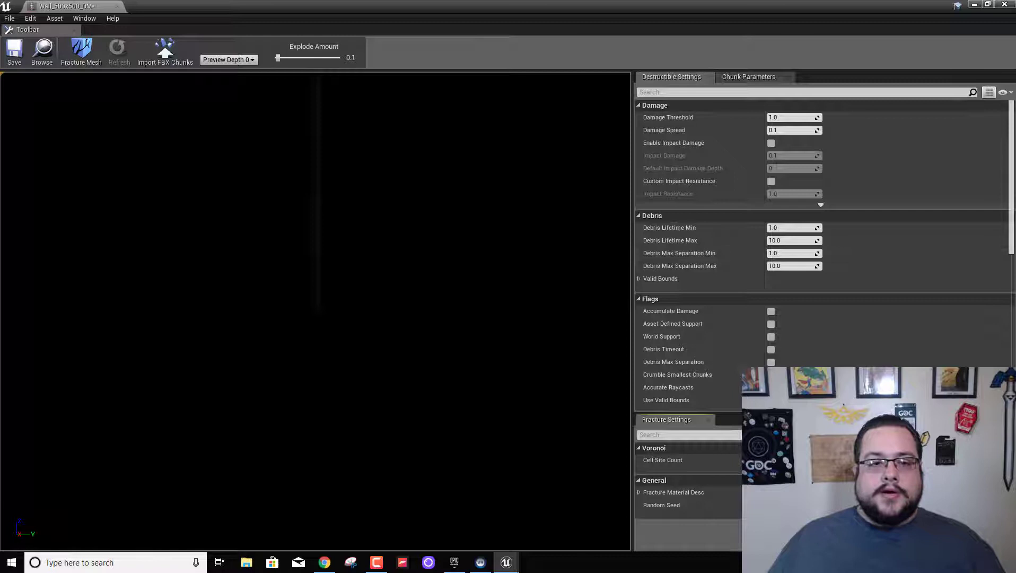
Fracture the wall's destructible mesh with the Voronoi settings and set the preview depth back to 0.
{"action": "right_click_drag", "start_coordinate": [433, 213], "coordinate": [386, 197]}
{"action": "key", "text": "d"}
{"action": "scroll", "coordinate": [249, 162], "scroll_direction": "up", "scroll_amount": 3}
{"action": "right_click_drag", "start_coordinate": [250, 161], "coordinate": [194, 132]}
{"action": "key", "text": "d"}
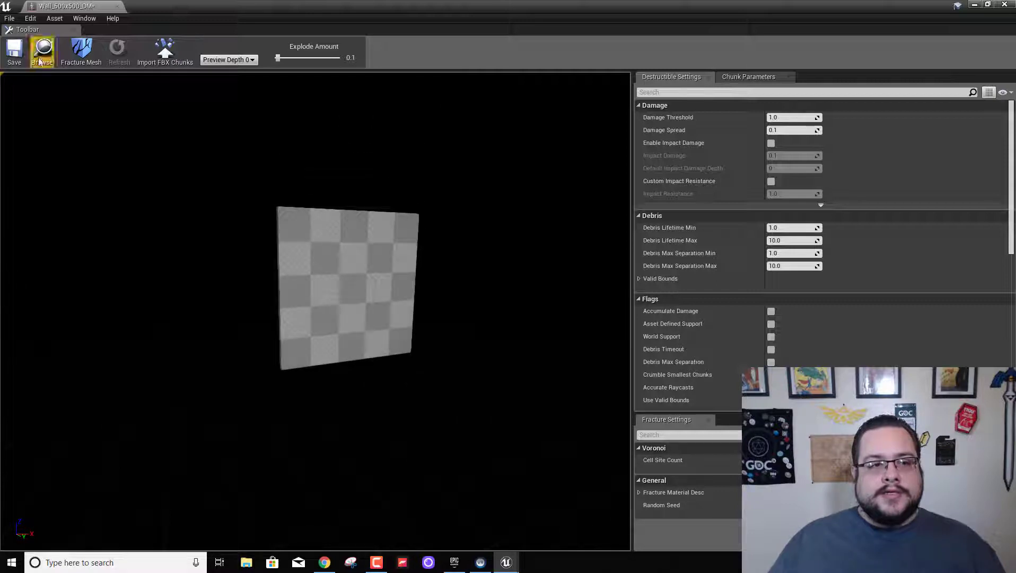
{"action": "left_click", "coordinate": [794, 459]}
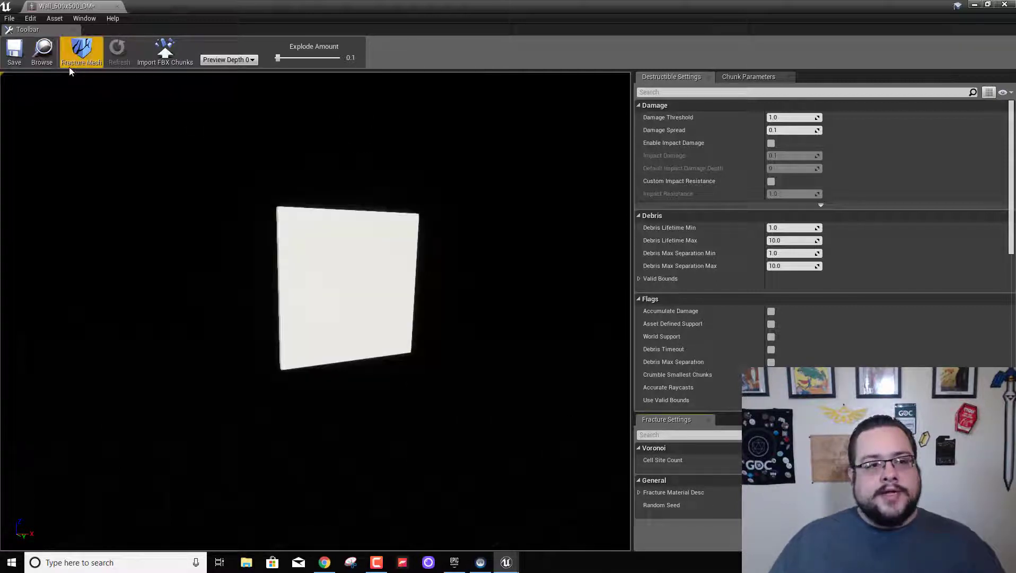
{"action": "left_click", "coordinate": [85, 54]}
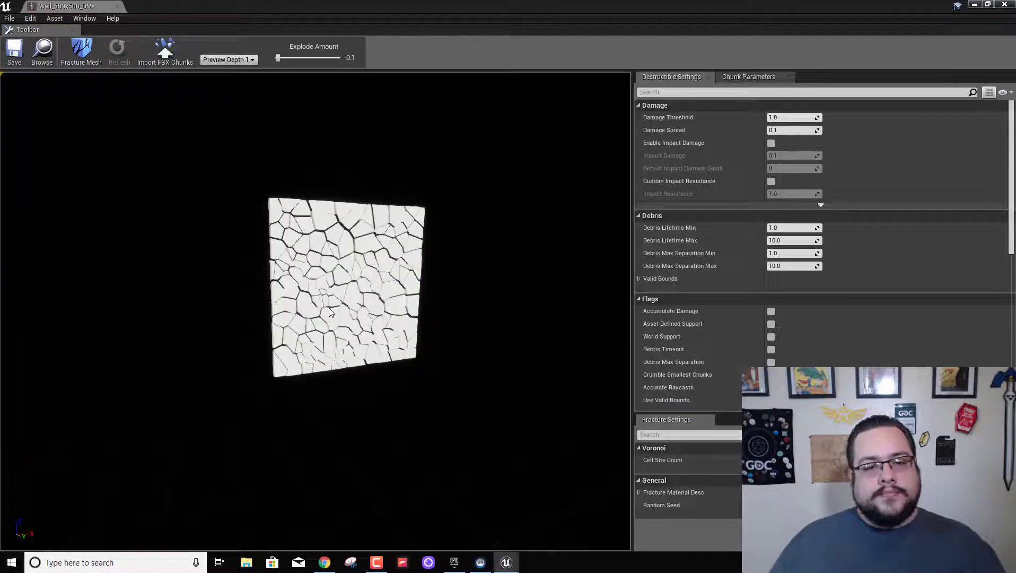
{"action": "left_click", "coordinate": [253, 60]}
{"action": "left_click", "coordinate": [245, 67]}
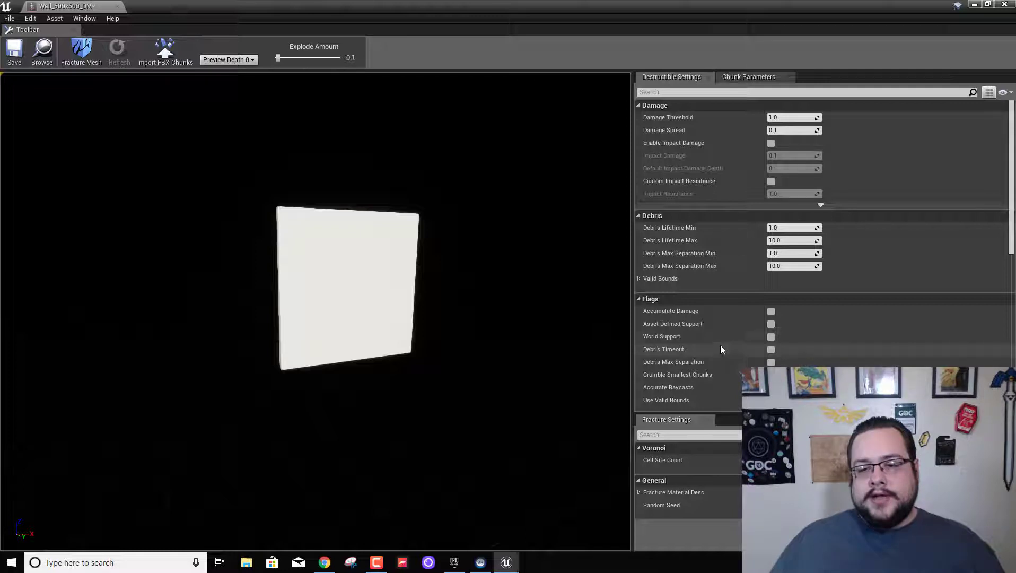
Enable the Accumulate Damage and World Support flags for the destructible wall, then save the mesh and close its editor.
{"action": "mouse_move", "coordinate": [772, 317]}
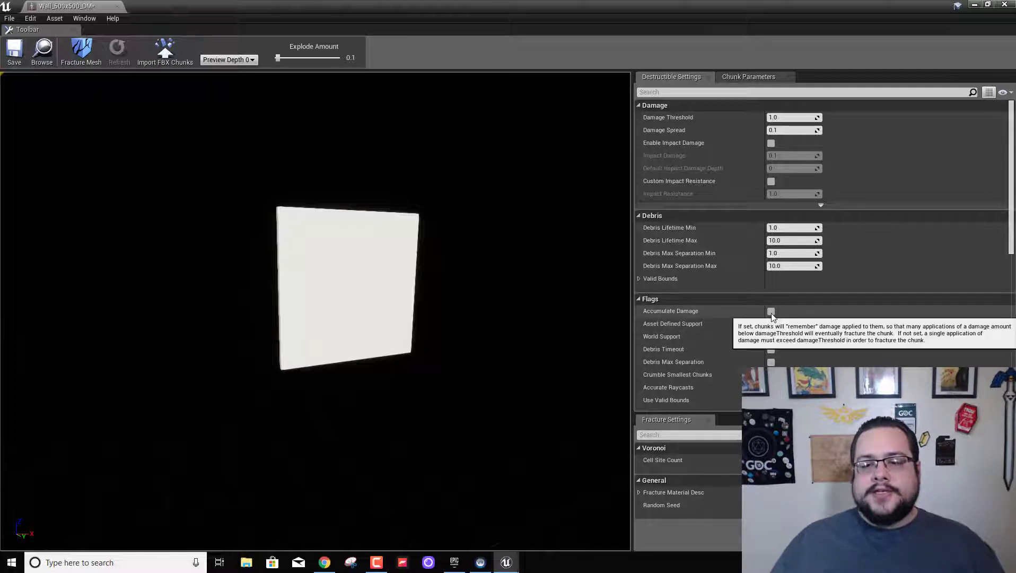
{"action": "left_click", "coordinate": [771, 312]}
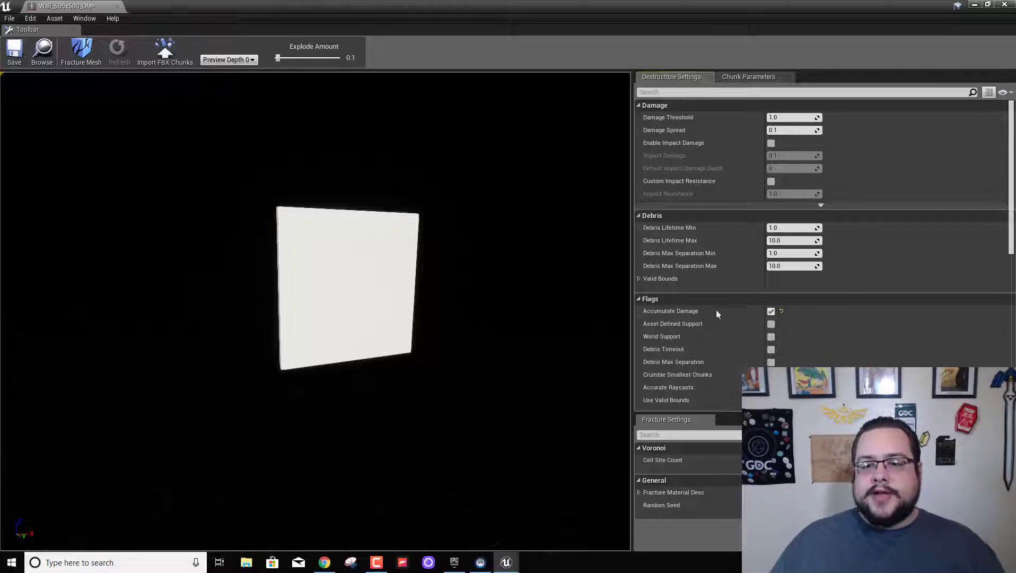
{"action": "scroll", "coordinate": [717, 313], "scroll_direction": "down", "scroll_amount": 1}
{"action": "scroll", "coordinate": [705, 317], "scroll_direction": "down", "scroll_amount": 2}
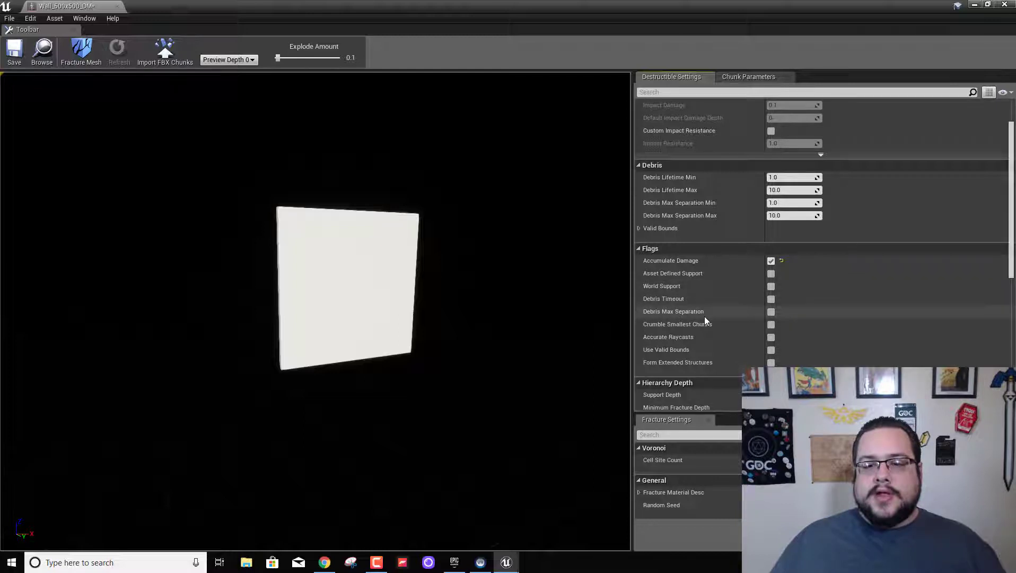
{"action": "scroll", "coordinate": [671, 362], "scroll_direction": "down", "scroll_amount": 7}
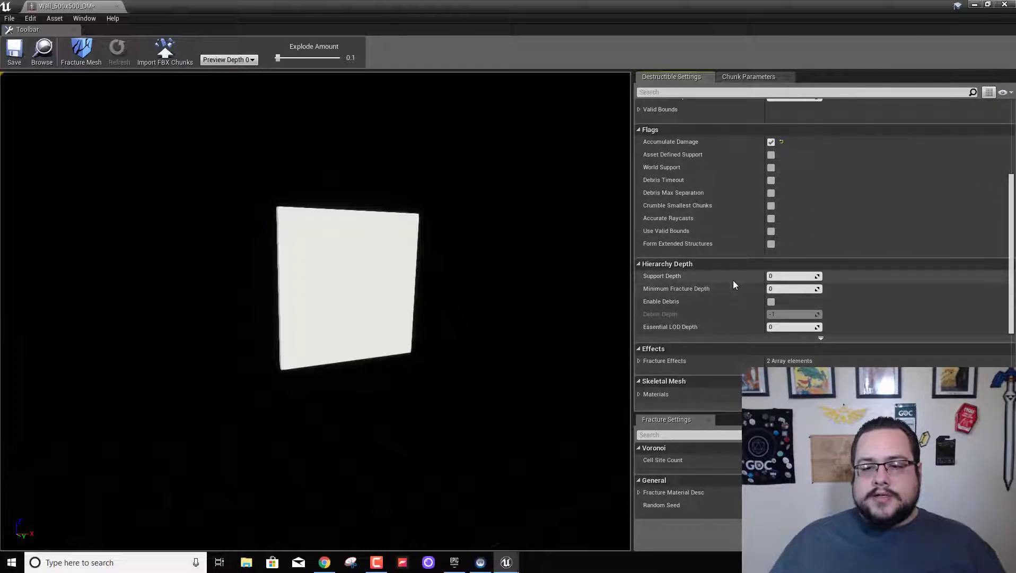
{"action": "scroll", "coordinate": [731, 289], "scroll_direction": "down", "scroll_amount": 6}
{"action": "scroll", "coordinate": [727, 298], "scroll_direction": "down", "scroll_amount": 5}
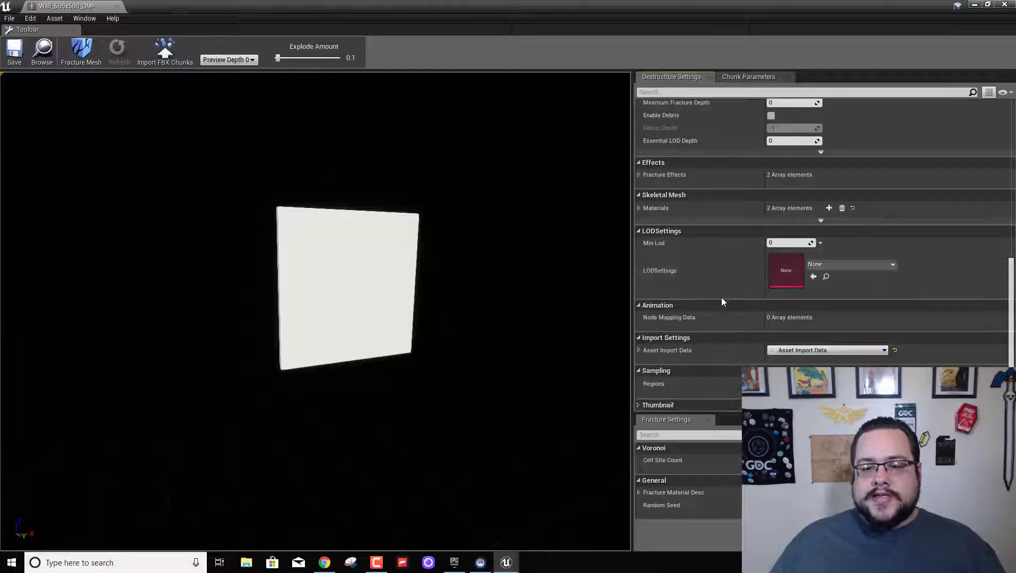
{"action": "scroll", "coordinate": [722, 298], "scroll_direction": "up", "scroll_amount": 20}
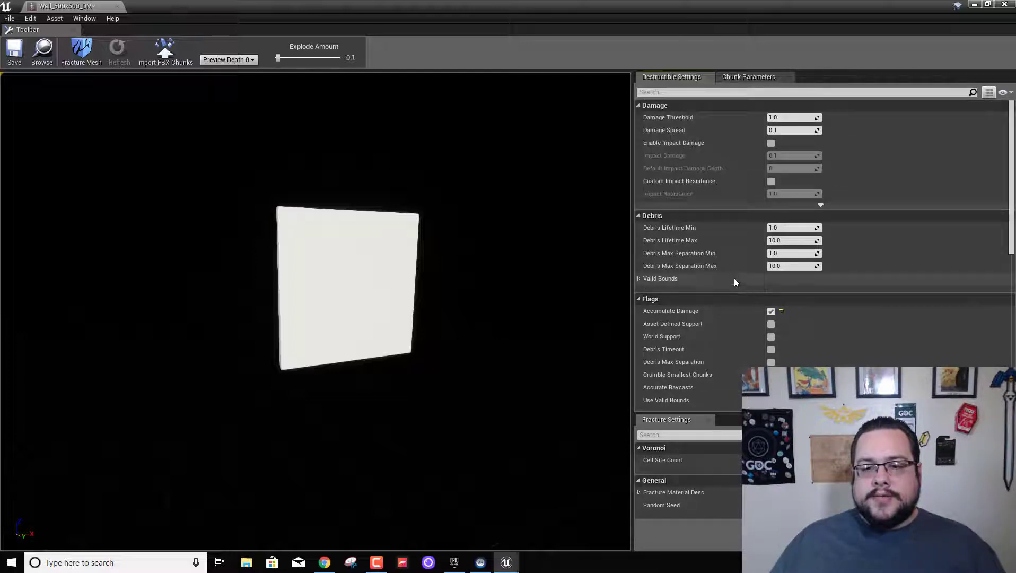
{"action": "scroll", "coordinate": [821, 297], "scroll_direction": "down", "scroll_amount": 2}
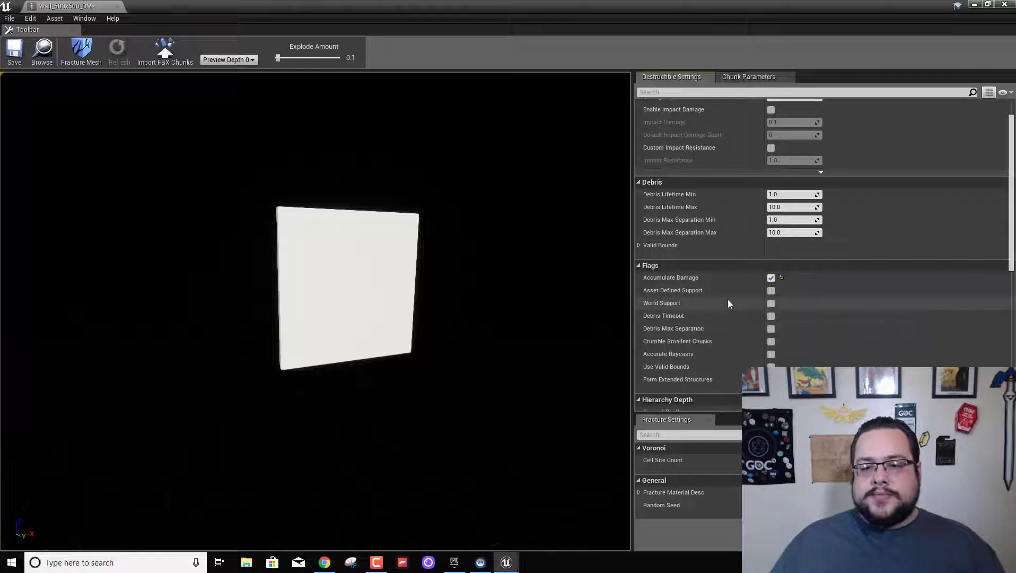
{"action": "left_click", "coordinate": [771, 303]}
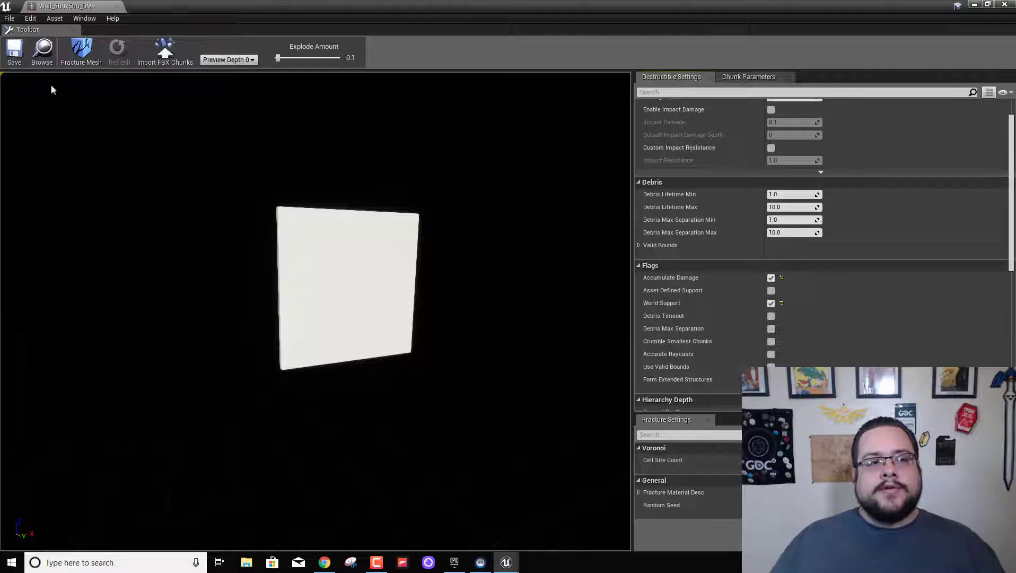
{"action": "left_click", "coordinate": [15, 60]}
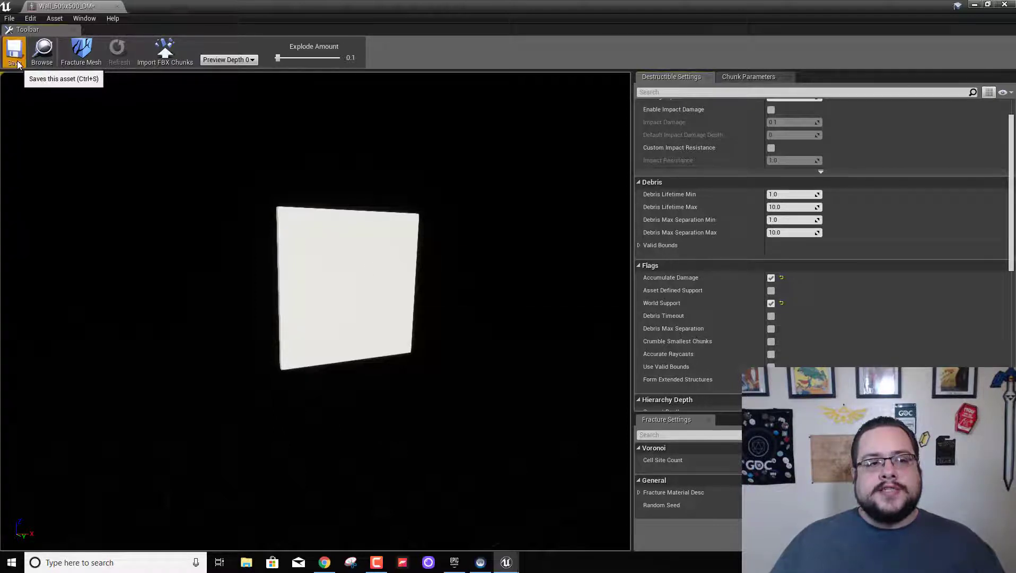
{"action": "left_click", "coordinate": [1004, 5]}
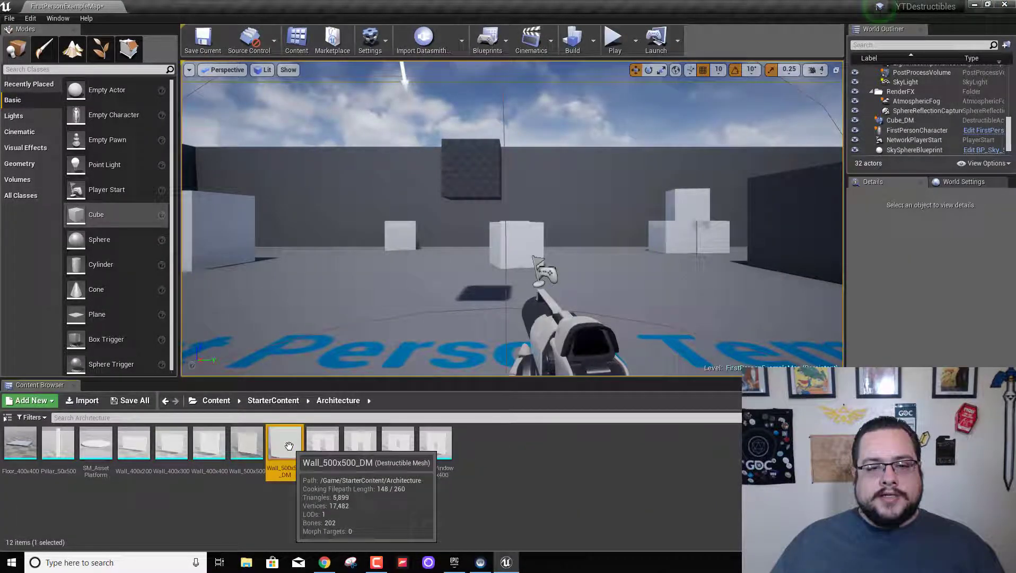
Place Wall_500x500_DM in the level, rotated to face the player start and moved farther back on the floor.
{"action": "left_click_drag", "start_coordinate": [285, 443], "coordinate": [658, 337]}
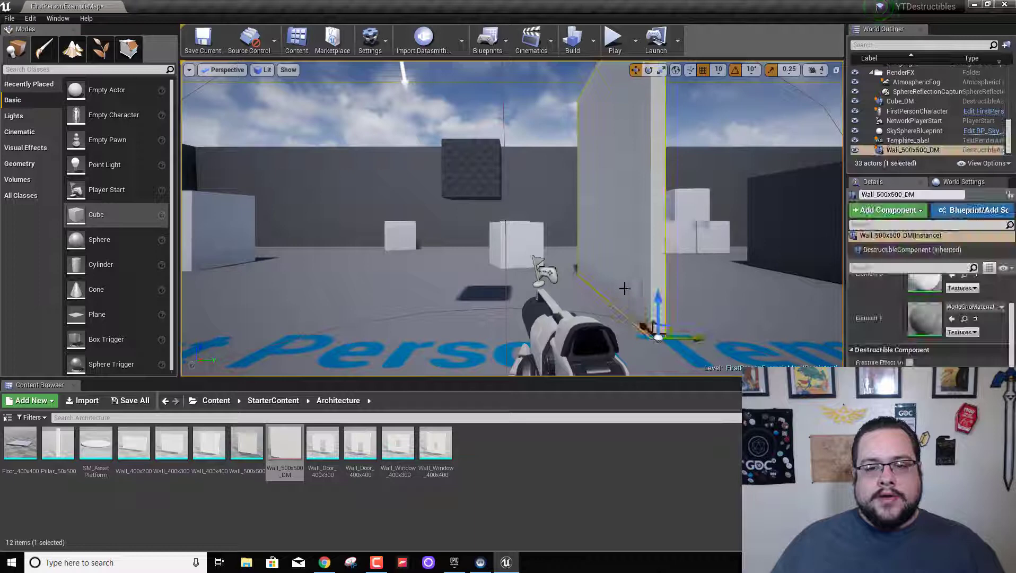
{"action": "left_click", "coordinate": [647, 70]}
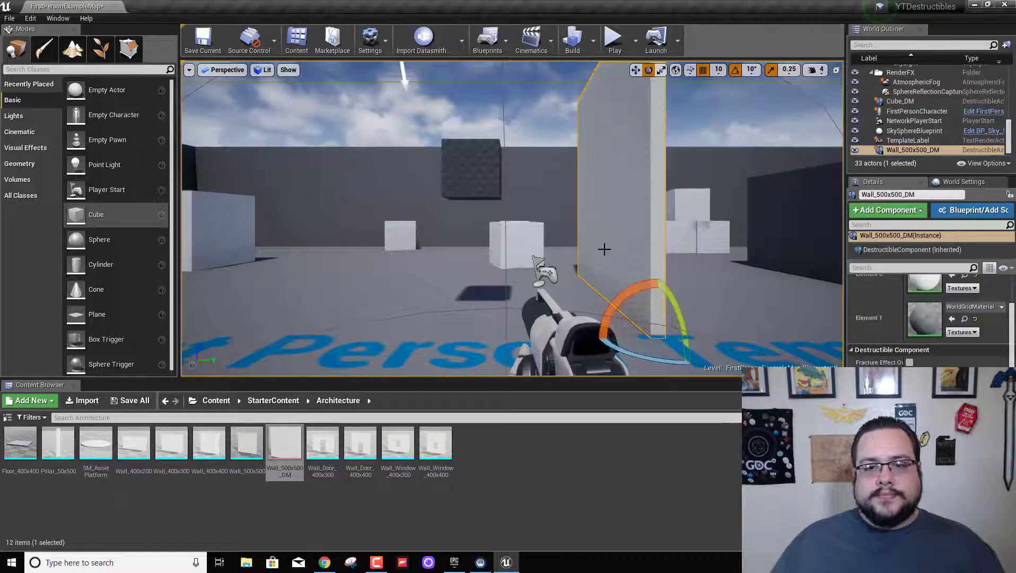
{"action": "left_click_drag", "start_coordinate": [664, 360], "coordinate": [702, 299]}
{"action": "left_click", "coordinate": [635, 70]}
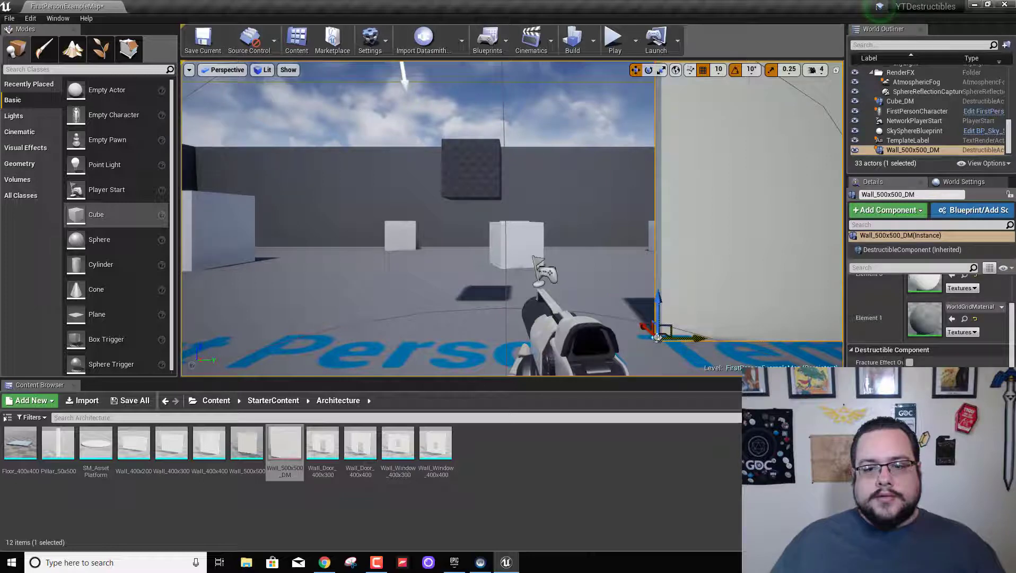
{"action": "left_click_drag", "start_coordinate": [647, 325], "coordinate": [567, 284]}
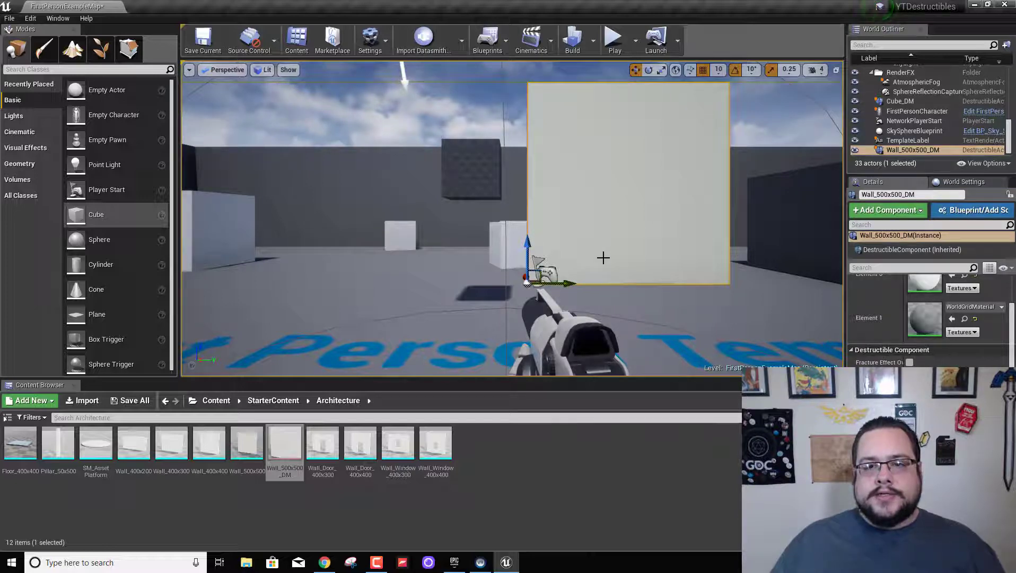
Open the FirstPersonCharacter blueprint from the FirstPersonBP/Blueprints folder.
{"action": "left_click", "coordinate": [214, 400]}
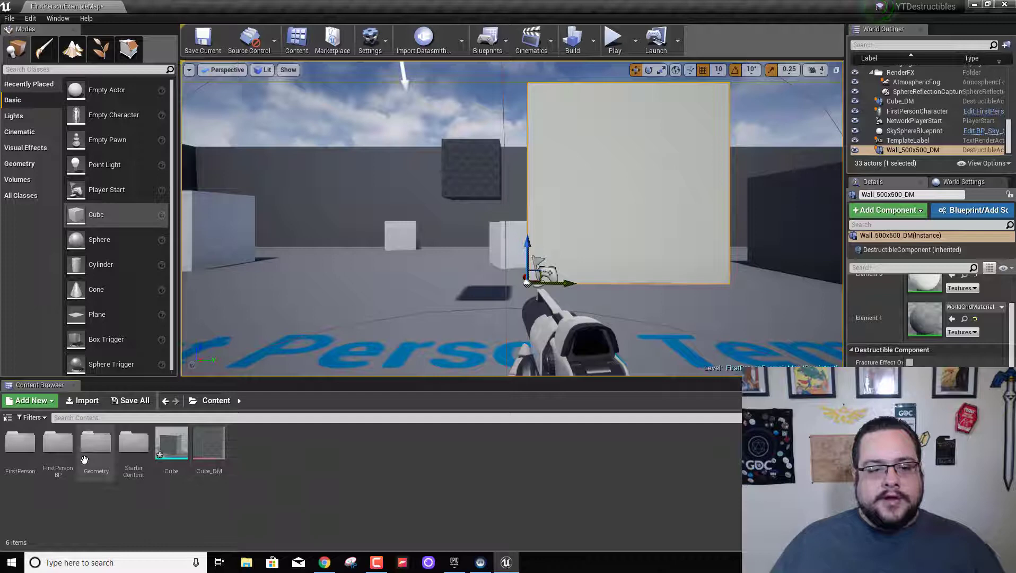
{"action": "double_click", "coordinate": [64, 459]}
{"action": "left_click", "coordinate": [16, 463]}
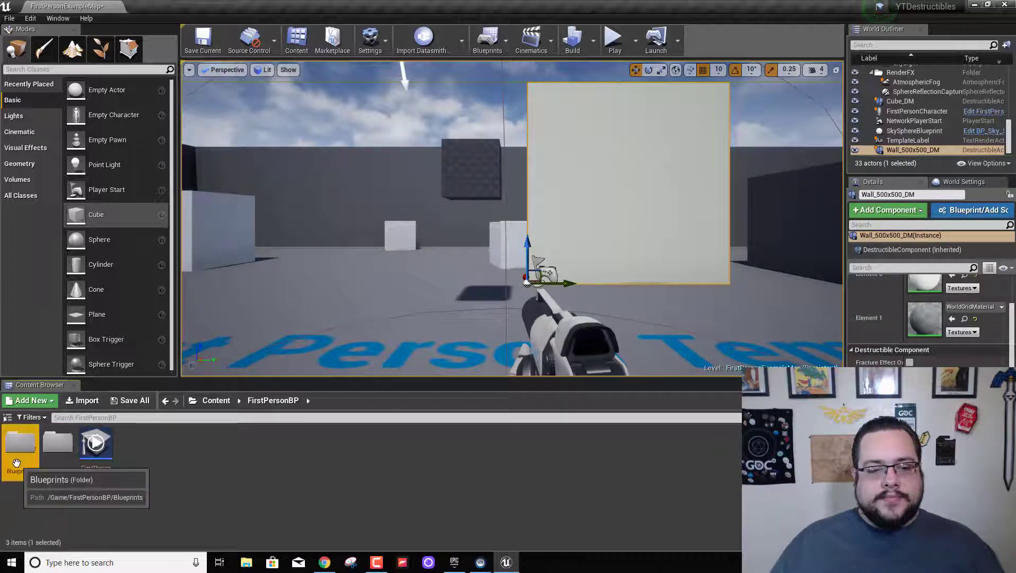
{"action": "double_click", "coordinate": [16, 463]}
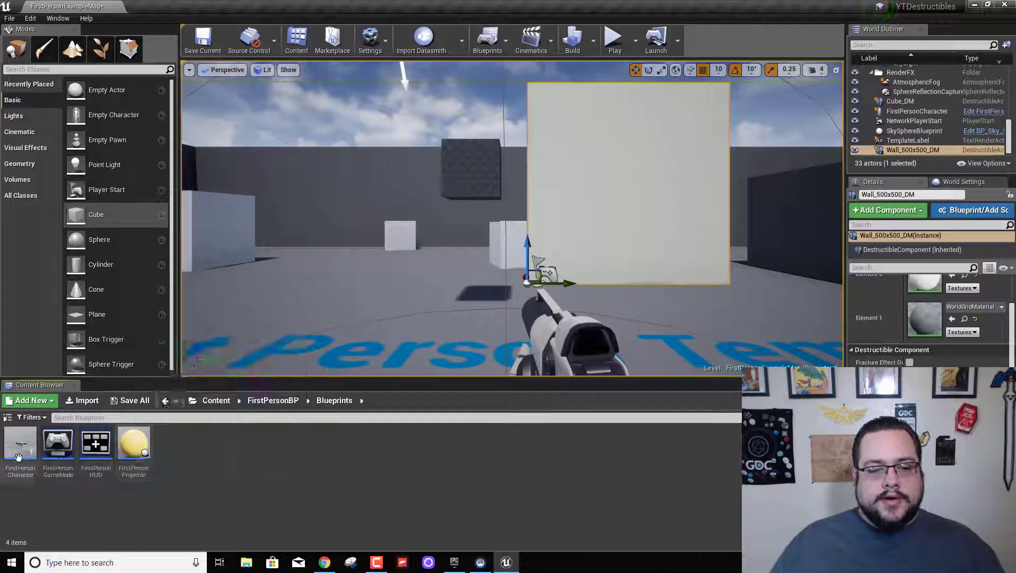
{"action": "double_click", "coordinate": [19, 462]}
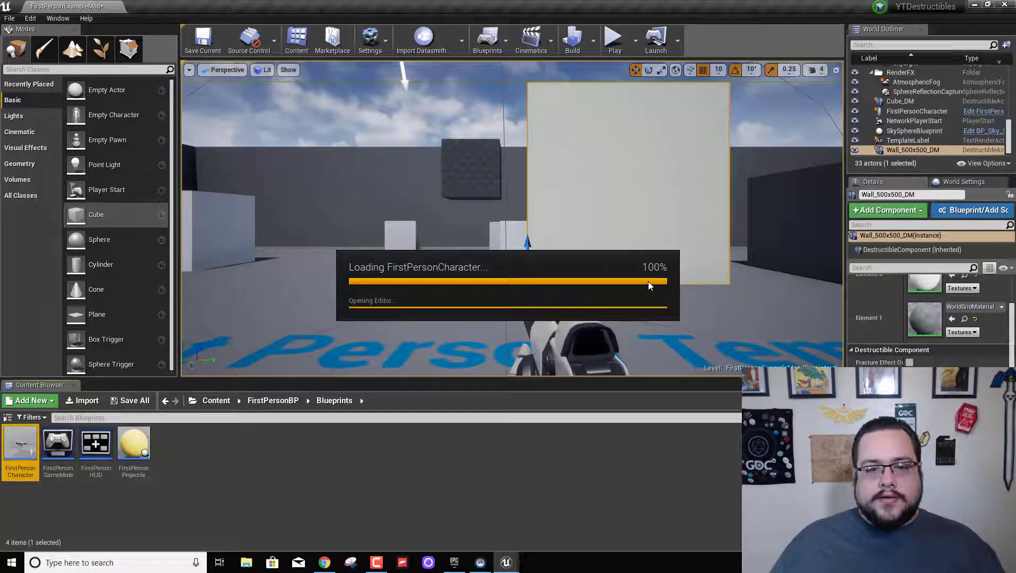
Break the execution link from SpawnActor First Person Projectile to Play Sound at Location, then compile and close the blueprint.
{"action": "scroll", "coordinate": [657, 262], "scroll_direction": "up", "scroll_amount": 5}
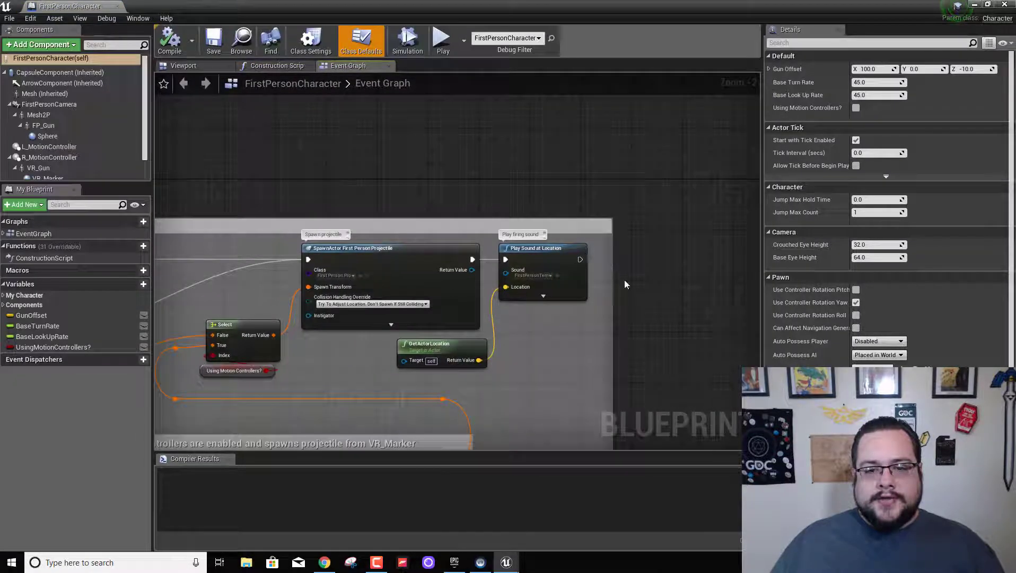
{"action": "scroll", "coordinate": [627, 284], "scroll_direction": "up", "scroll_amount": 2}
{"action": "left_click", "coordinate": [466, 257]}
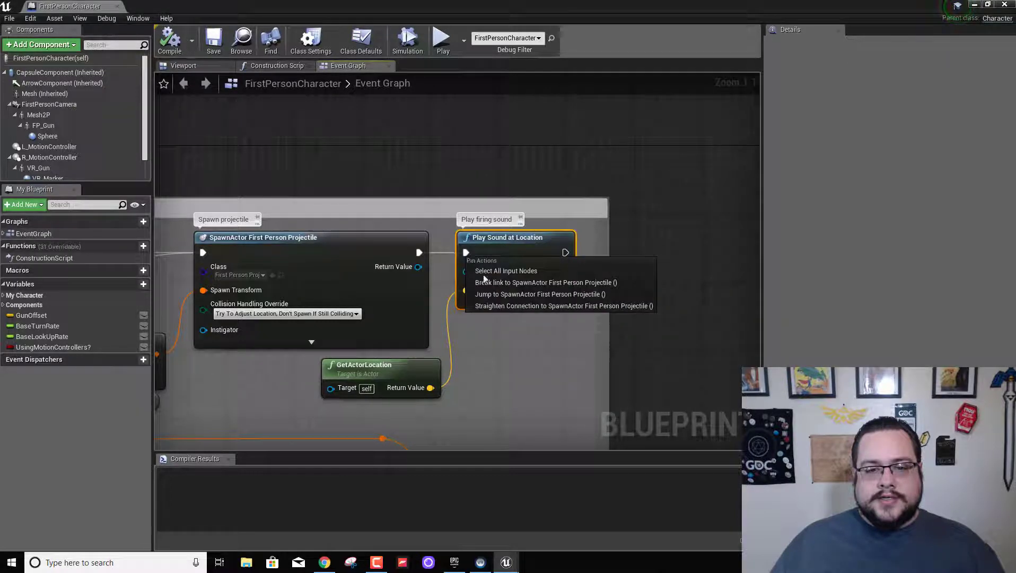
{"action": "left_click", "coordinate": [170, 51]}
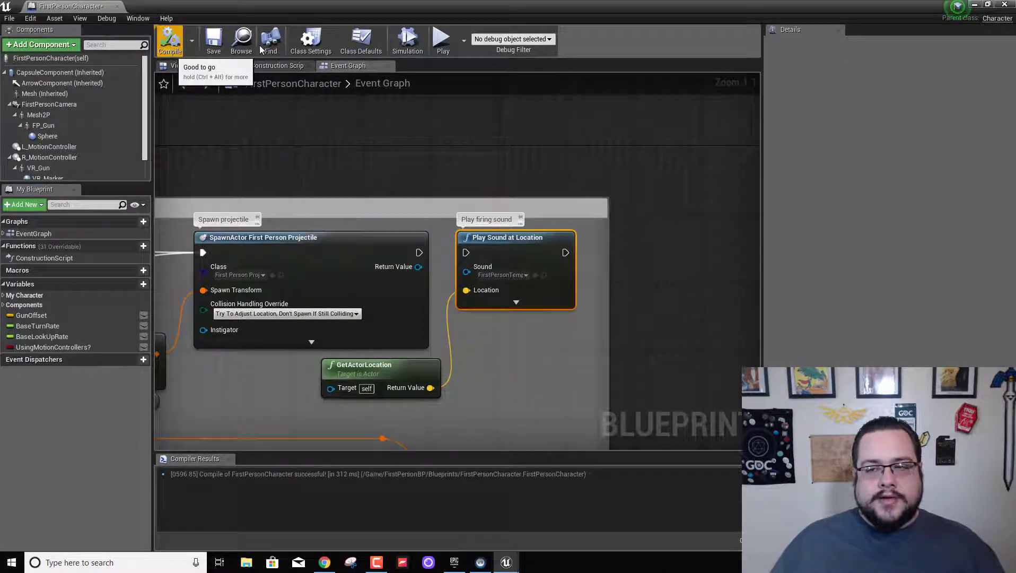
{"action": "left_click", "coordinate": [1004, 4]}
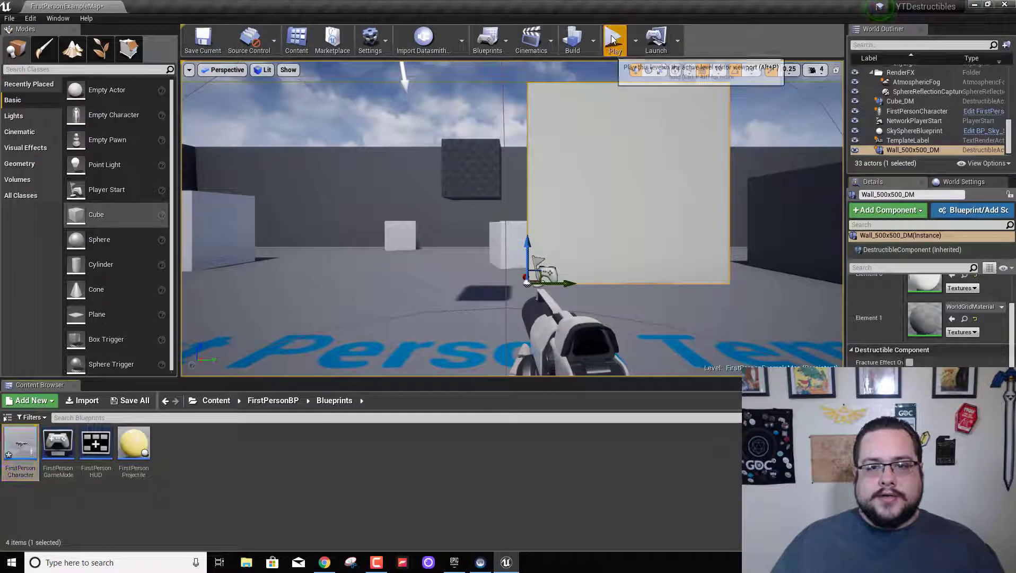
Play-test the level, walk up to the destructible wall firing projectiles at it, and end the session.
{"action": "left_click", "coordinate": [613, 40]}
{"action": "left_click", "coordinate": [516, 233]}
{"action": "left_click", "coordinate": [516, 233]}
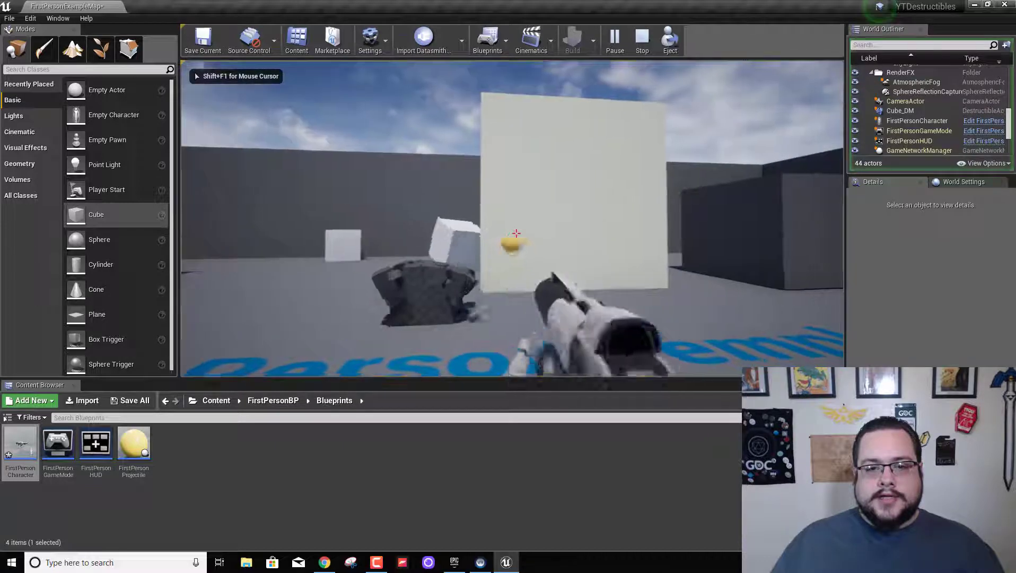
{"action": "key", "text": "w"}
{"action": "left_click", "coordinate": [516, 233]}
{"action": "left_click", "coordinate": [516, 233]}
{"action": "left_click", "coordinate": [516, 233]}
{"action": "left_click", "coordinate": [516, 233]}
{"action": "left_click", "coordinate": [516, 233]}
{"action": "key", "text": "s"}
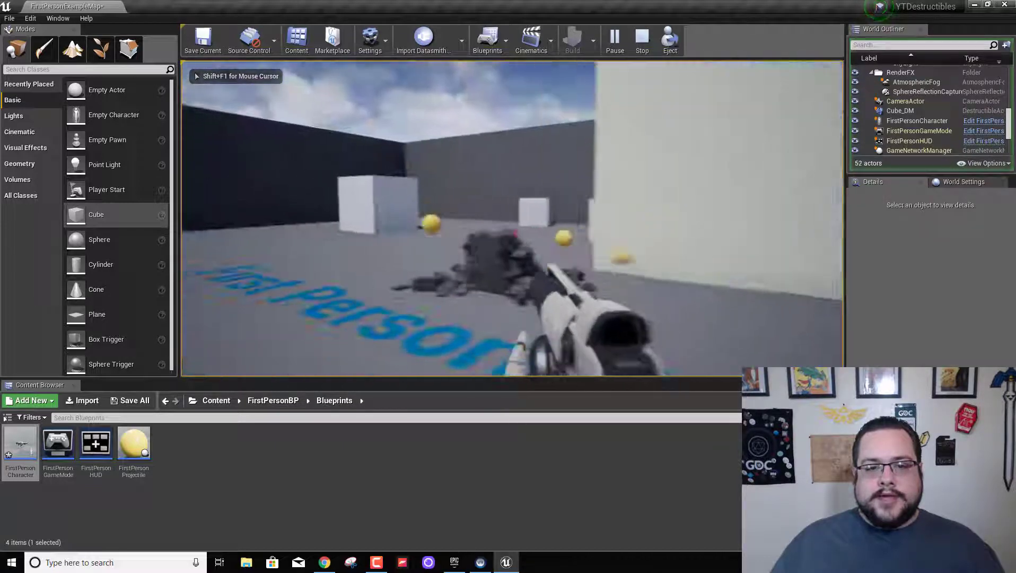
{"action": "left_click", "coordinate": [516, 234]}
{"action": "left_click", "coordinate": [516, 234]}
{"action": "left_click", "coordinate": [516, 234]}
{"action": "key", "text": "w"}
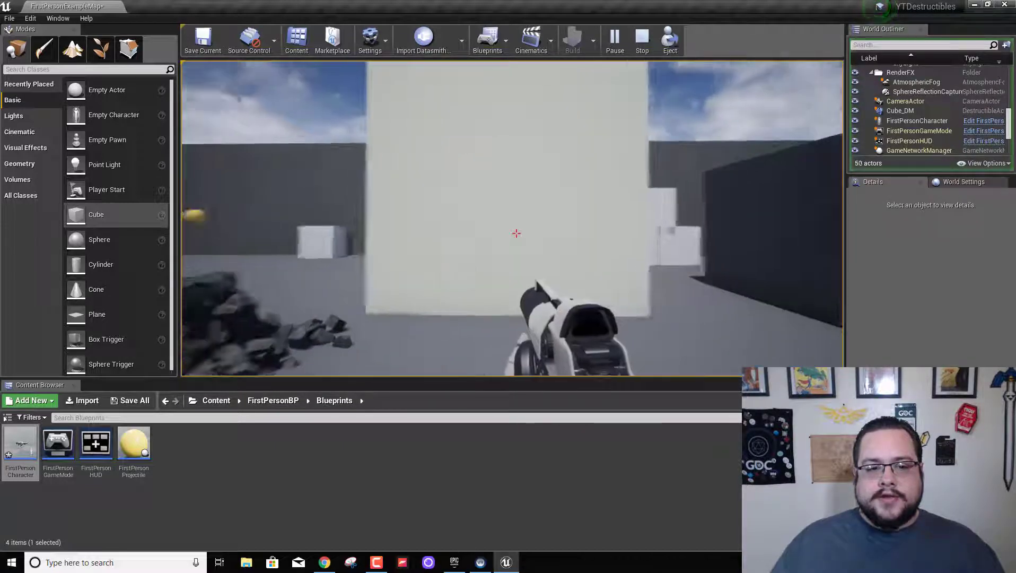
{"action": "key", "text": "w"}
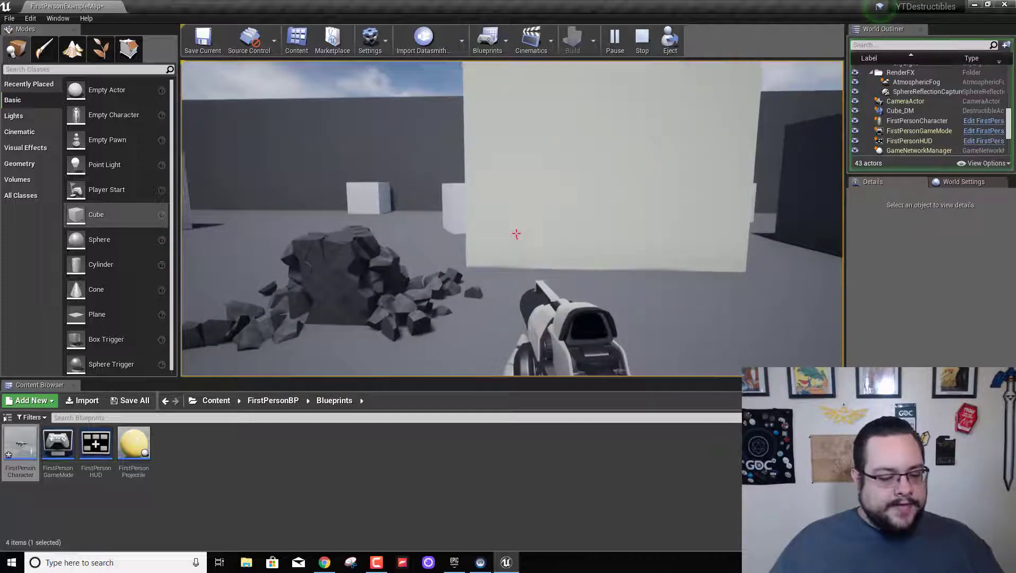
{"action": "key", "text": "Escape"}
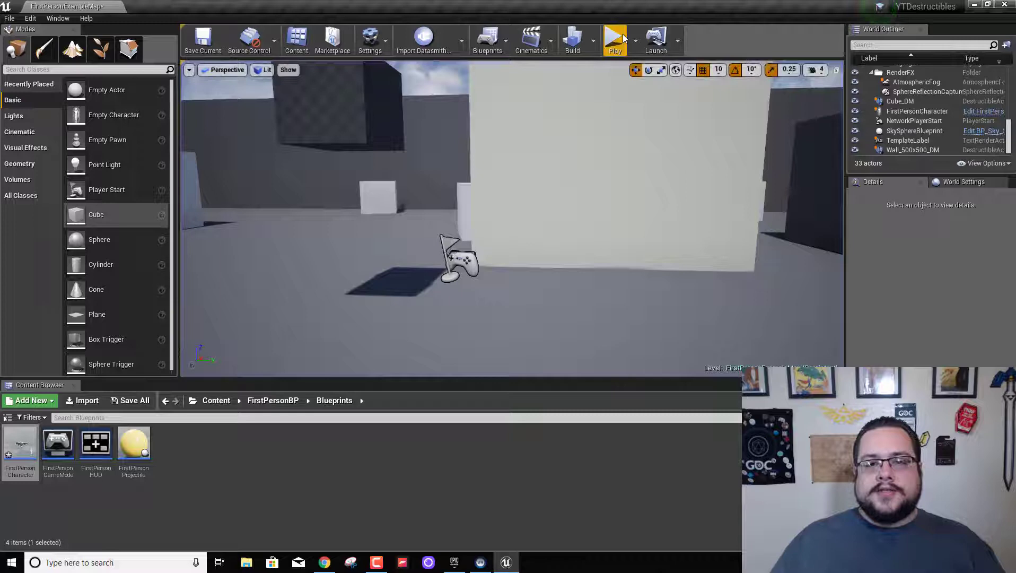
Run the level a second time, shoot the wall repeatedly from different angles, and stop playing.
{"action": "left_click", "coordinate": [613, 40]}
{"action": "left_click", "coordinate": [516, 233]}
{"action": "left_click", "coordinate": [516, 233]}
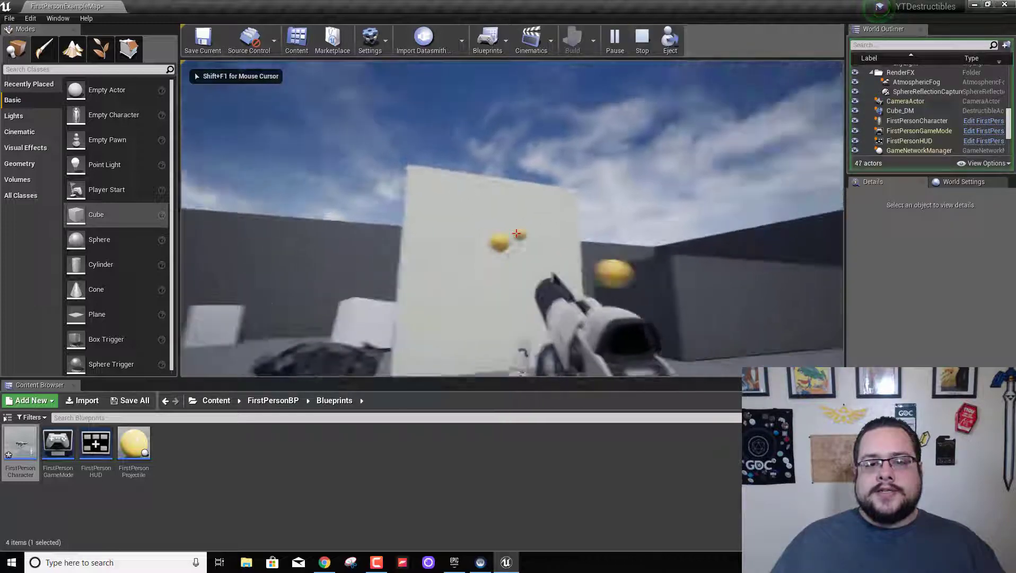
{"action": "key", "text": "w"}
{"action": "left_click", "coordinate": [516, 233]}
{"action": "left_click", "coordinate": [516, 232]}
{"action": "left_click", "coordinate": [516, 232]}
{"action": "left_click", "coordinate": [516, 233]}
{"action": "left_click", "coordinate": [516, 232]}
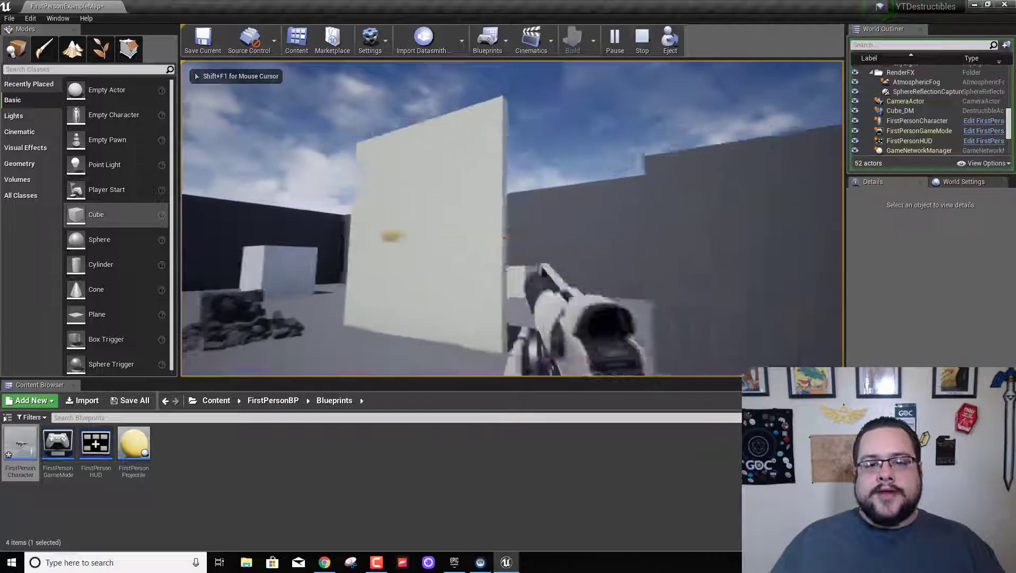
{"action": "left_click", "coordinate": [516, 233]}
{"action": "key", "text": "Escape"}
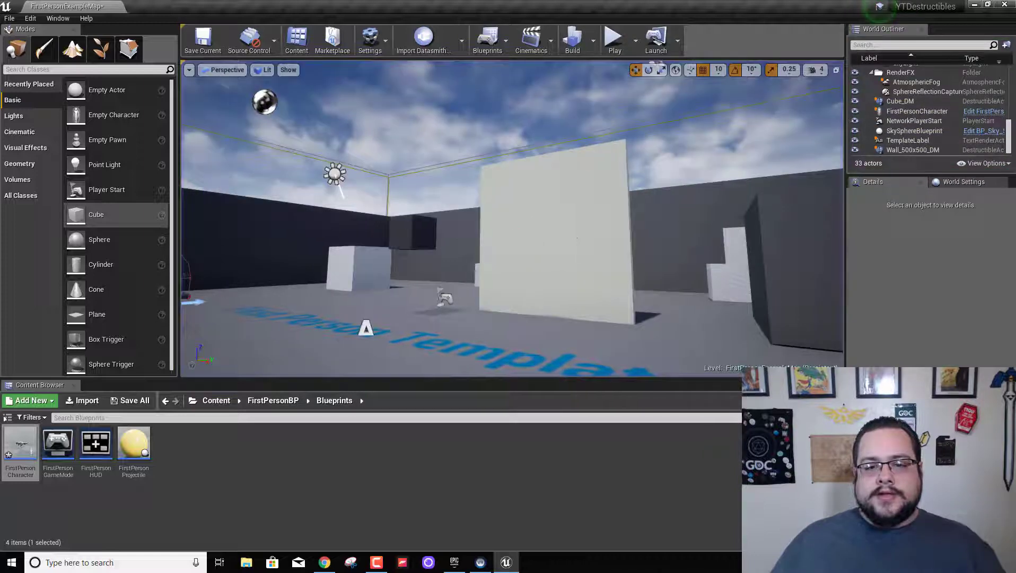
Raise Wall_500x500_DM slightly off the floor and play the level briefly to test its world support.
{"action": "left_click", "coordinate": [590, 267]}
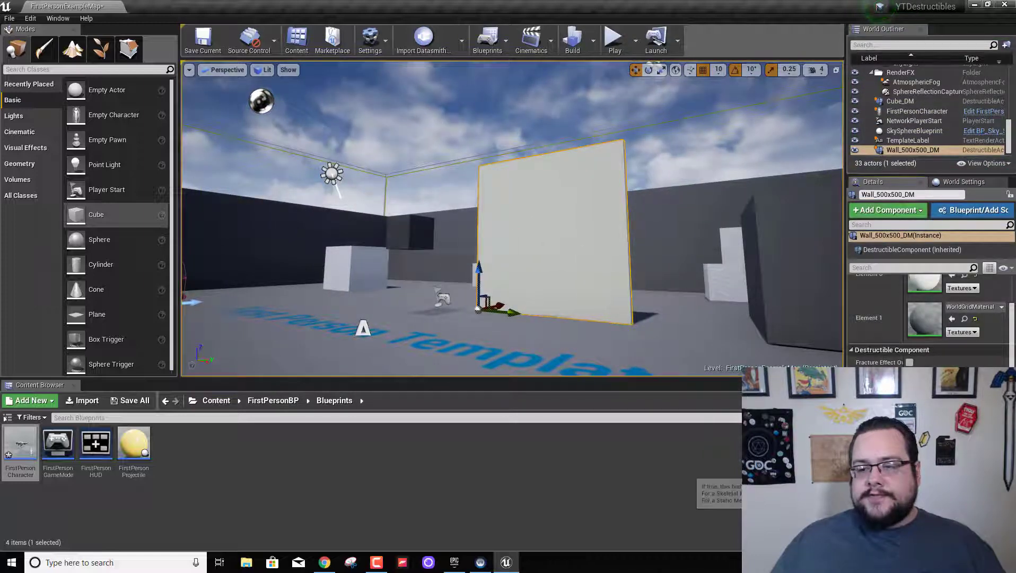
{"action": "left_click", "coordinate": [614, 39]}
{"action": "left_click", "coordinate": [516, 233]}
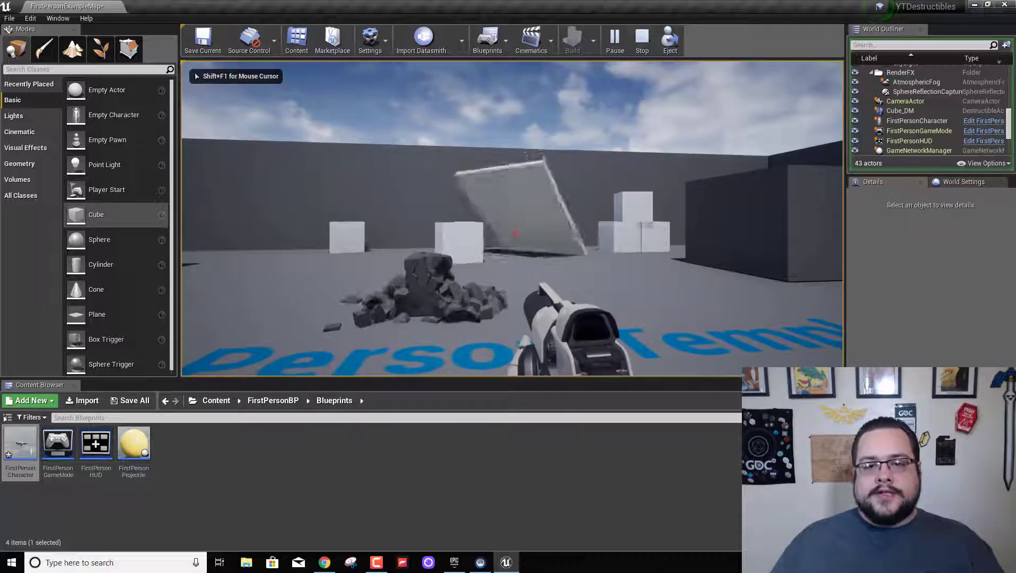
{"action": "key", "text": "Escape"}
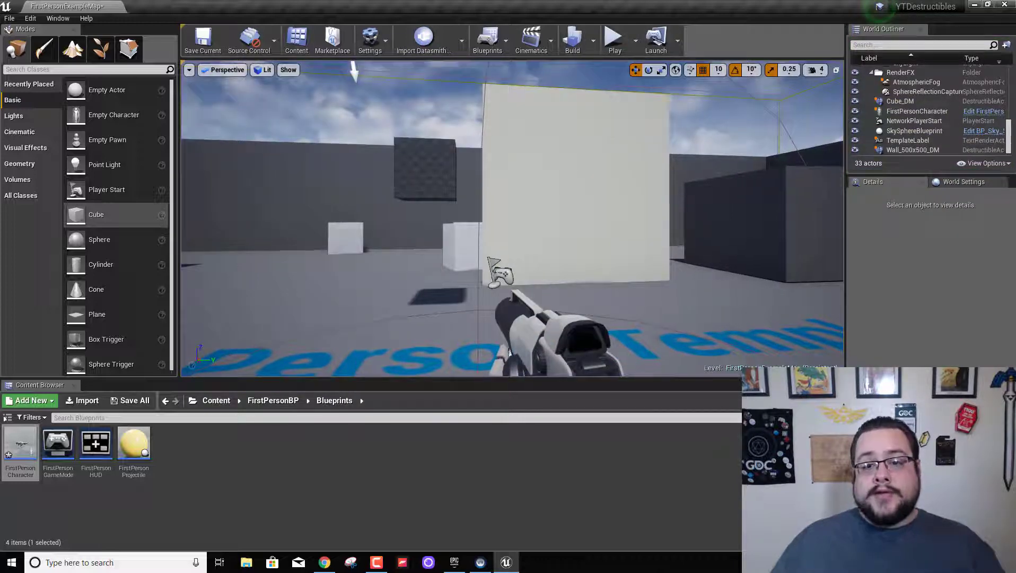
Lower Wall_500x500_DM back onto the floor, run the level briefly to check its support, and reselect the wall.
{"action": "left_click", "coordinate": [613, 136]}
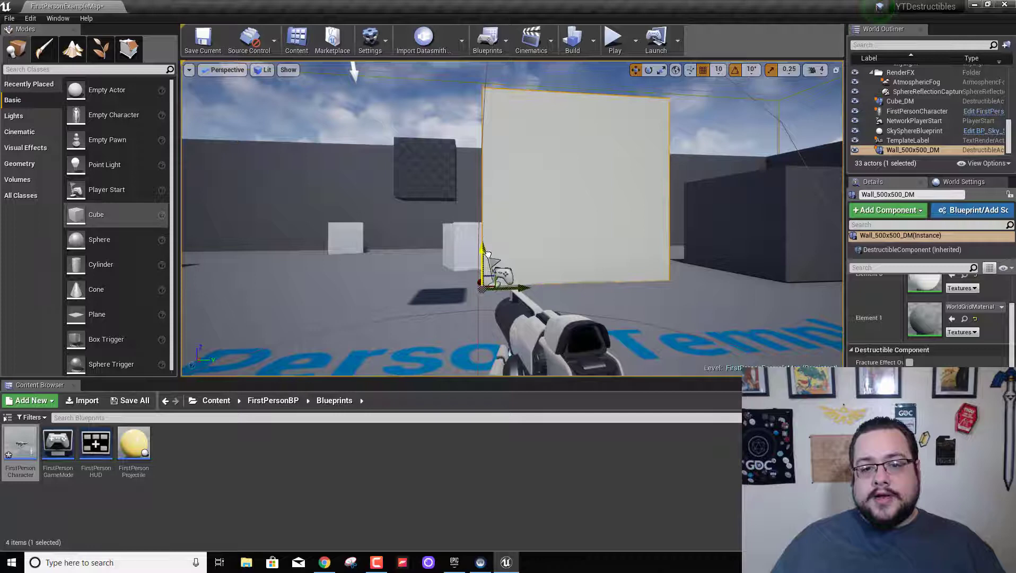
{"action": "left_click", "coordinate": [615, 40]}
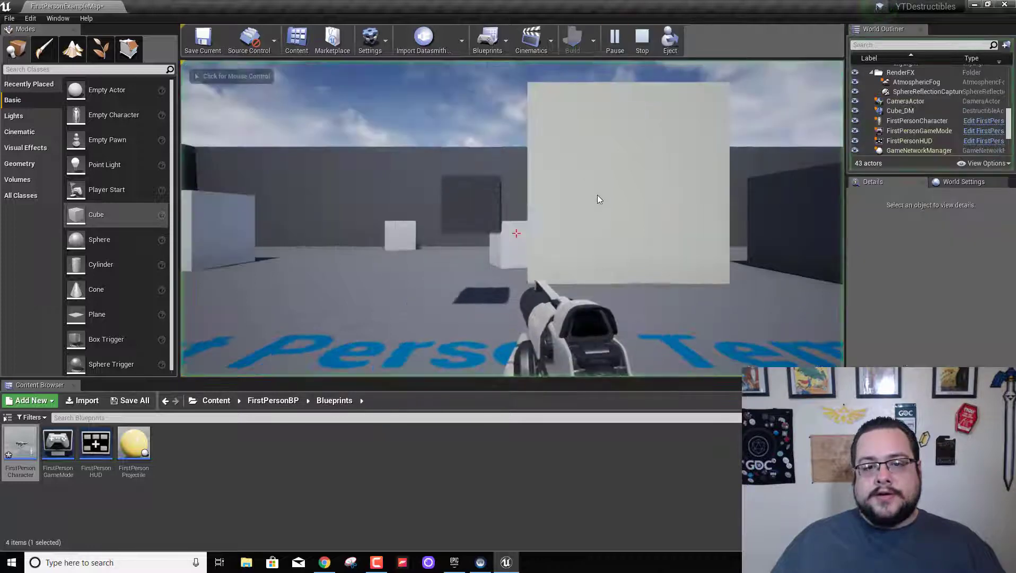
{"action": "key", "text": "Escape"}
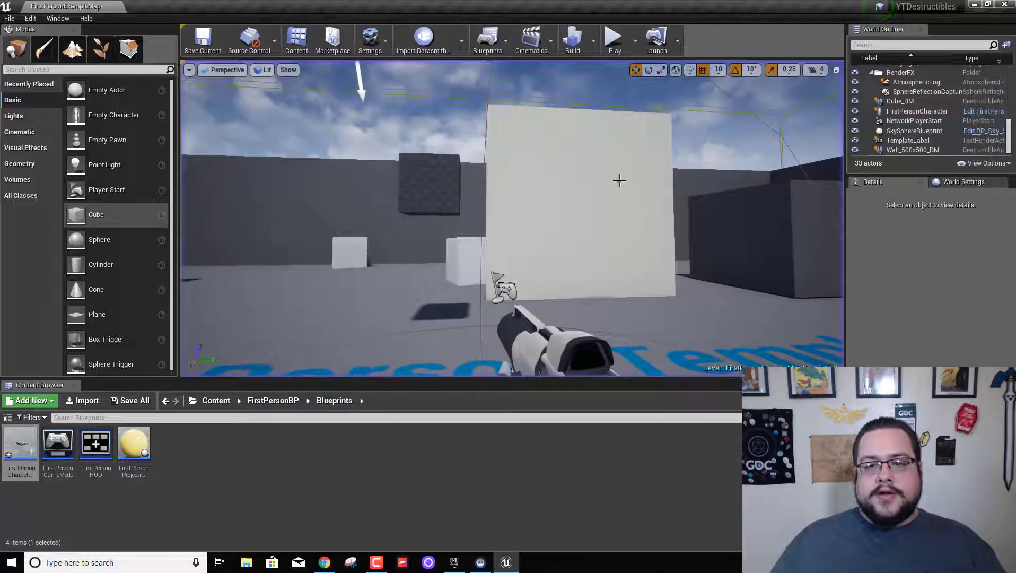
{"action": "left_click", "coordinate": [492, 273]}
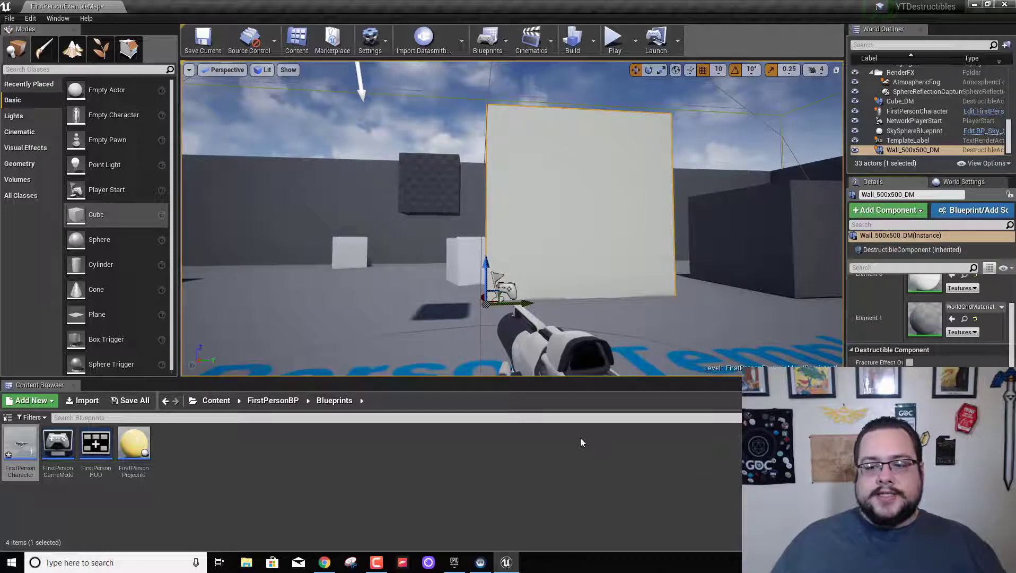
Open the FirstPersonProjectile blueprint and review the hit event logic in its event graph.
{"action": "double_click", "coordinate": [132, 442]}
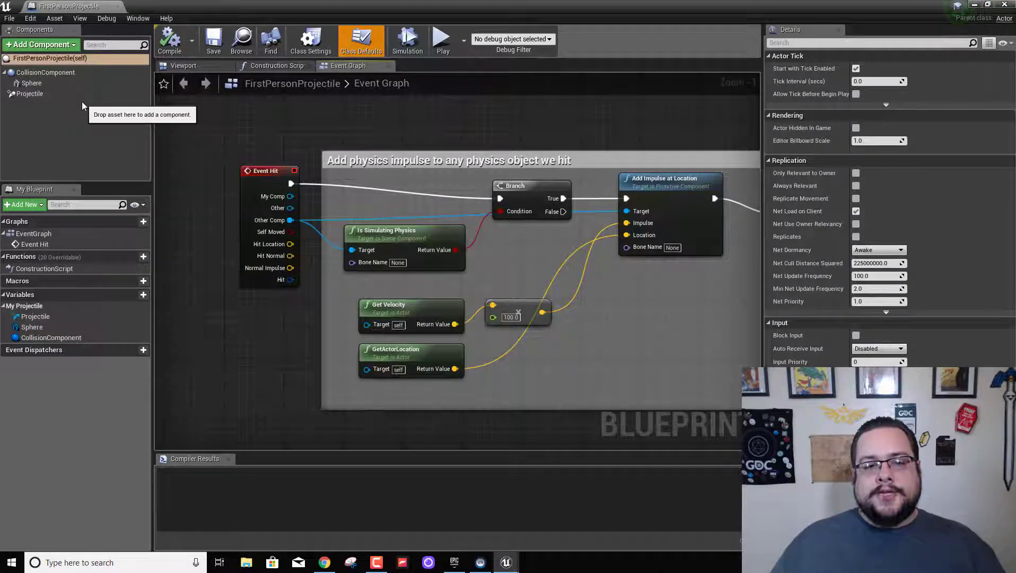
{"action": "right_click_drag", "start_coordinate": [576, 328], "coordinate": [496, 328]}
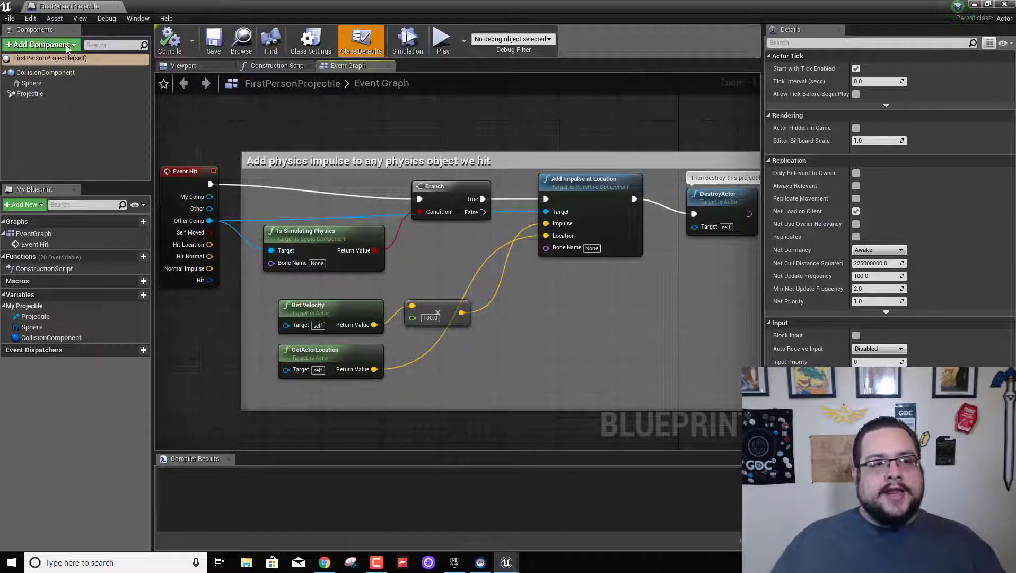
{"action": "left_click_drag", "start_coordinate": [217, 17], "coordinate": [284, 43]}
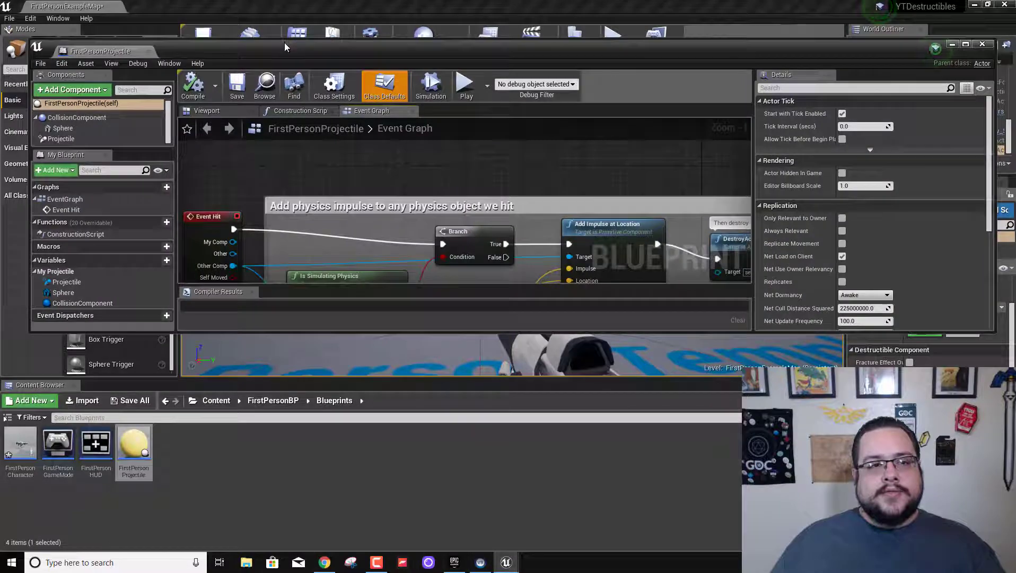
{"action": "double_click", "coordinate": [220, 46]}
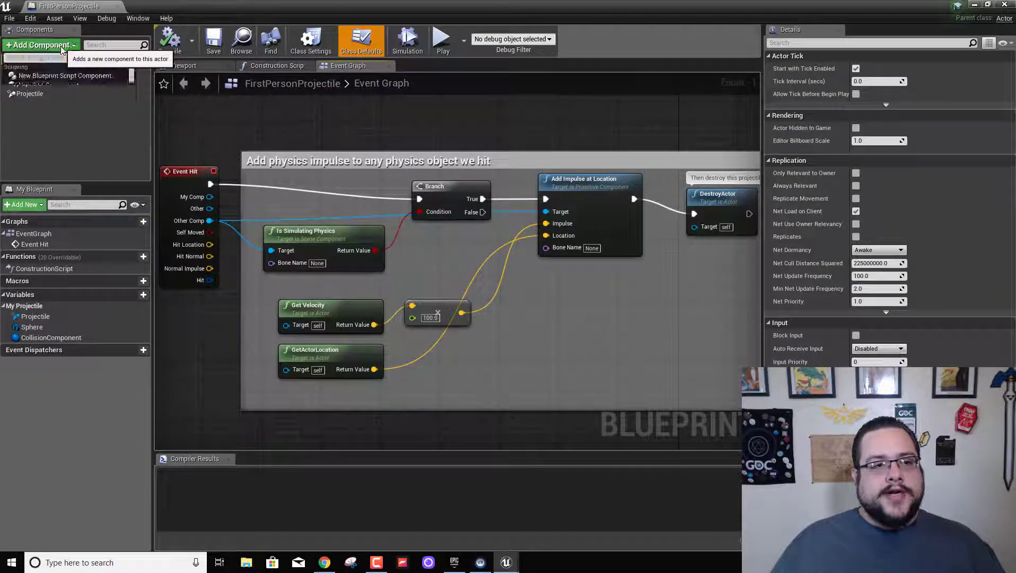
Add a Radial Force component to the FirstPersonProjectile blueprint, keeping the default name RadialForce.
{"action": "left_click", "coordinate": [41, 44]}
{"action": "scroll", "coordinate": [91, 167], "scroll_direction": "down", "scroll_amount": 5}
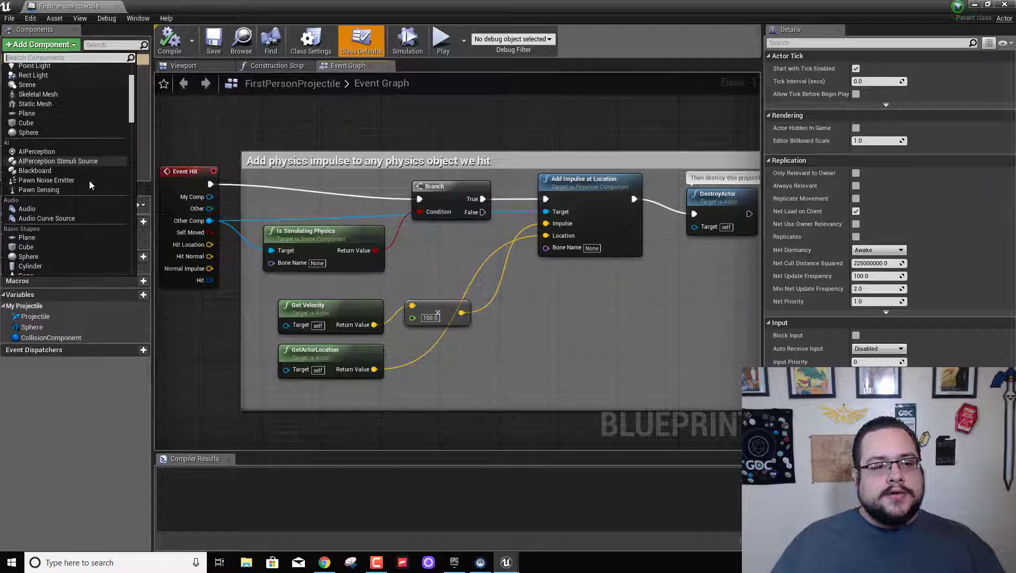
{"action": "scroll", "coordinate": [89, 184], "scroll_direction": "down", "scroll_amount": 6}
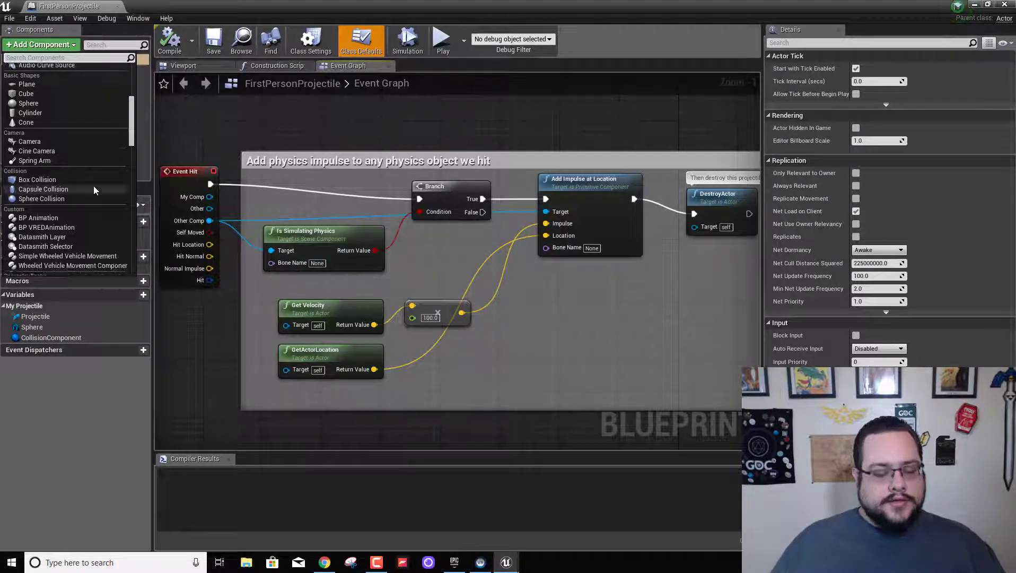
{"action": "scroll", "coordinate": [93, 184], "scroll_direction": "down", "scroll_amount": 3}
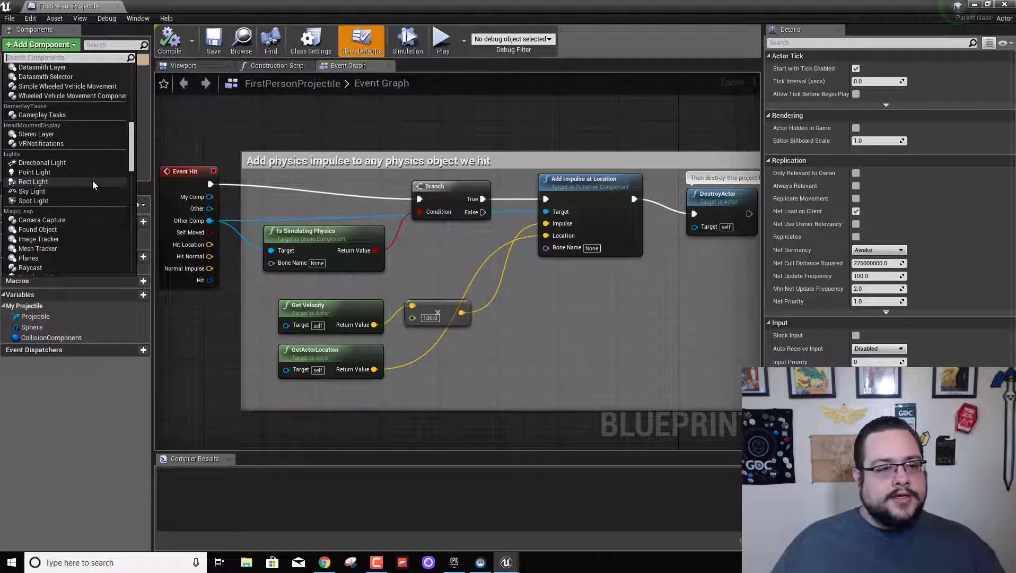
{"action": "scroll", "coordinate": [92, 184], "scroll_direction": "down", "scroll_amount": 2}
{"action": "scroll", "coordinate": [92, 185], "scroll_direction": "down", "scroll_amount": 1}
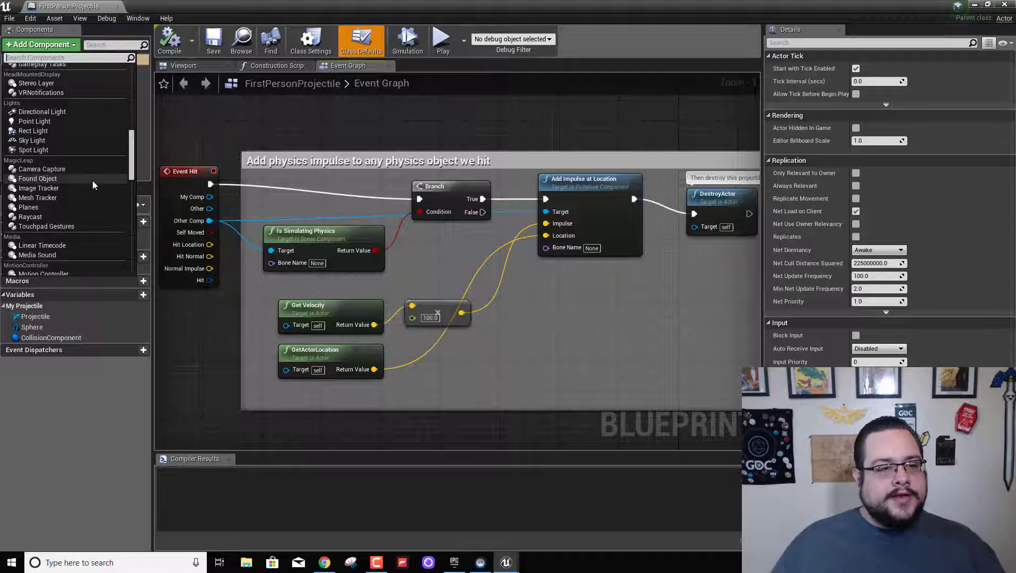
{"action": "scroll", "coordinate": [93, 184], "scroll_direction": "down", "scroll_amount": 5}
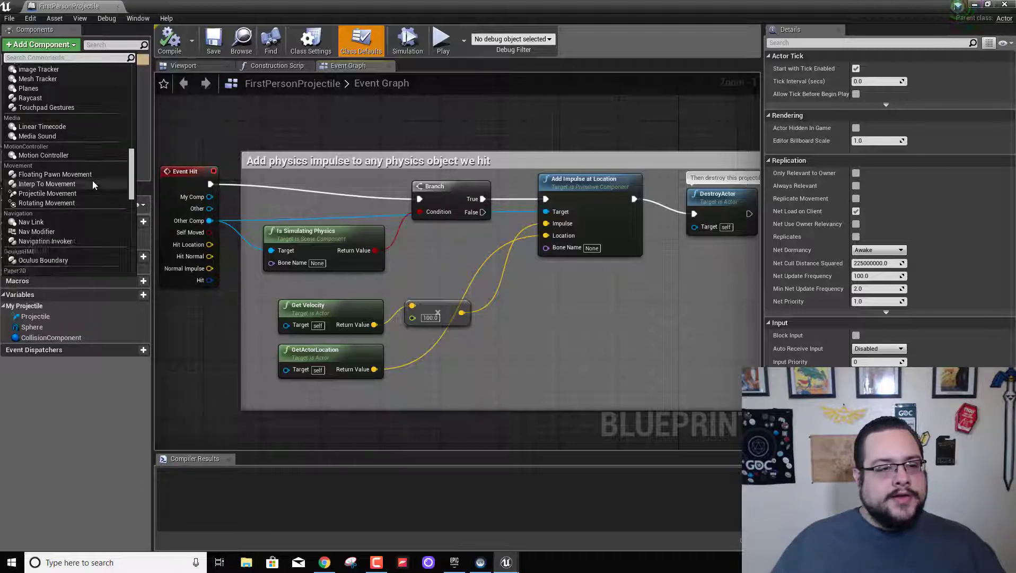
{"action": "scroll", "coordinate": [93, 184], "scroll_direction": "down", "scroll_amount": 5}
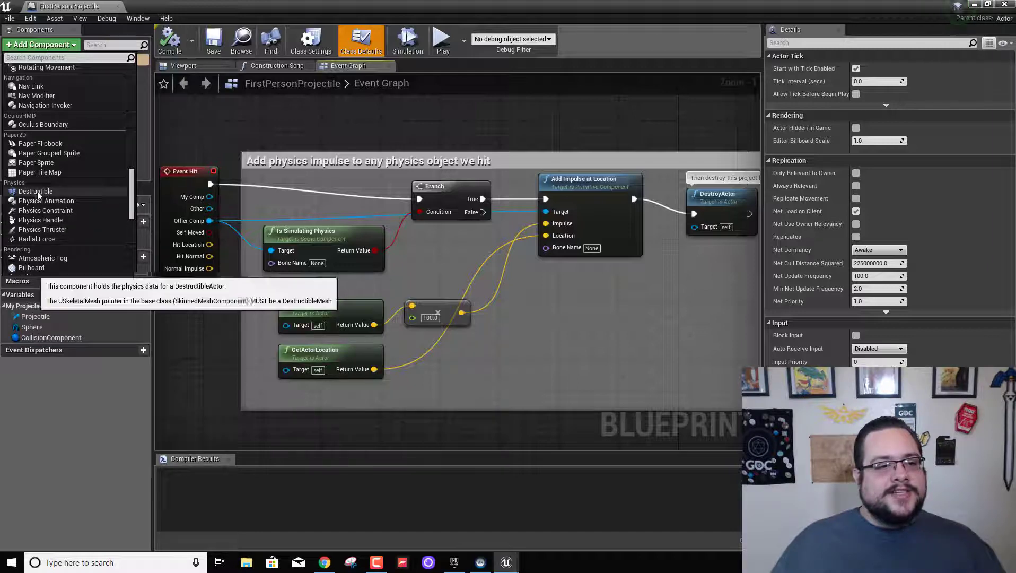
{"action": "left_click", "coordinate": [47, 240]}
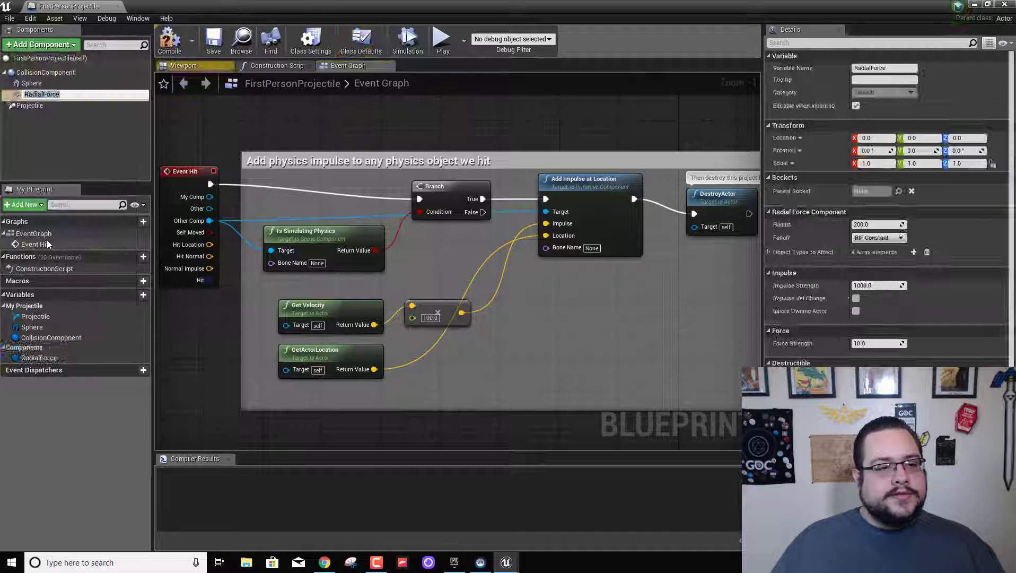
{"action": "key", "text": "Return"}
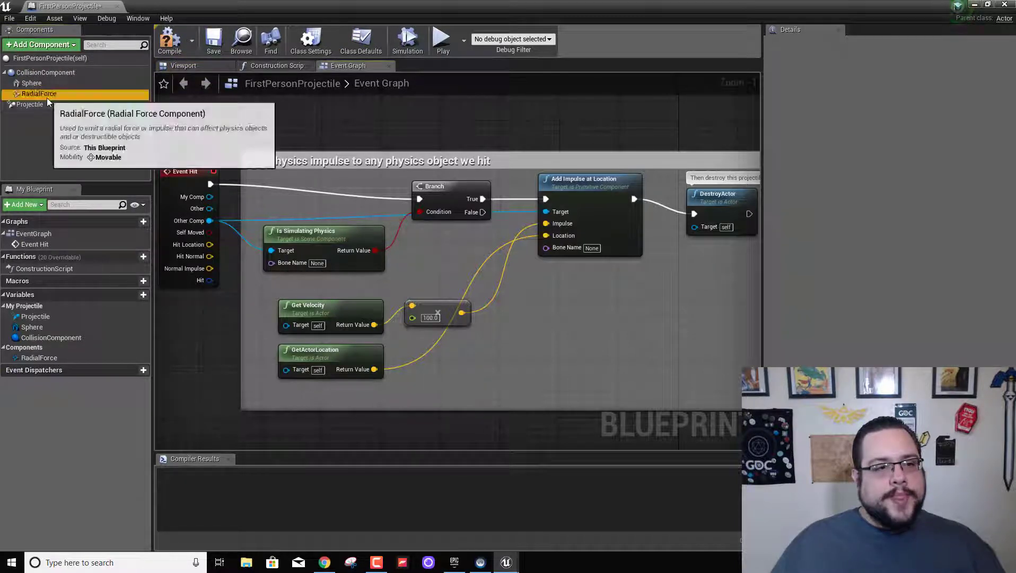
Display the projectile in the blueprint viewport and shrink the RadialForce component's radius to about 30.
{"action": "left_click", "coordinate": [183, 65]}
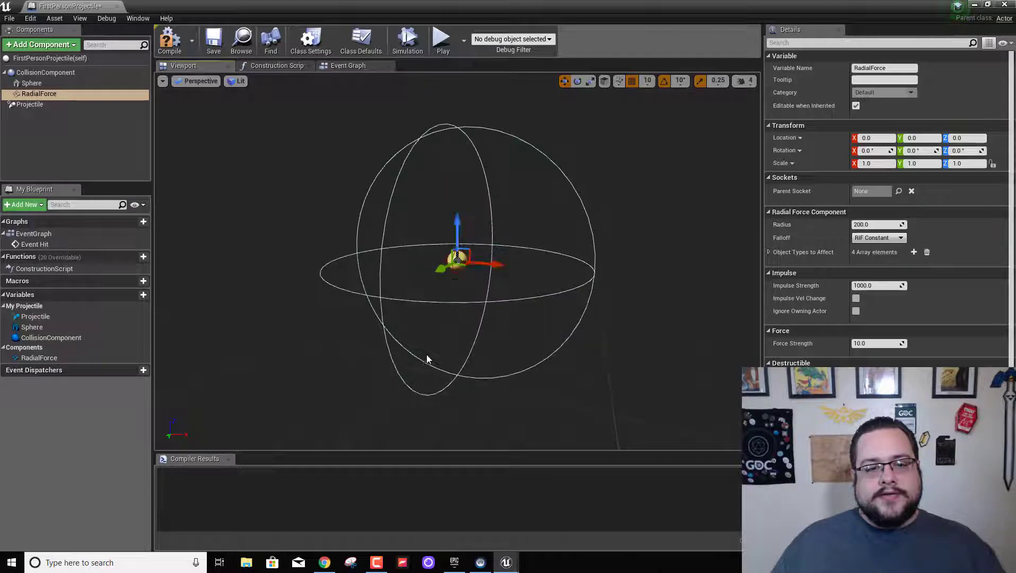
{"action": "left_click", "coordinate": [45, 105]}
{"action": "left_click", "coordinate": [43, 93]}
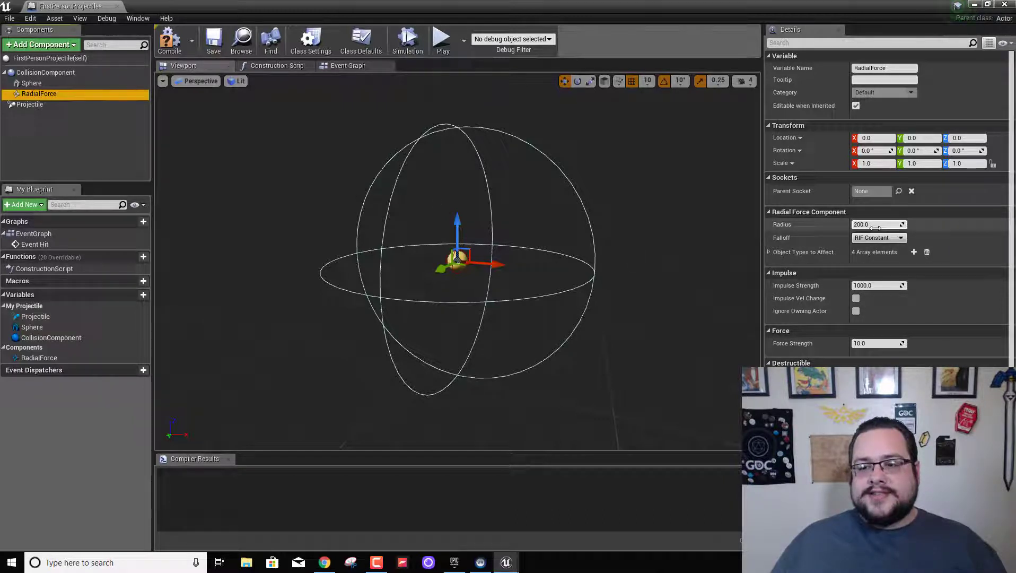
{"action": "left_click_drag", "start_coordinate": [875, 228], "coordinate": [790, 228]}
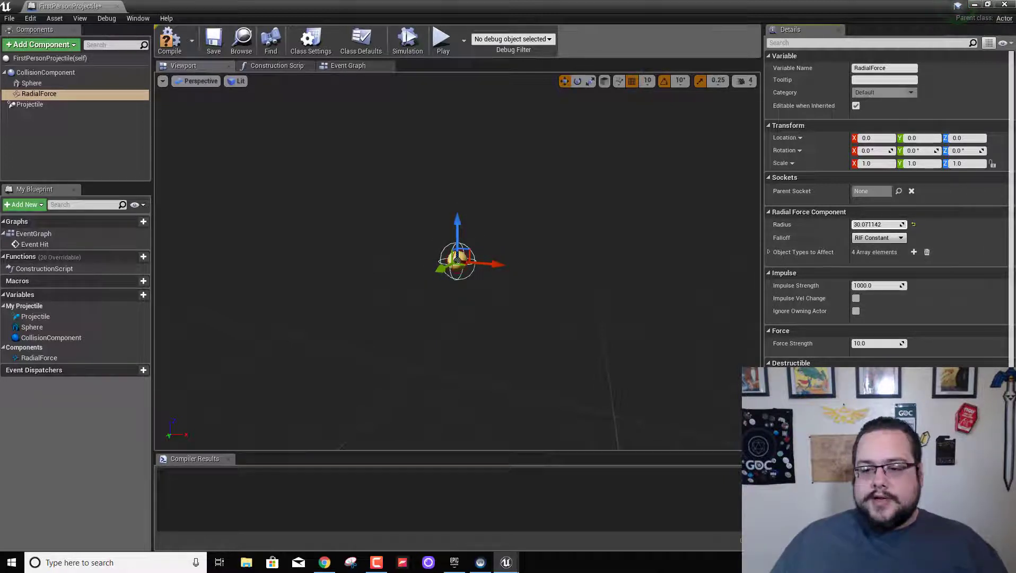
Set the RadialForce component's impulse strength to 5000 and its force strength to 1000.
{"action": "left_click", "coordinate": [864, 285]}
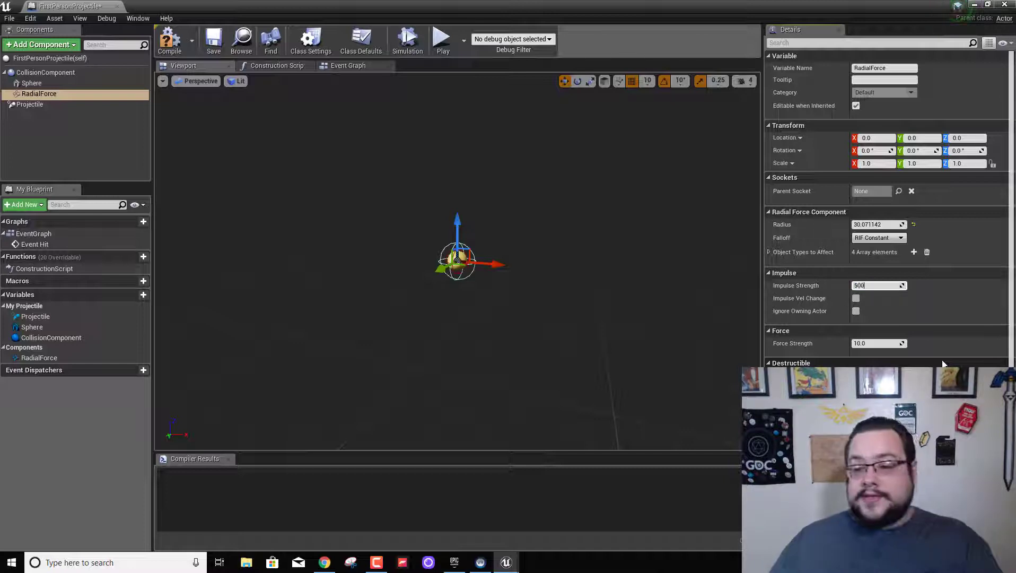
{"action": "key", "text": "Return"}
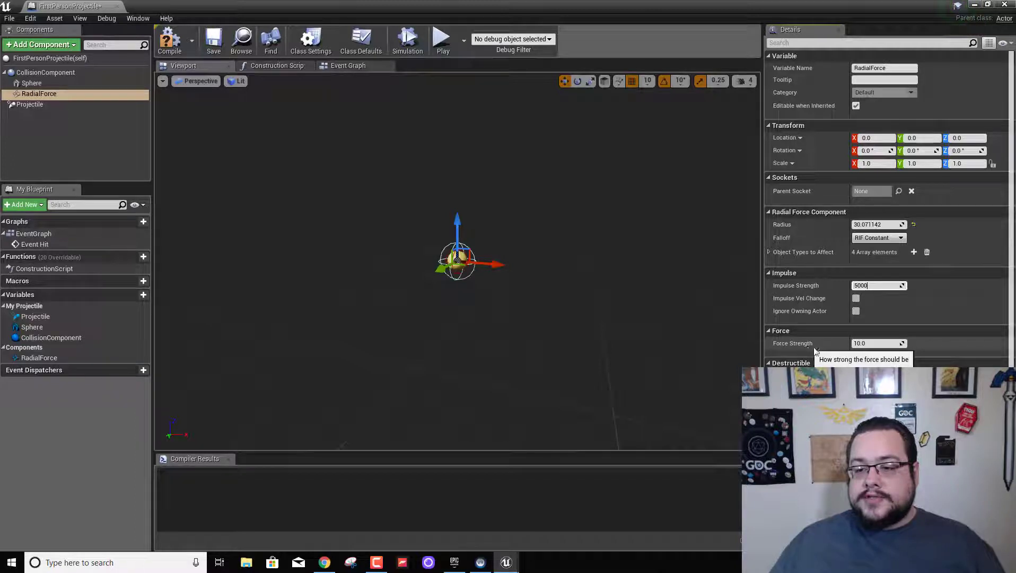
{"action": "type", "text": "10"}
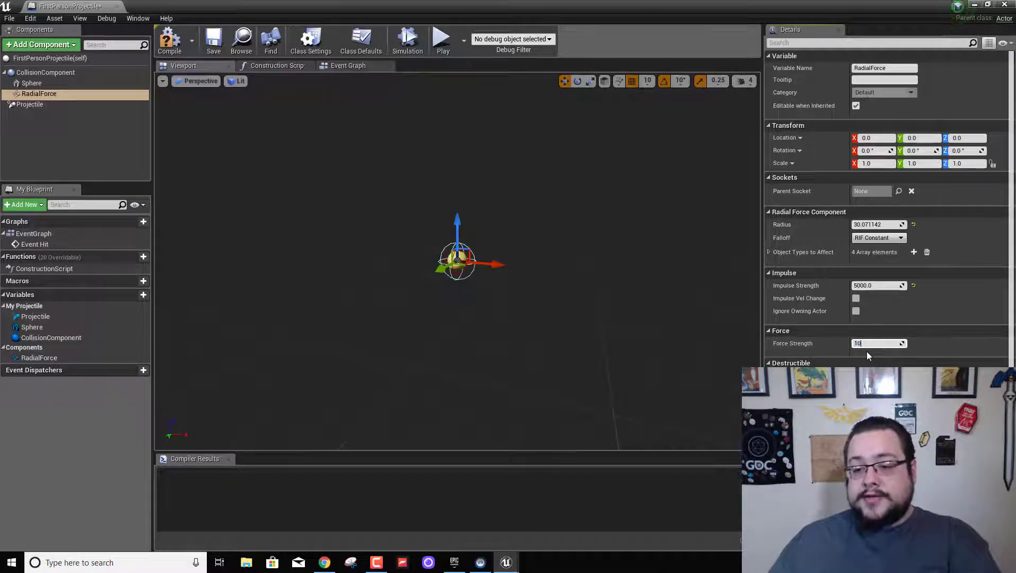
{"action": "type", "text": "00"}
{"action": "key", "text": "Return"}
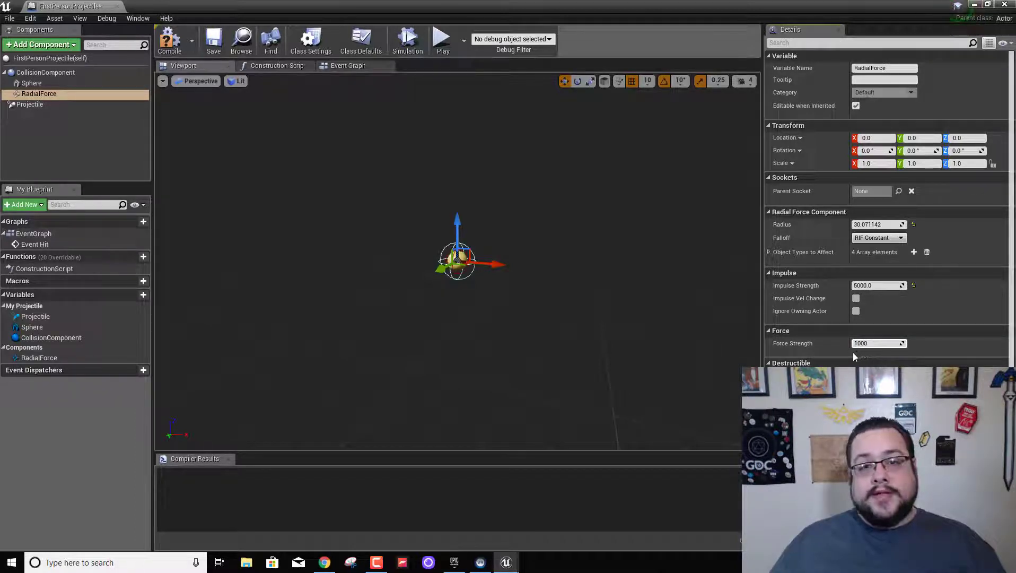
{"action": "left_click", "coordinate": [865, 343]}
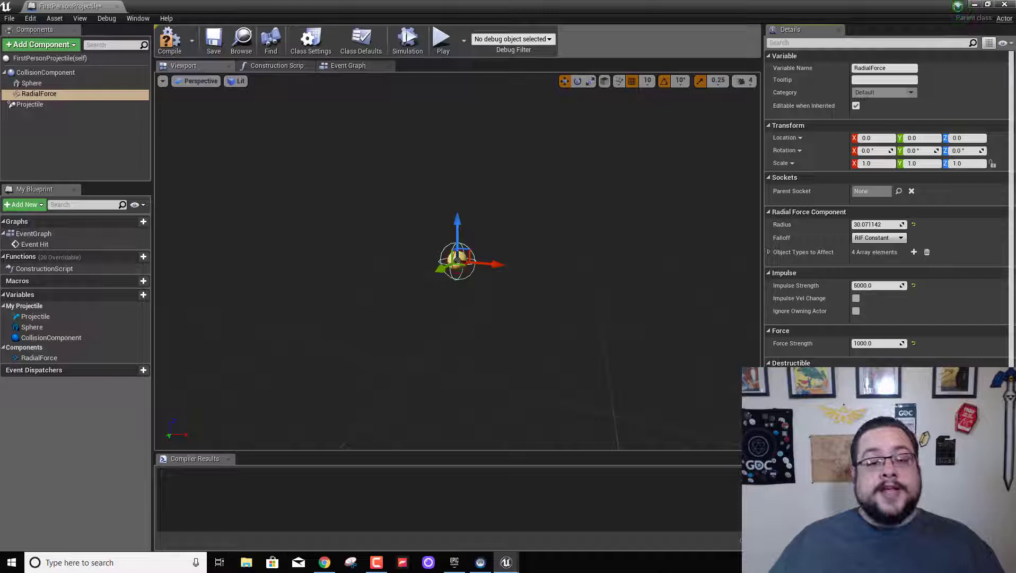
Compile the FirstPersonProjectile blueprint and test-play the level by shooting the destructible cube.
{"action": "left_click", "coordinate": [169, 55]}
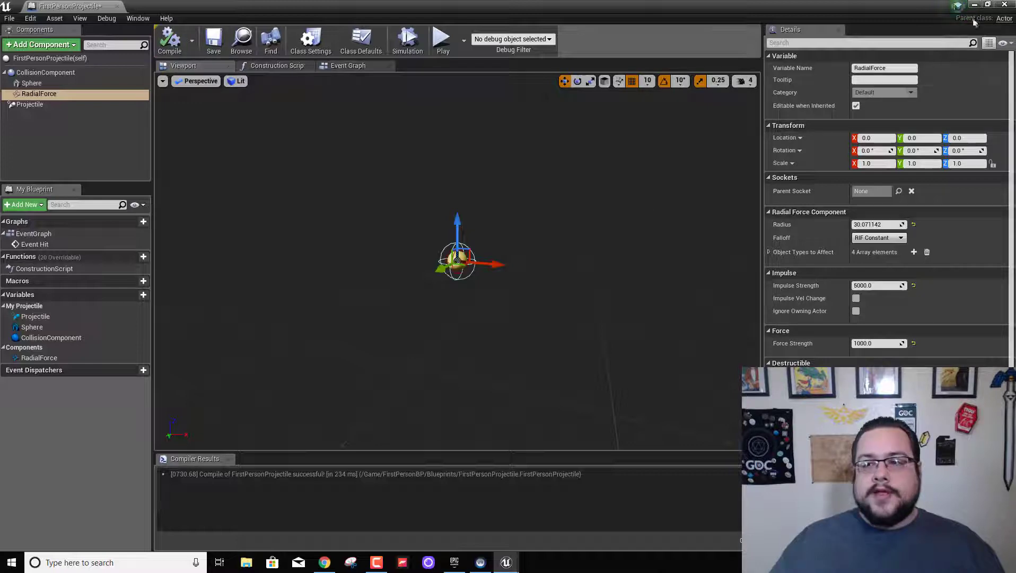
{"action": "left_click", "coordinate": [1002, 6]}
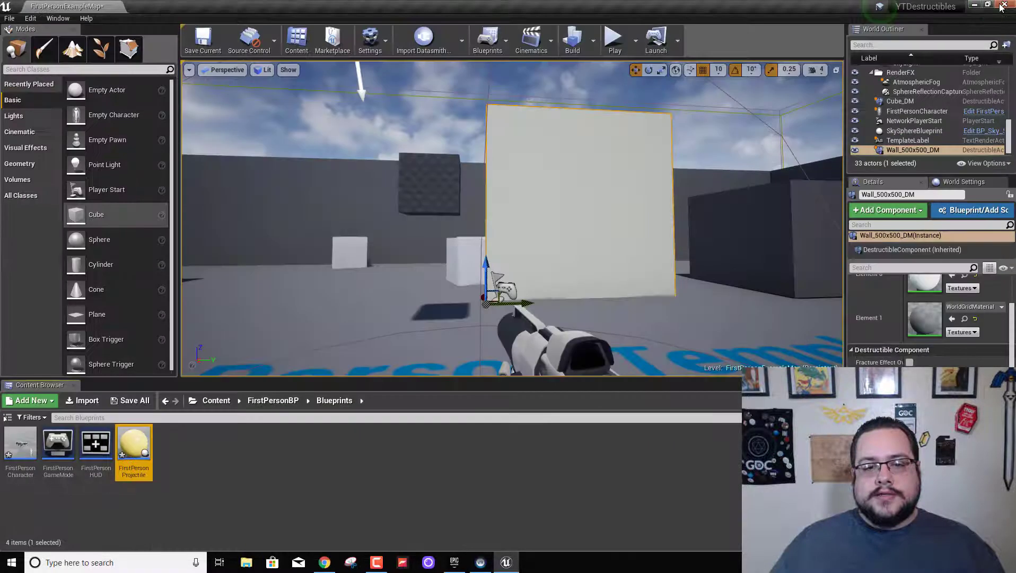
{"action": "left_click", "coordinate": [613, 38]}
{"action": "left_click", "coordinate": [516, 233]}
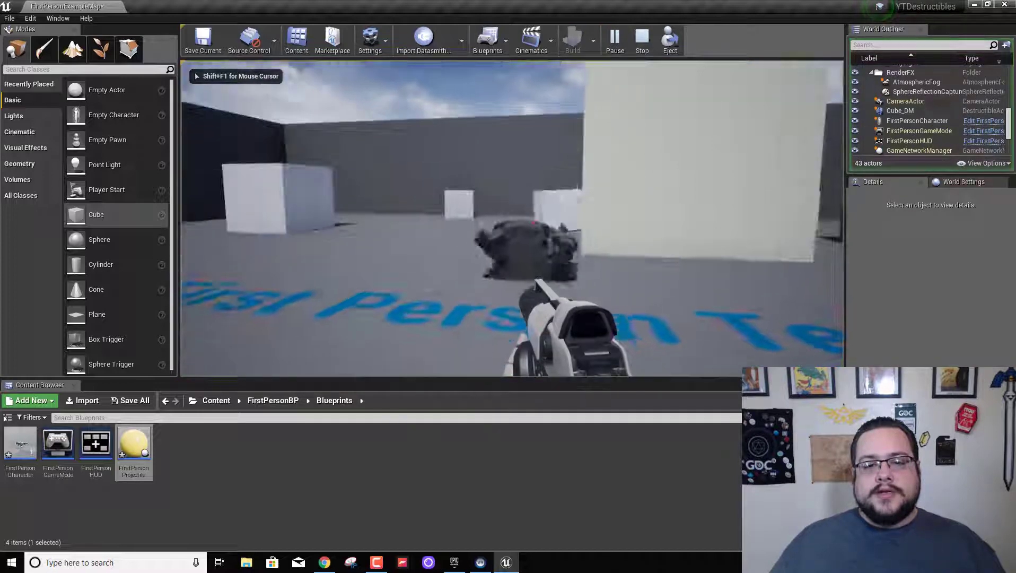
{"action": "left_click", "coordinate": [516, 233]}
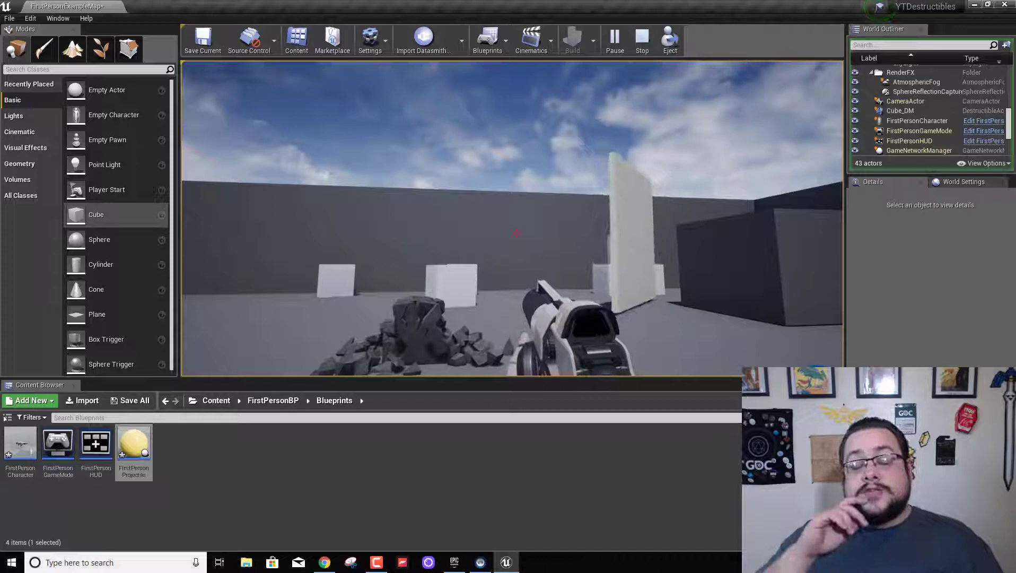
{"action": "key", "text": "Escape"}
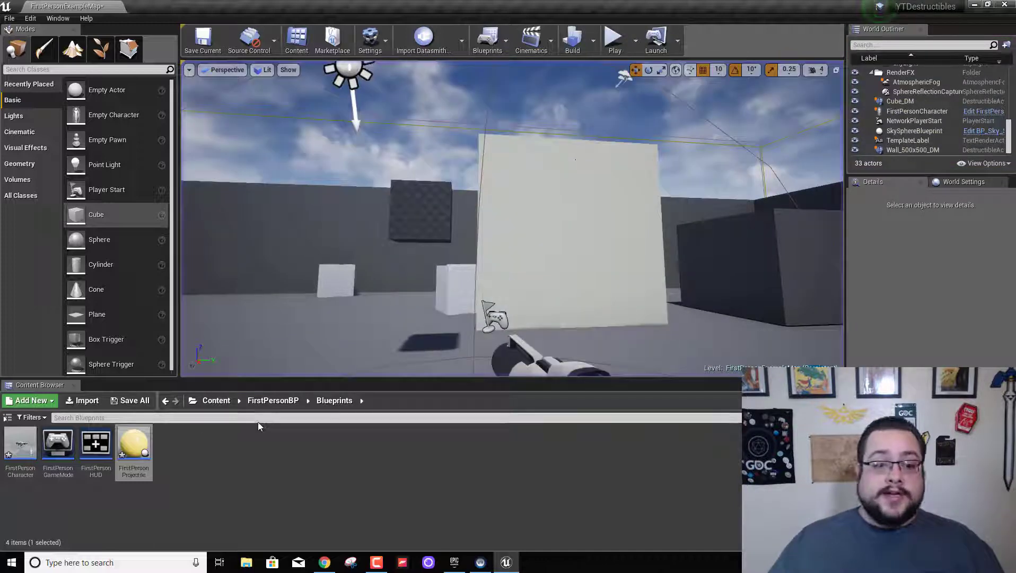
Reopen the FirstPersonProjectile blueprint and add a RadialForce reference with a Fire Impulse node above the physics impulse comment box.
{"action": "double_click", "coordinate": [127, 443]}
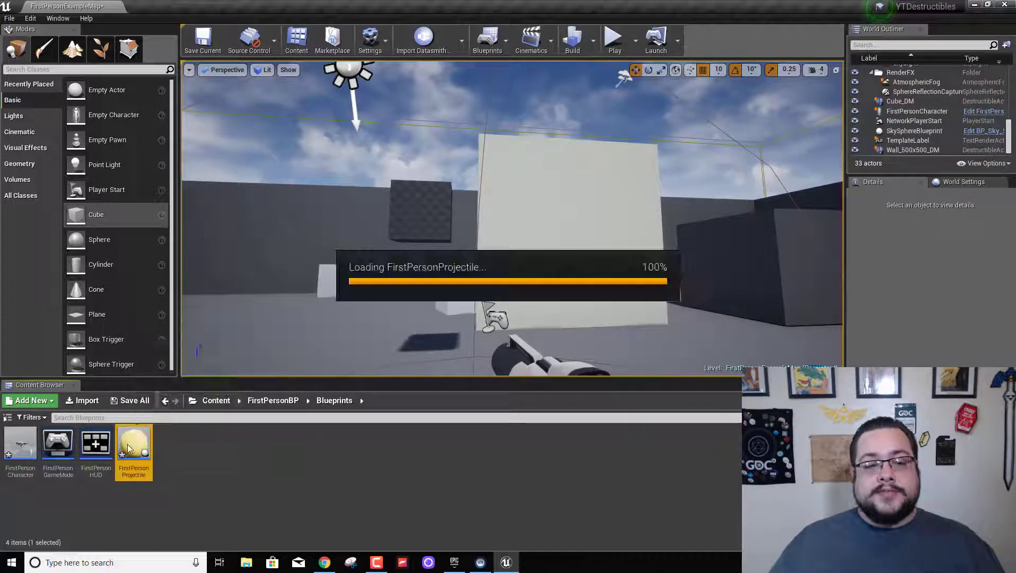
{"action": "right_click_drag", "start_coordinate": [364, 147], "coordinate": [423, 167]}
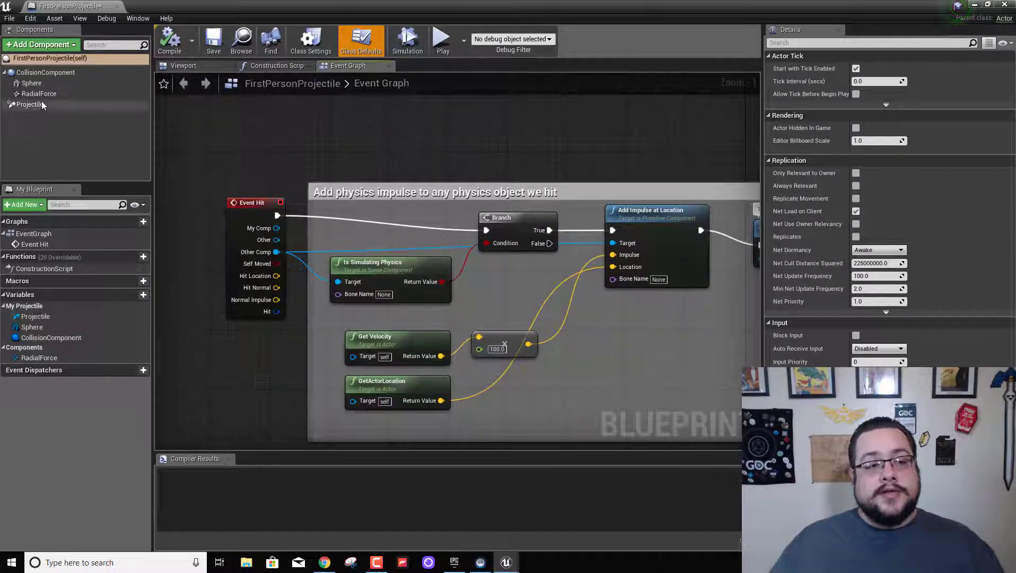
{"action": "left_click_drag", "start_coordinate": [39, 93], "coordinate": [360, 155]}
{"action": "type", "text": "fire"}
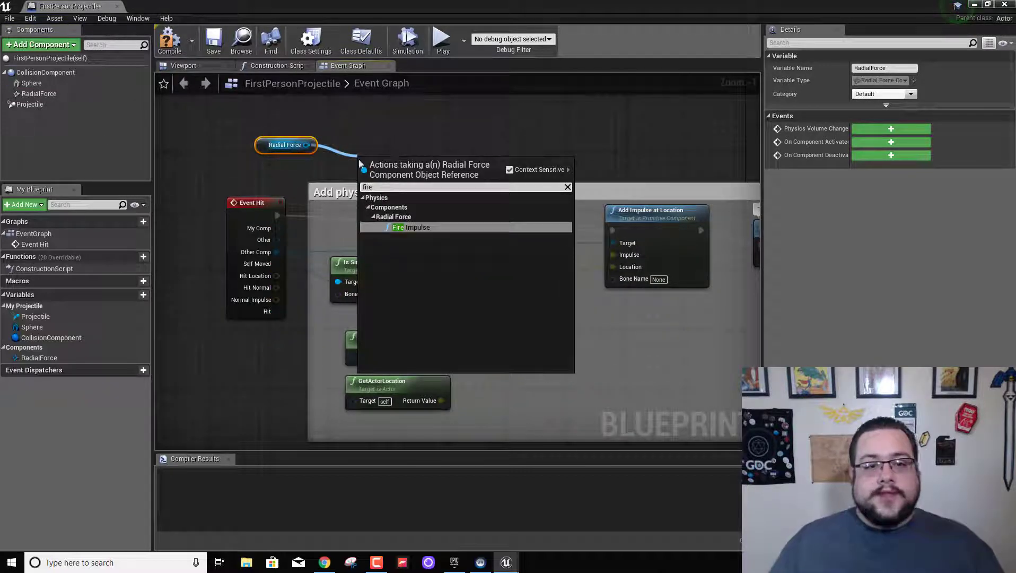
{"action": "left_click", "coordinate": [404, 228]}
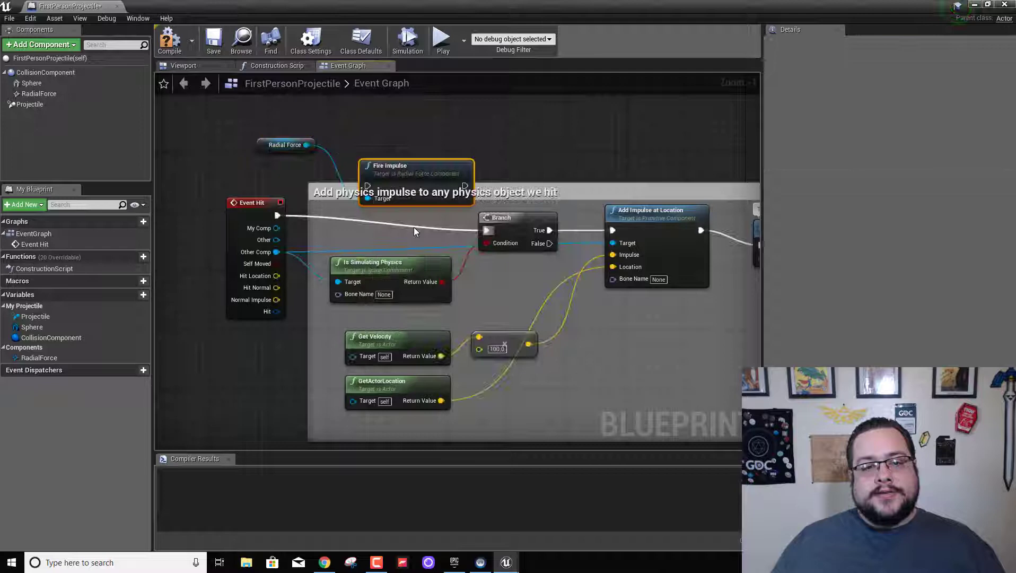
{"action": "left_click_drag", "start_coordinate": [422, 172], "coordinate": [406, 143]}
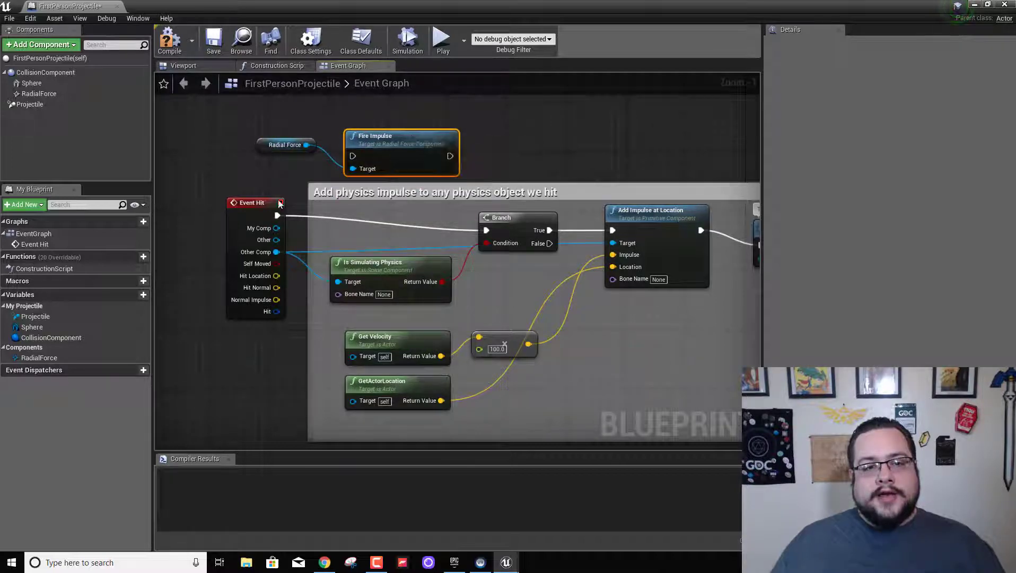
Wire Event Hit's execution through Fire Impulse into the Branch node and compile the blueprint.
{"action": "left_click_drag", "start_coordinate": [276, 215], "coordinate": [356, 158]}
{"action": "left_click_drag", "start_coordinate": [449, 156], "coordinate": [486, 232]}
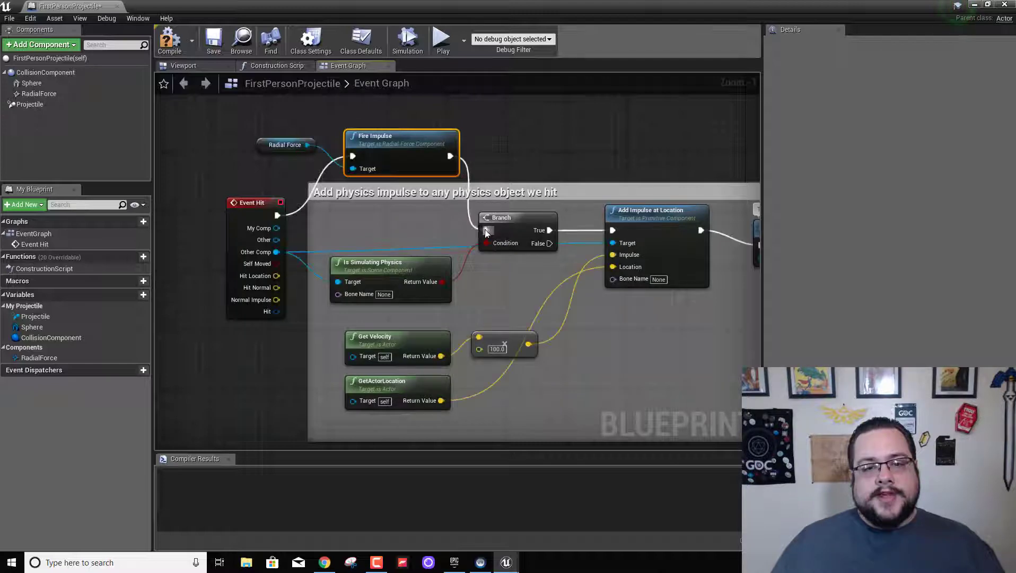
{"action": "left_click", "coordinate": [169, 40]}
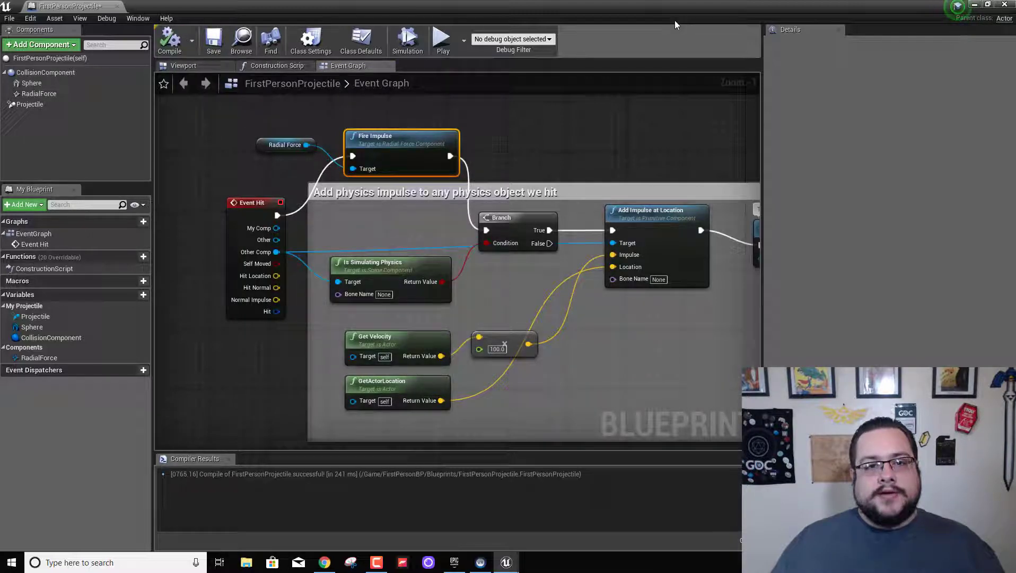
{"action": "left_click", "coordinate": [975, 9]}
Play the level and shoot the destructible cube and wall to test the radial impulse.
{"action": "left_click", "coordinate": [614, 37]}
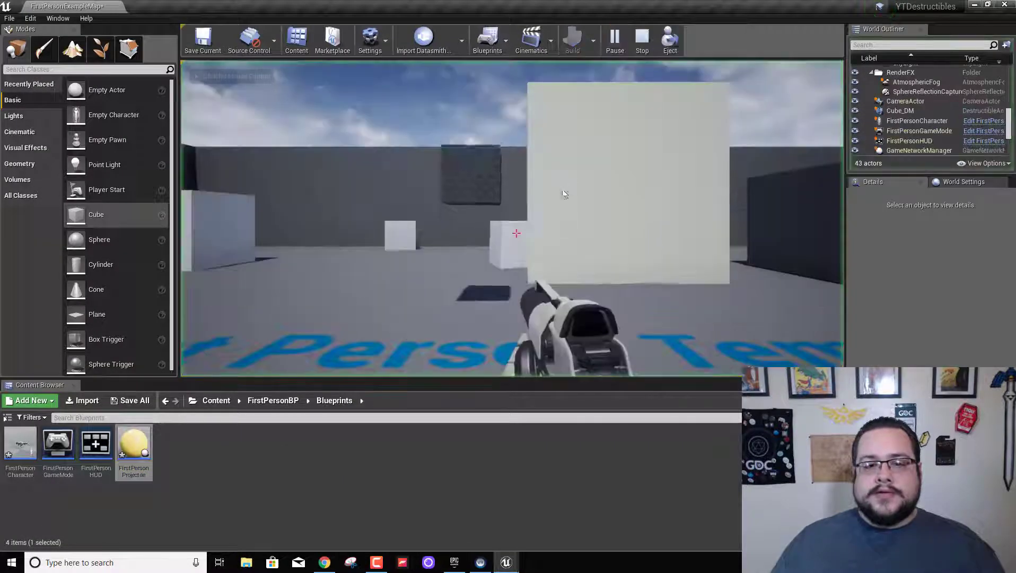
{"action": "left_click", "coordinate": [516, 233]}
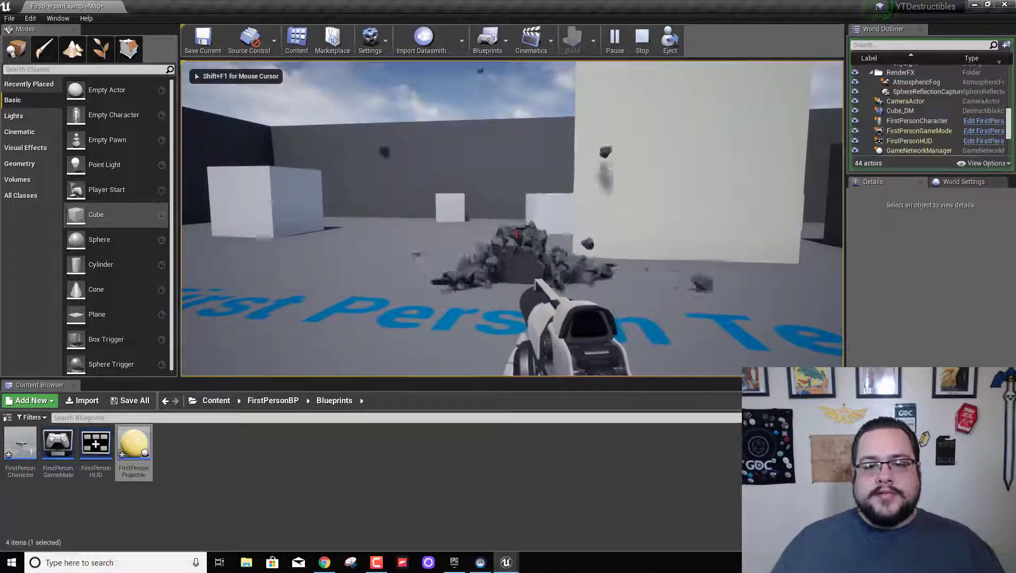
{"action": "left_click", "coordinate": [516, 234]}
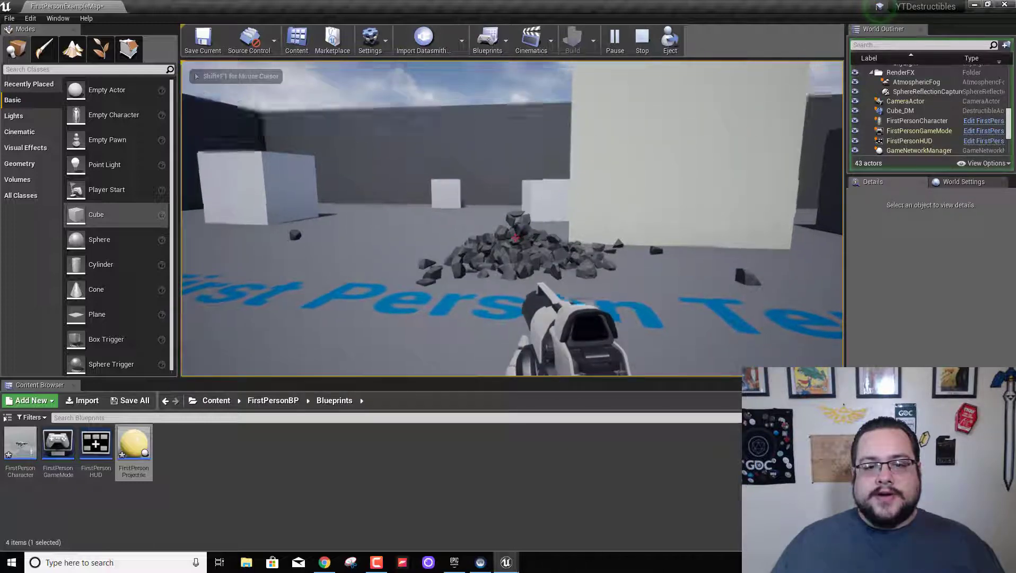
{"action": "left_click", "coordinate": [516, 233]}
{"action": "key", "text": "w"}
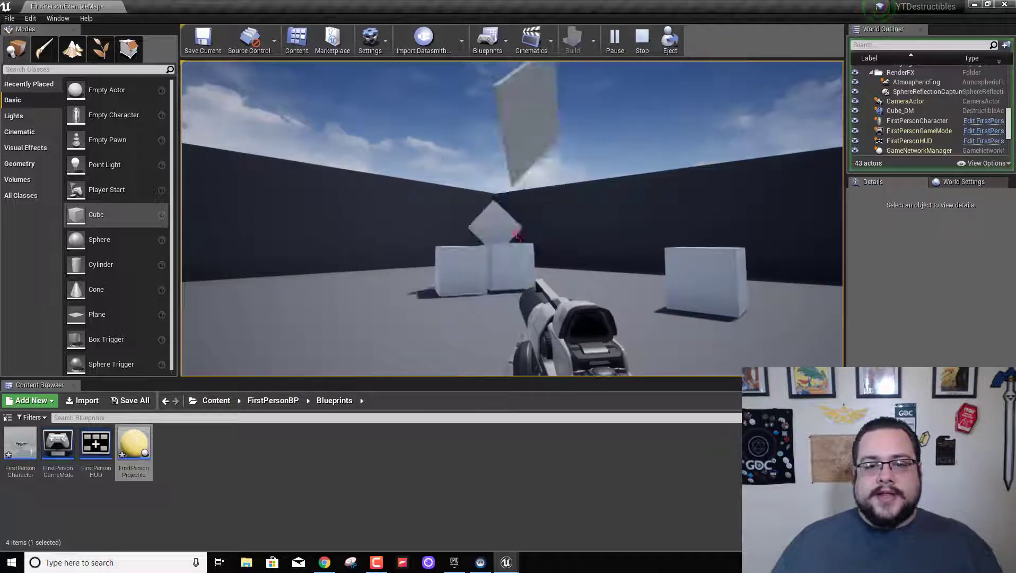
{"action": "key", "text": "Escape"}
Identify the destructible wall in the level and replay to shoot it on the ground.
{"action": "right_click_drag", "start_coordinate": [522, 250], "coordinate": [392, 366]}
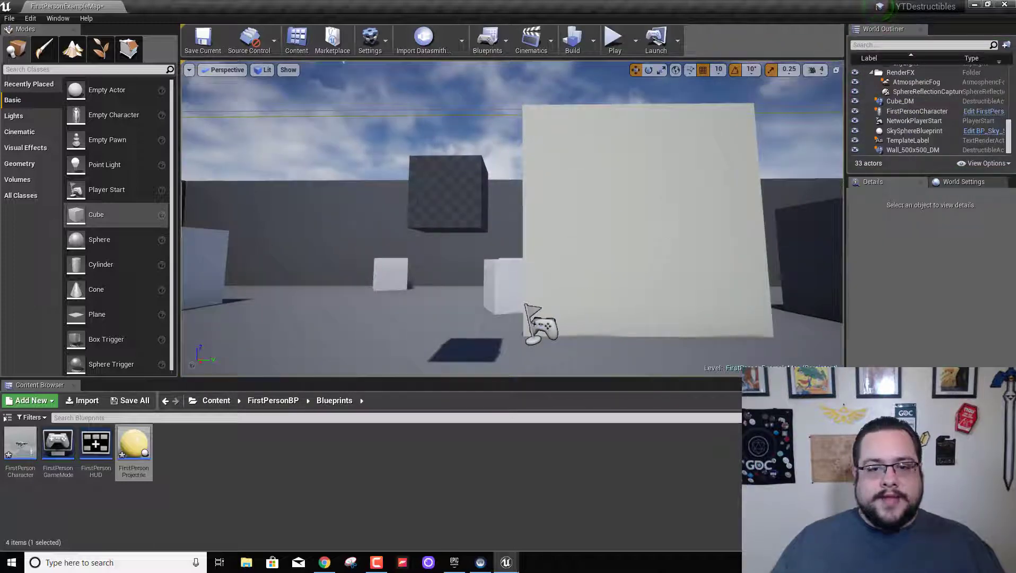
{"action": "left_click", "coordinate": [654, 174]}
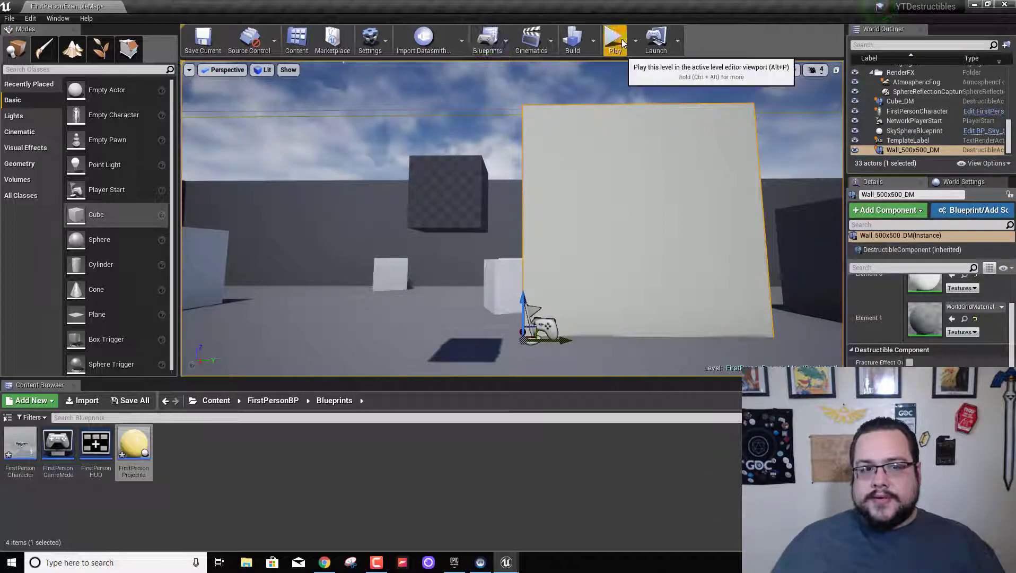
{"action": "left_click", "coordinate": [601, 131]}
{"action": "left_click", "coordinate": [515, 233]}
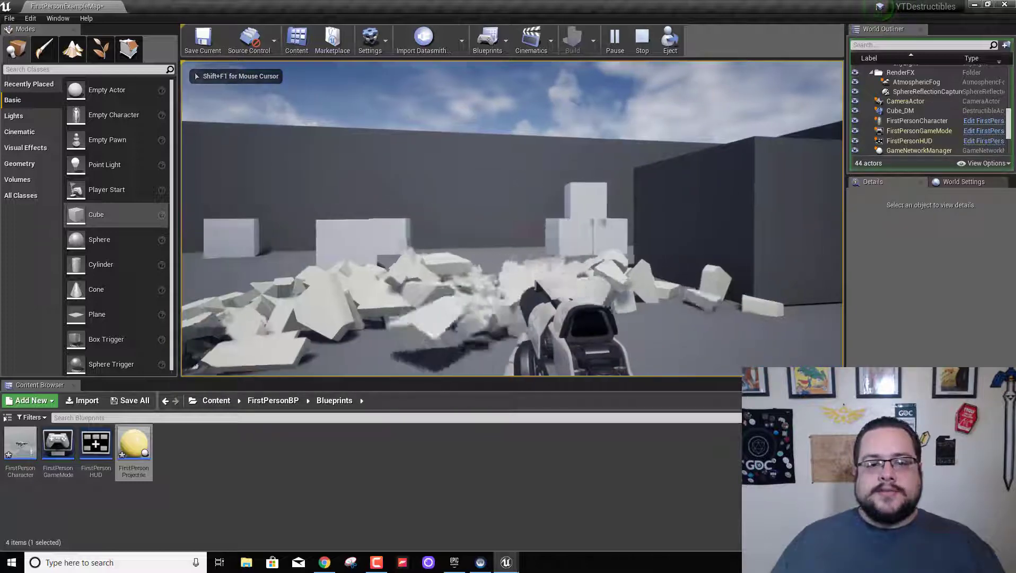
{"action": "key", "text": "Escape"}
Raise the Wall_500x500_DM actor above the floor so it hangs in the air.
{"action": "left_click", "coordinate": [534, 258]}
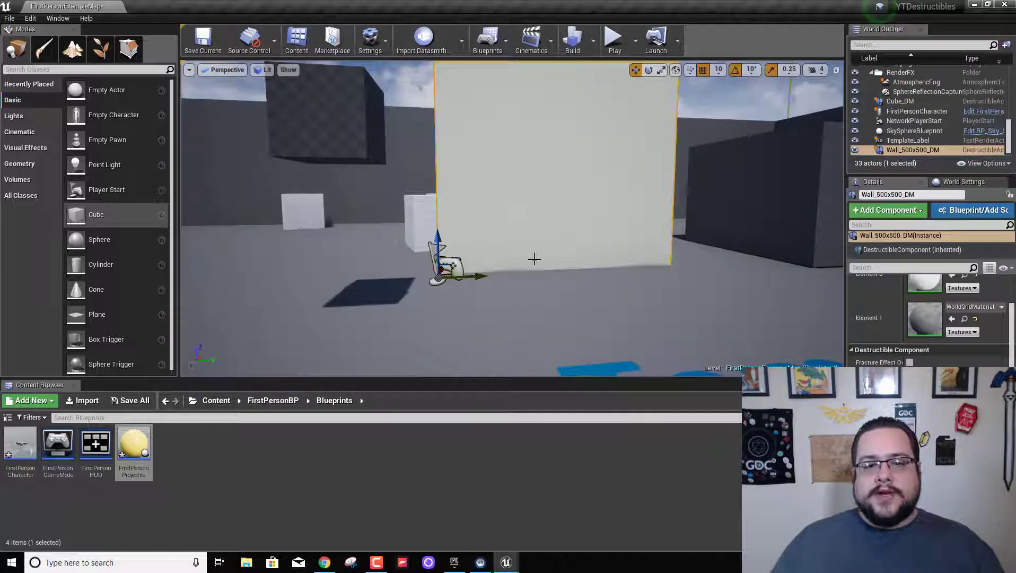
{"action": "mouse_move", "coordinate": [476, 305]}
{"action": "right_mouse_down"}
{"action": "mouse_move", "coordinate": [469, 265]}
{"action": "mouse_move", "coordinate": [454, 307]}
{"action": "mouse_move", "coordinate": [609, 310]}
{"action": "mouse_move", "coordinate": [477, 303]}
{"action": "right_mouse_up"}
{"action": "left_click_drag", "start_coordinate": [458, 233], "coordinate": [458, 175]}
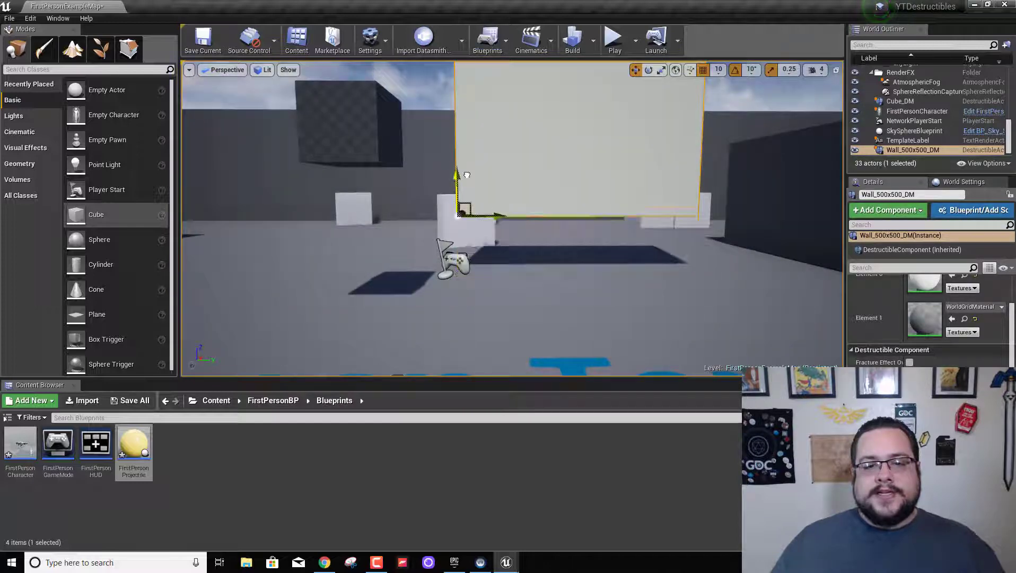
Play the level and shoot the raised wall to test its world support.
{"action": "left_click", "coordinate": [613, 39]}
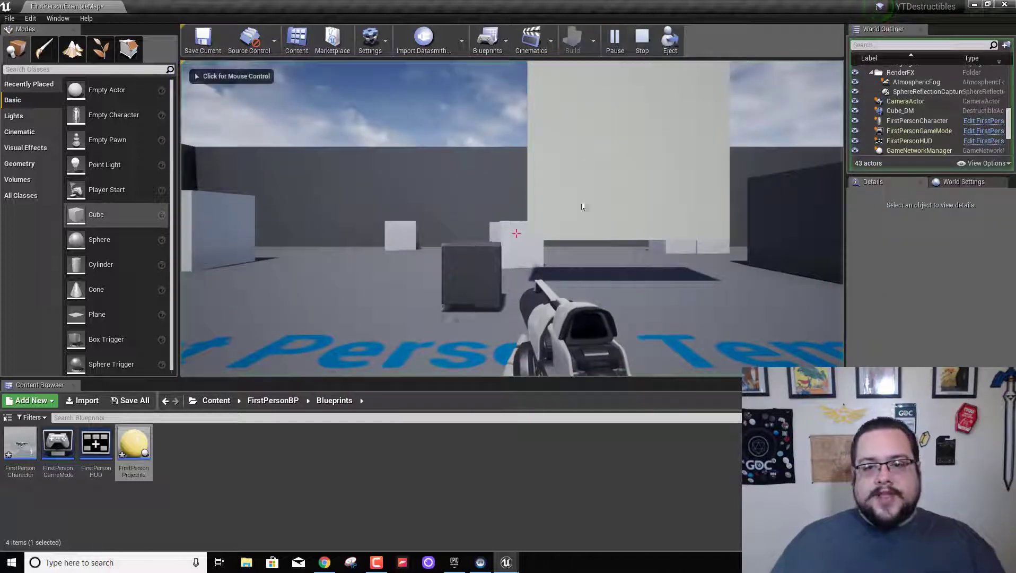
{"action": "left_click", "coordinate": [606, 80]}
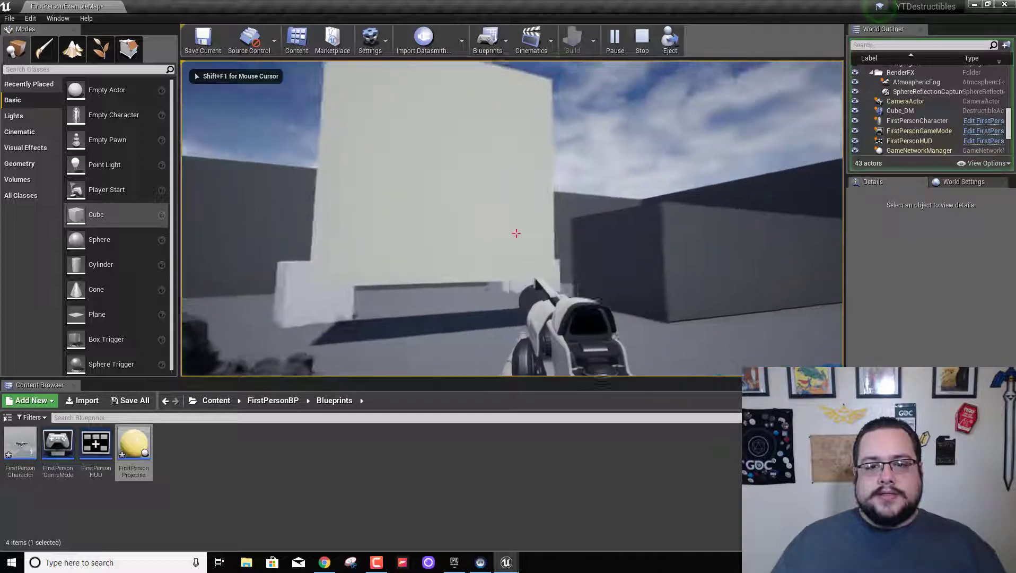
{"action": "left_click", "coordinate": [516, 232]}
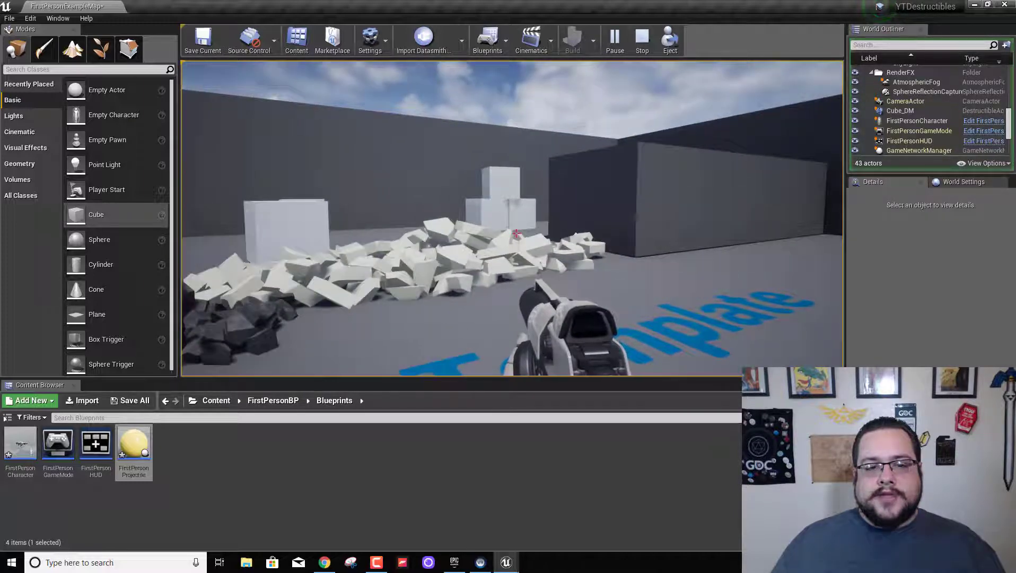
{"action": "key", "text": "Escape"}
Slide the raised wall along the Y axis until it meets the large dark block.
{"action": "left_click", "coordinate": [469, 151]}
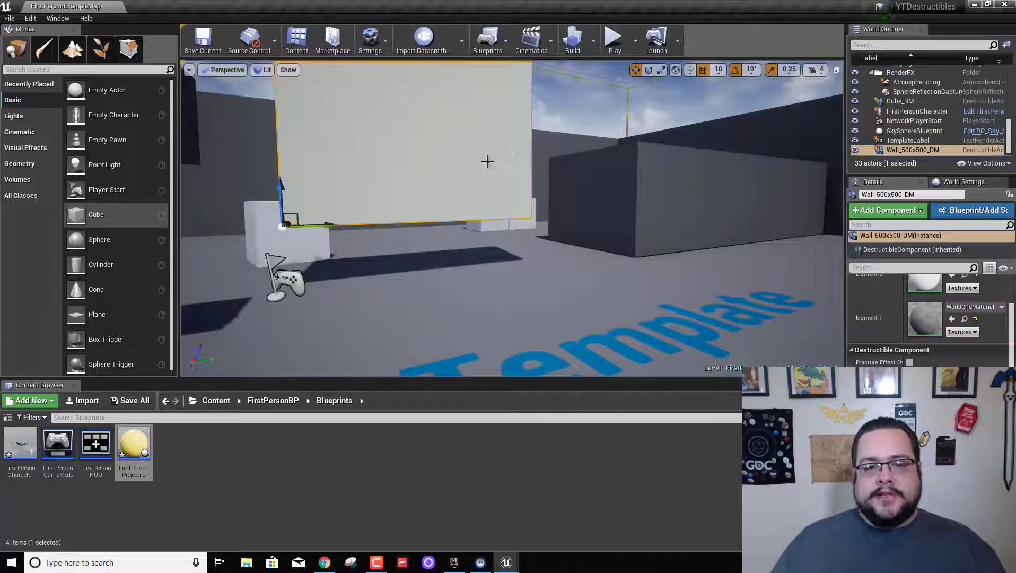
{"action": "left_click_drag", "start_coordinate": [327, 214], "coordinate": [497, 212]}
{"action": "right_click_drag", "start_coordinate": [557, 263], "coordinate": [557, 222]}
Play the level and shoot the wall placed against the dark block.
{"action": "left_click", "coordinate": [615, 40]}
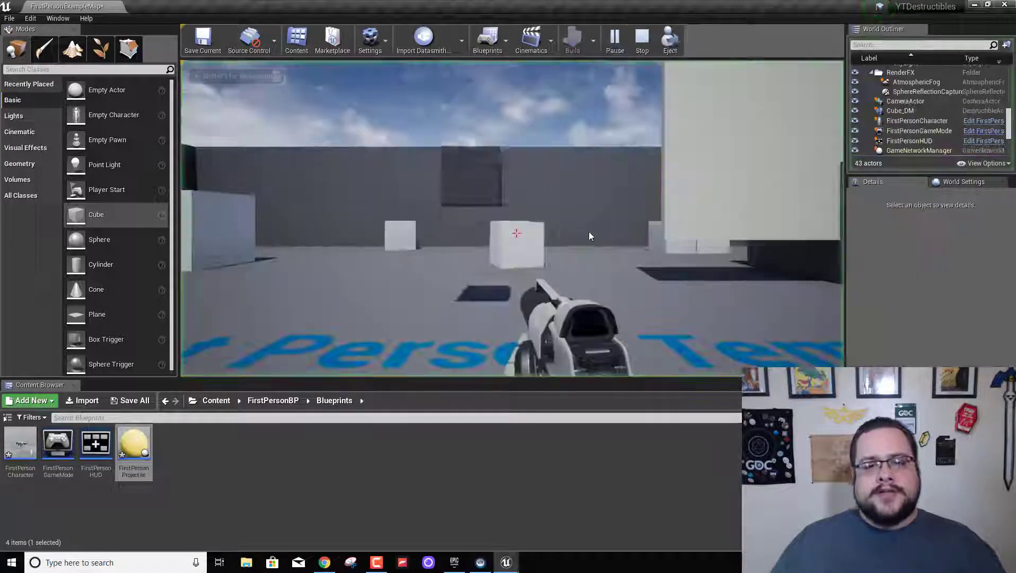
{"action": "left_click", "coordinate": [513, 225]}
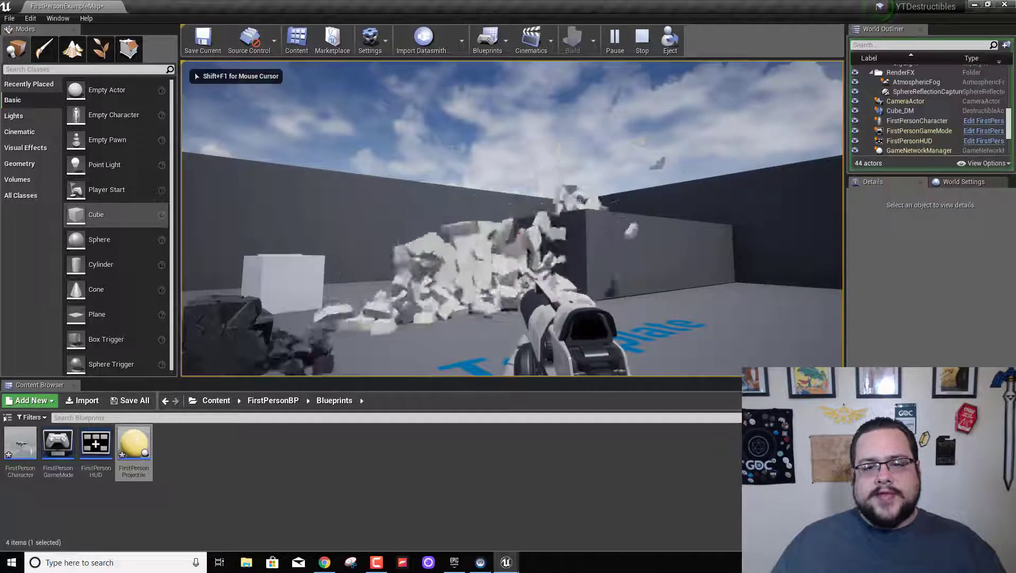
{"action": "key", "text": "Escape"}
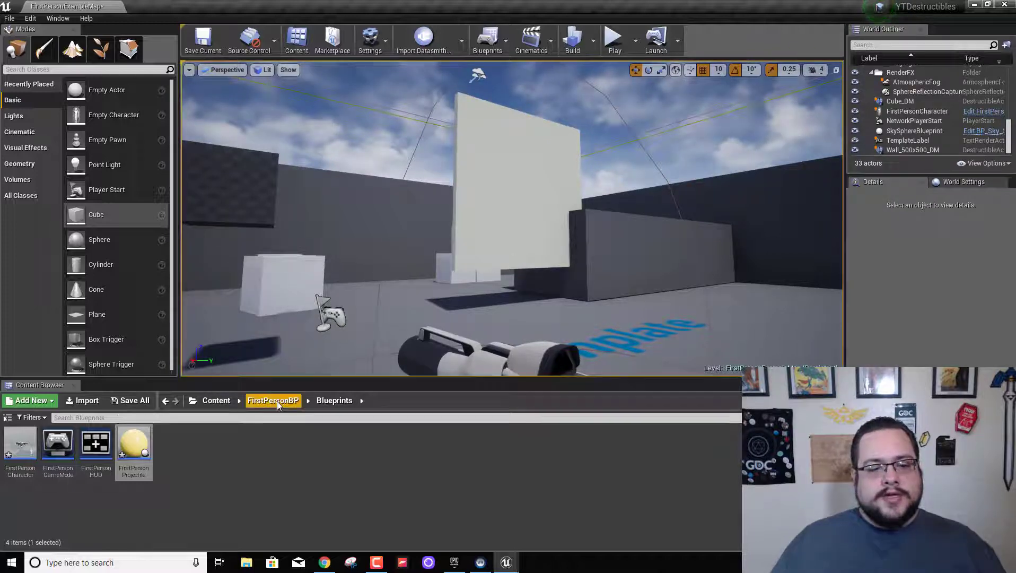
Open the Wall_500x500_DM destructible mesh from the StarterContent Architecture folder.
{"action": "left_click", "coordinate": [211, 402]}
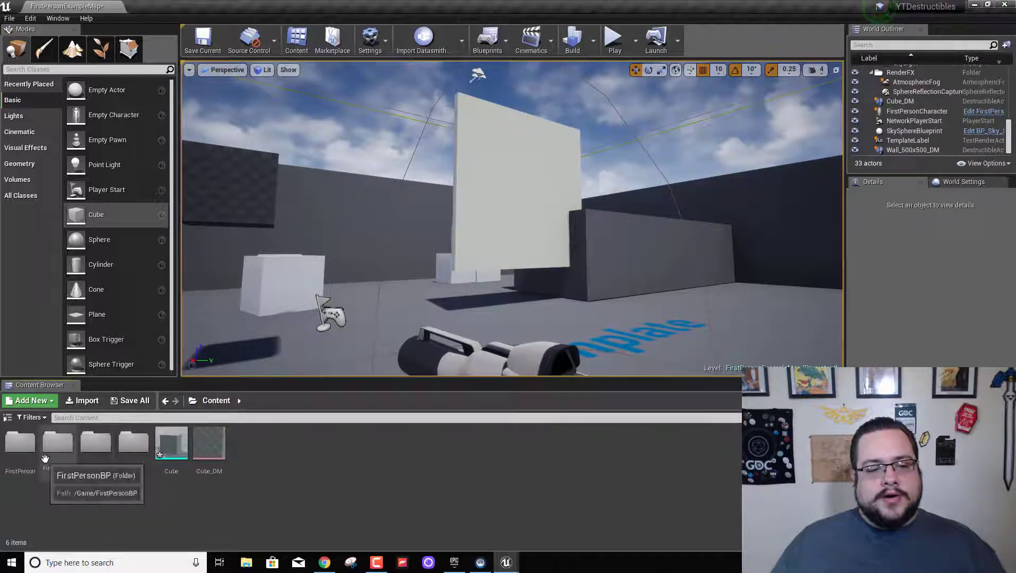
{"action": "double_click", "coordinate": [128, 456]}
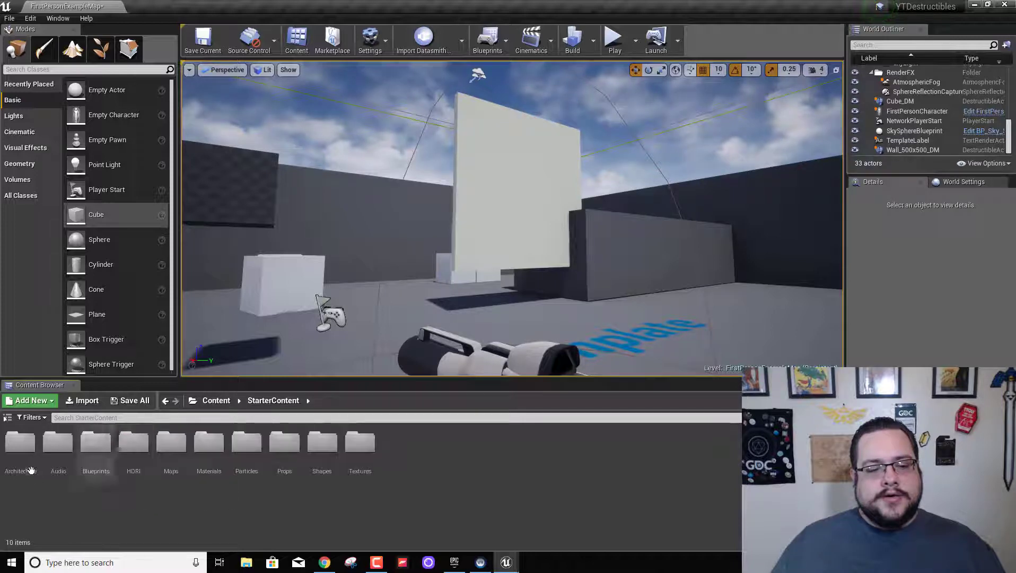
{"action": "double_click", "coordinate": [20, 466]}
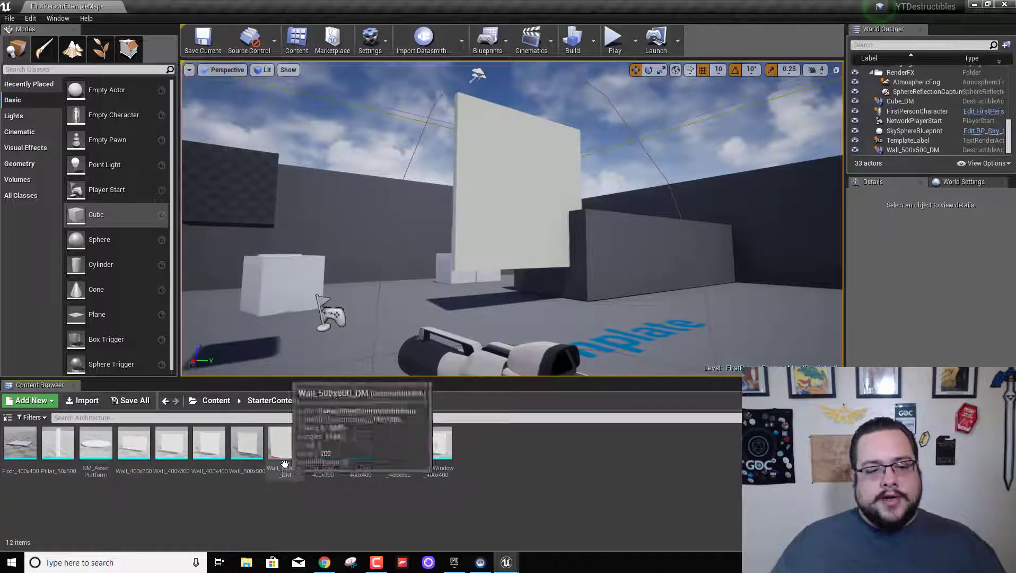
{"action": "double_click", "coordinate": [285, 445]}
Enable Form Extended Structures for the wall's destructible mesh, fracture the mesh again, and close the asset editor.
{"action": "scroll", "coordinate": [722, 344], "scroll_direction": "down", "scroll_amount": 4}
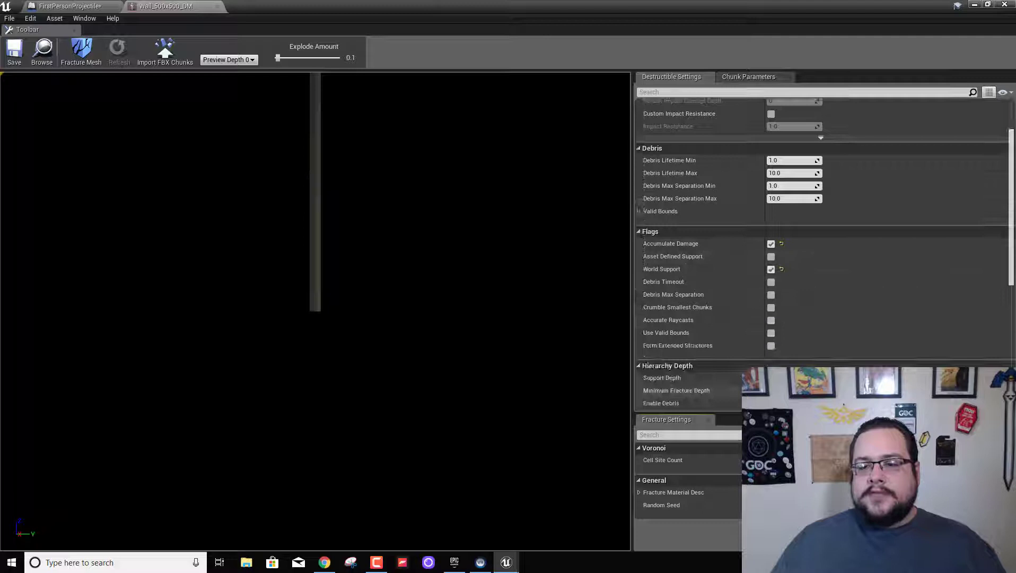
{"action": "left_click", "coordinate": [771, 345]}
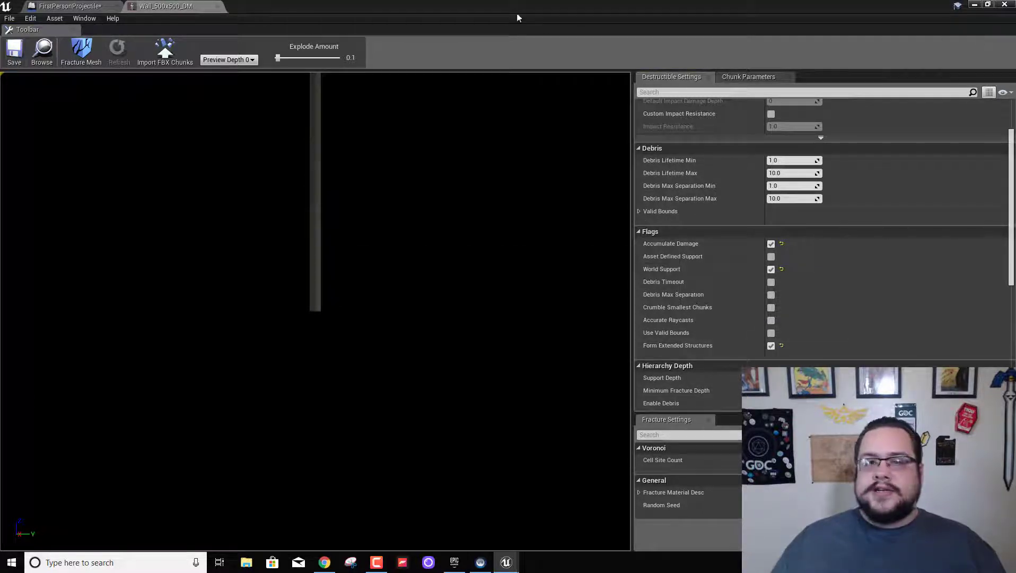
{"action": "left_click", "coordinate": [84, 48]}
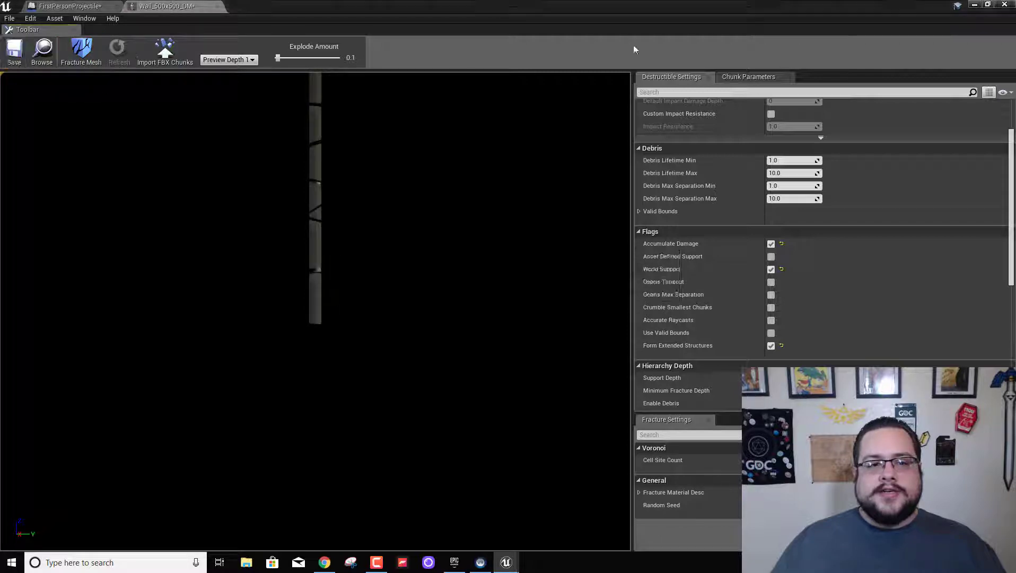
{"action": "left_click", "coordinate": [1003, 5]}
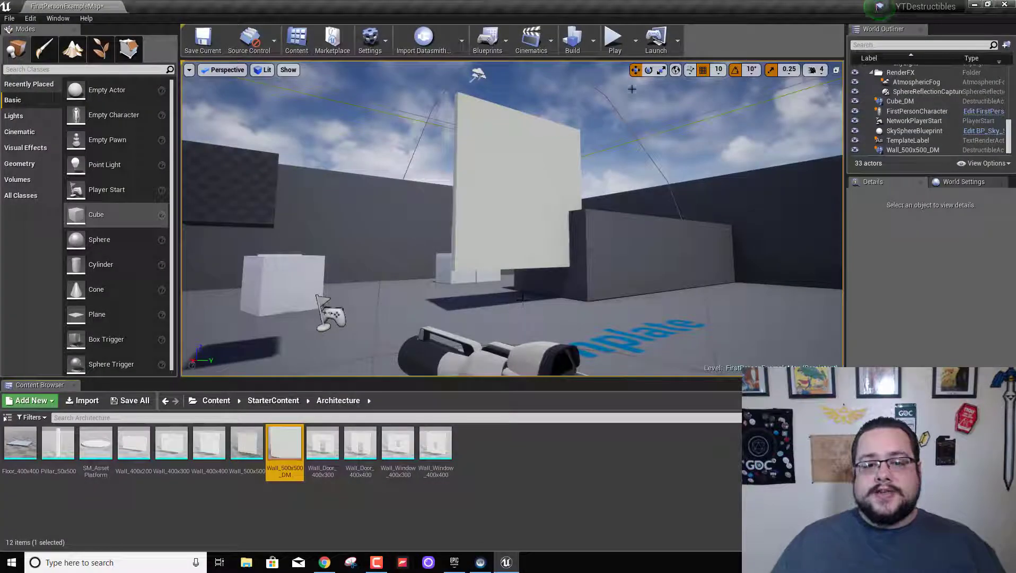
Play the level and shoot the raised wall to test its extended structure support, and stop playing.
{"action": "left_click", "coordinate": [614, 38]}
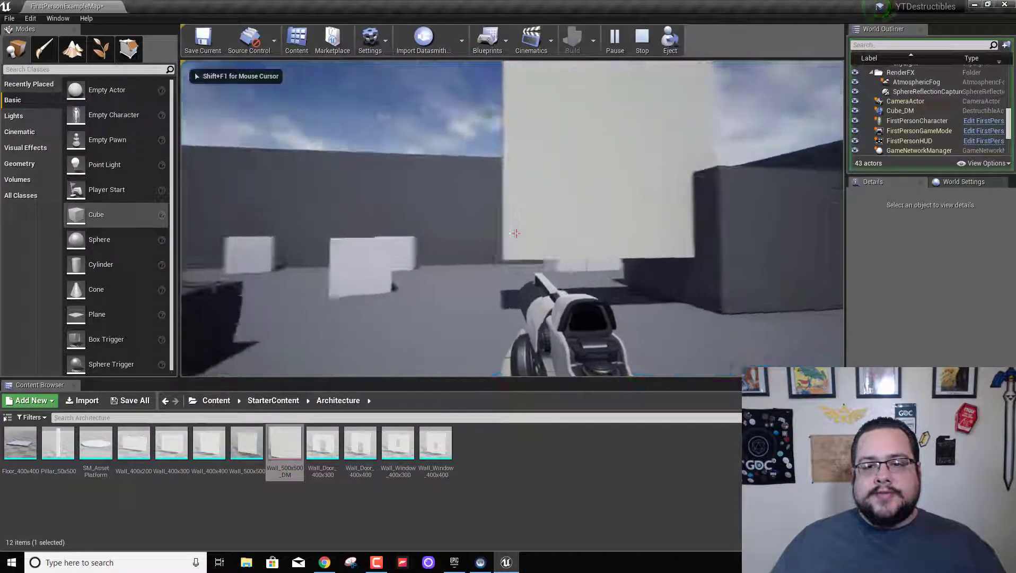
{"action": "left_click", "coordinate": [515, 233]}
{"action": "key", "text": "Escape"}
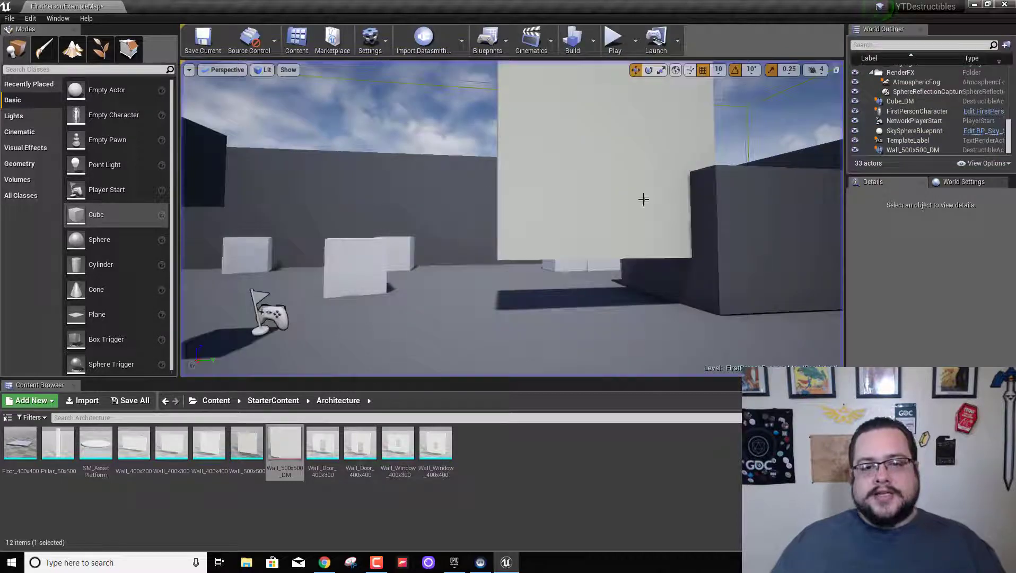
Set Support Depth to 1 in the Wall_500x500_DM destructible mesh and close its asset editor.
{"action": "left_click", "coordinate": [644, 198]}
{"action": "double_click", "coordinate": [297, 442]}
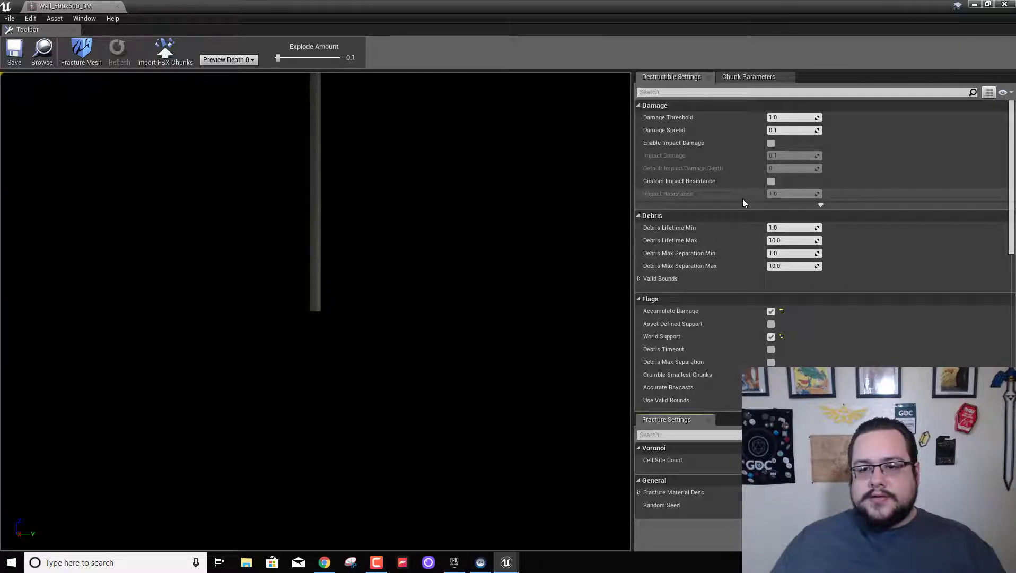
{"action": "scroll", "coordinate": [745, 193], "scroll_direction": "down", "scroll_amount": 5}
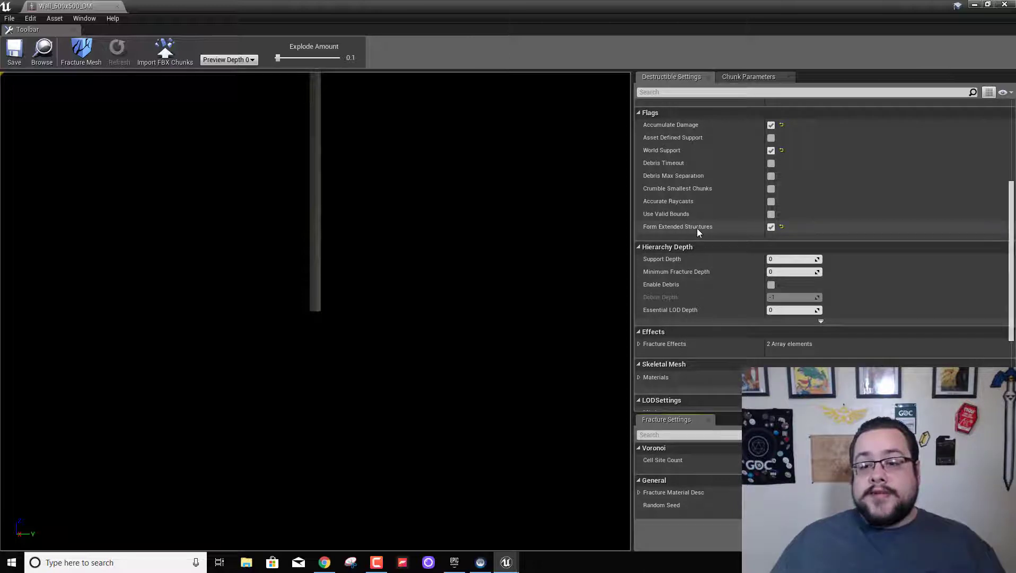
{"action": "mouse_move", "coordinate": [698, 232]}
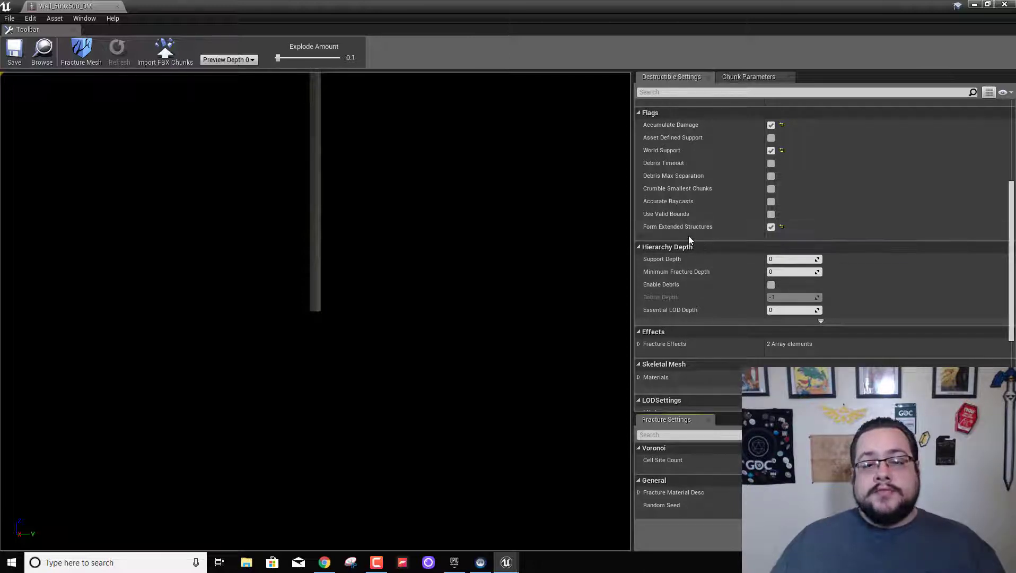
{"action": "mouse_move", "coordinate": [674, 263]}
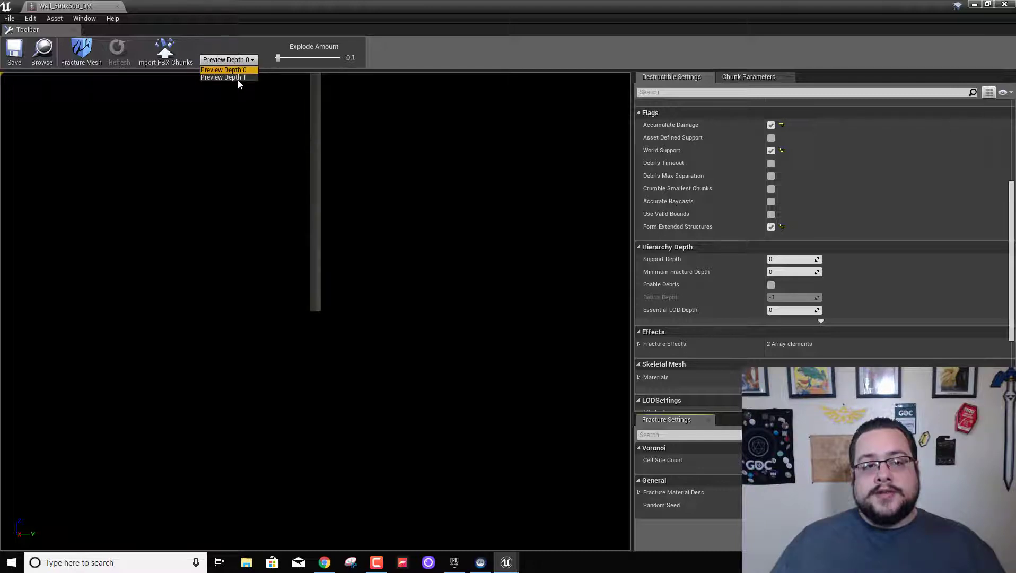
{"action": "left_click", "coordinate": [247, 61]}
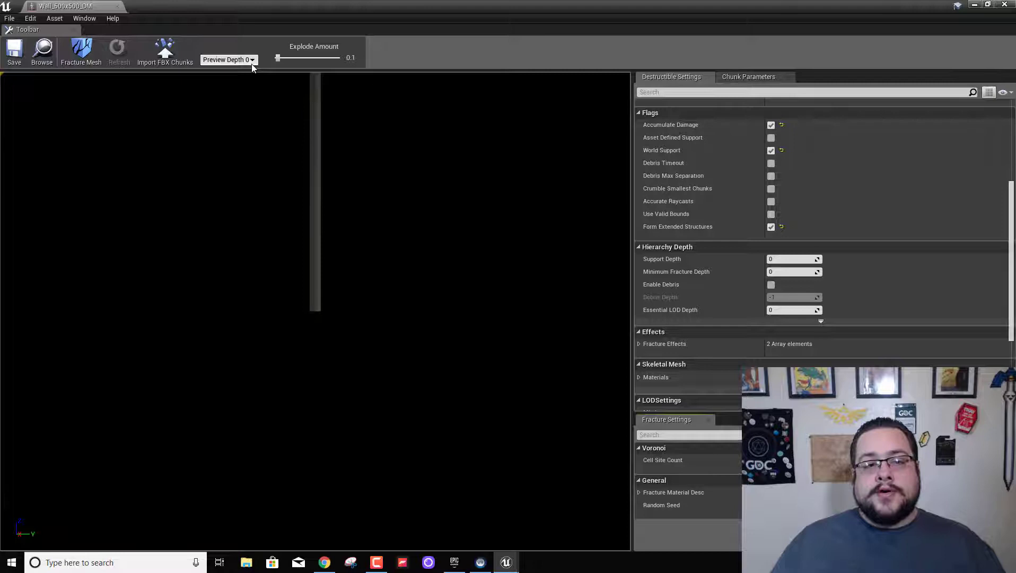
{"action": "left_click", "coordinate": [793, 259]}
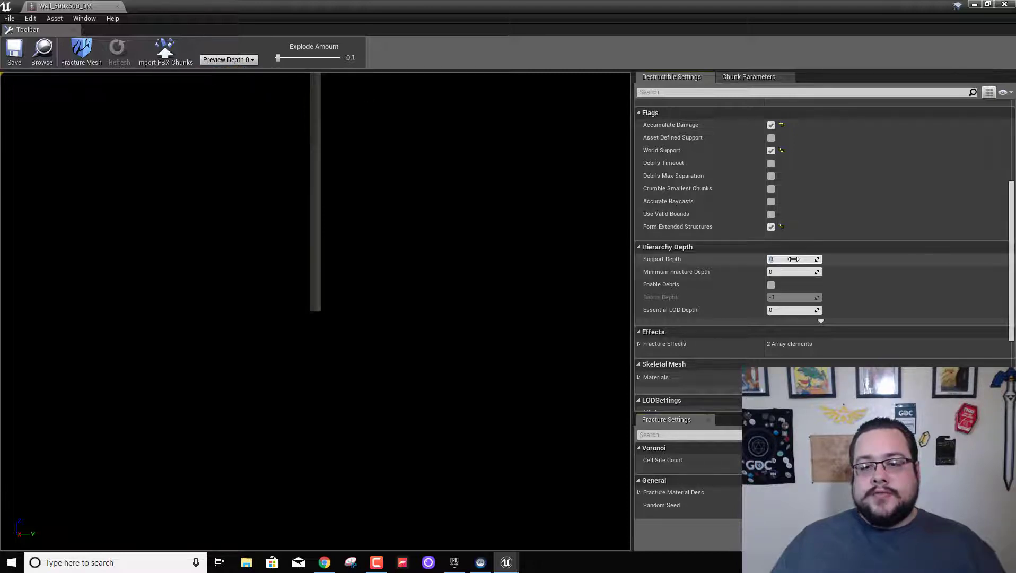
{"action": "type", "text": "1"}
{"action": "key", "text": "Return"}
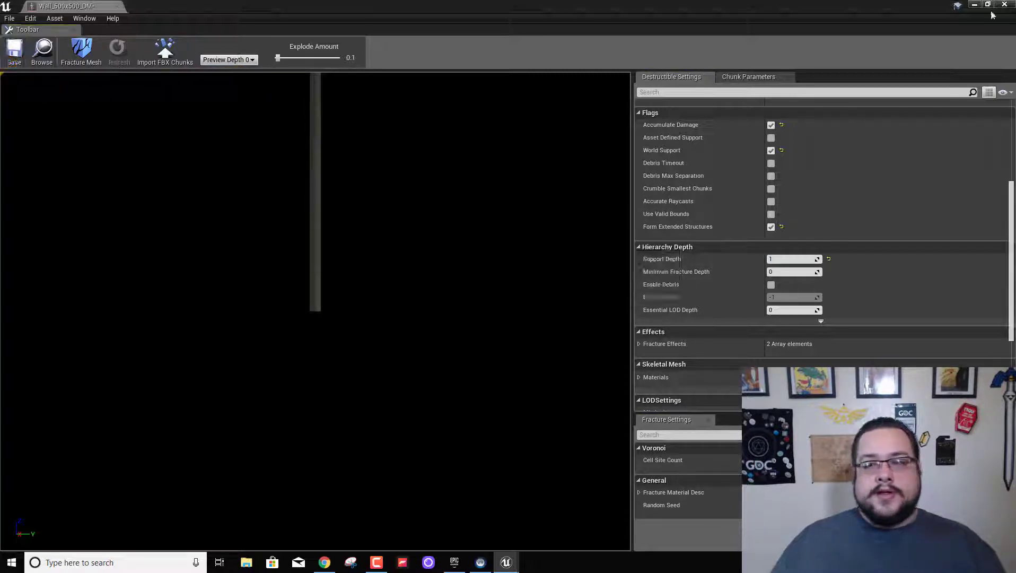
{"action": "left_click", "coordinate": [1004, 5]}
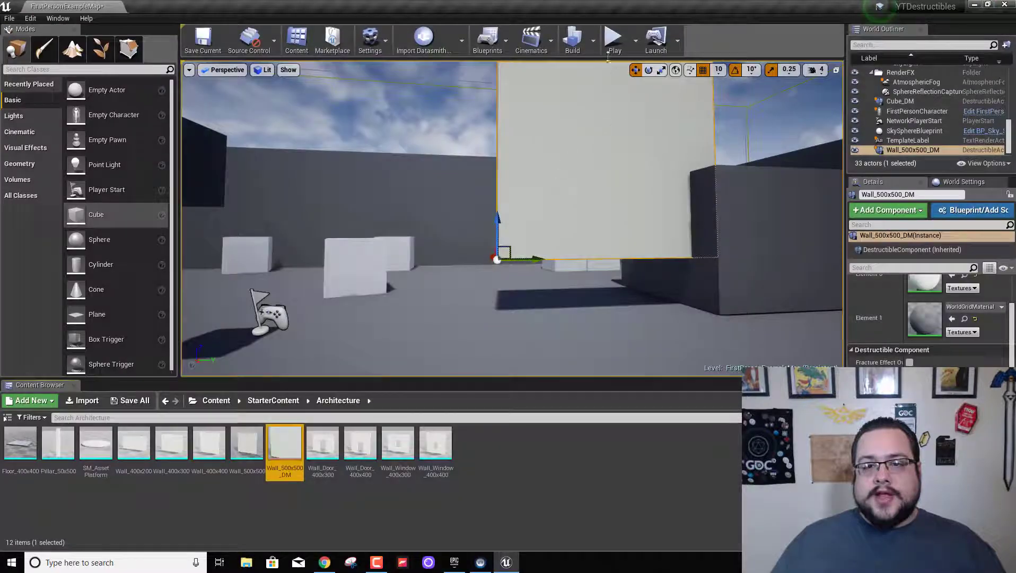
Play the level and shoot the wall repeatedly in different places until it breaks apart, and end the play session.
{"action": "left_click", "coordinate": [613, 36]}
{"action": "left_click", "coordinate": [516, 233]}
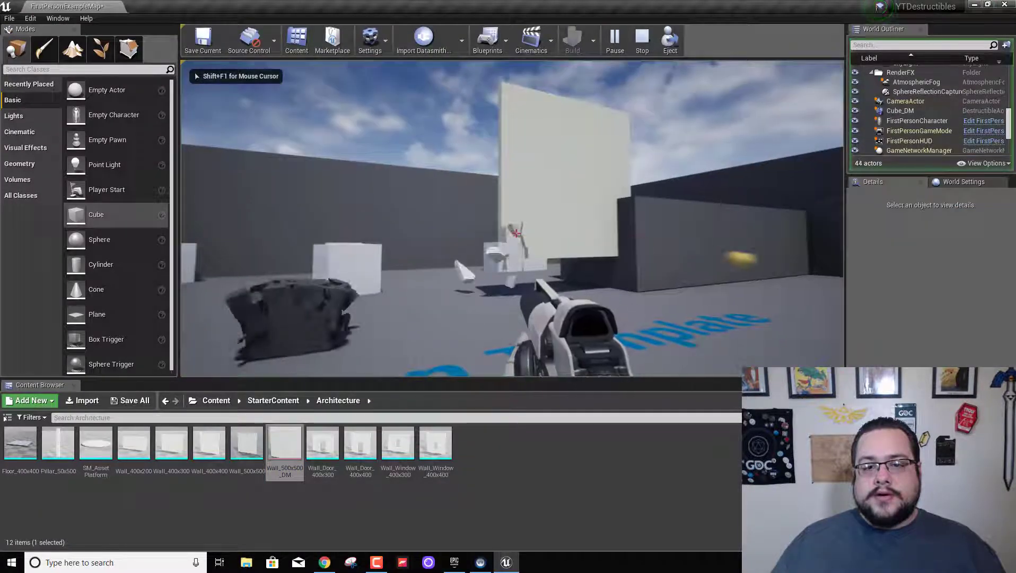
{"action": "key", "text": "w"}
{"action": "left_click", "coordinate": [515, 234]}
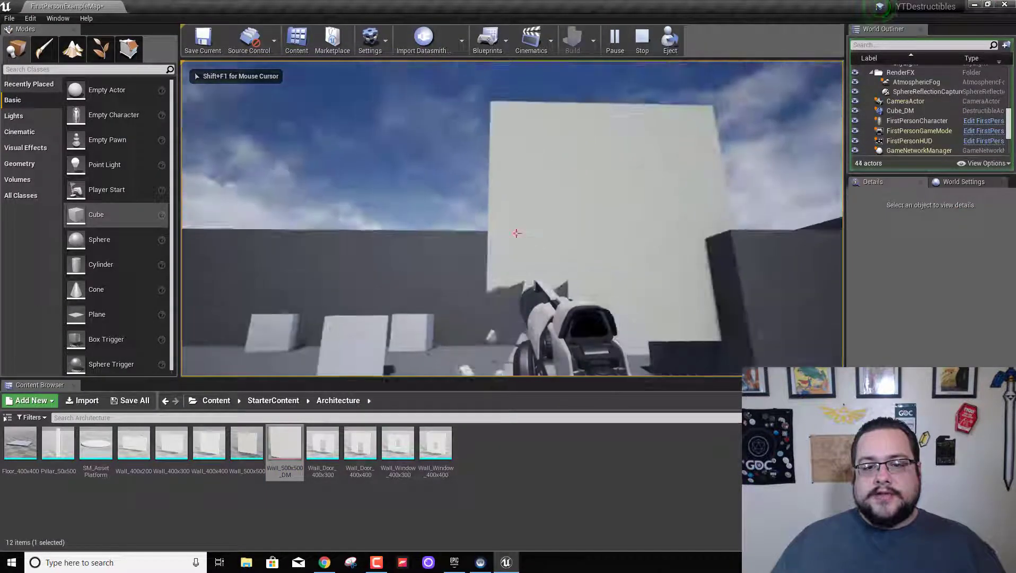
{"action": "left_click", "coordinate": [516, 233]}
{"action": "key", "text": "w"}
{"action": "key", "text": "w"}
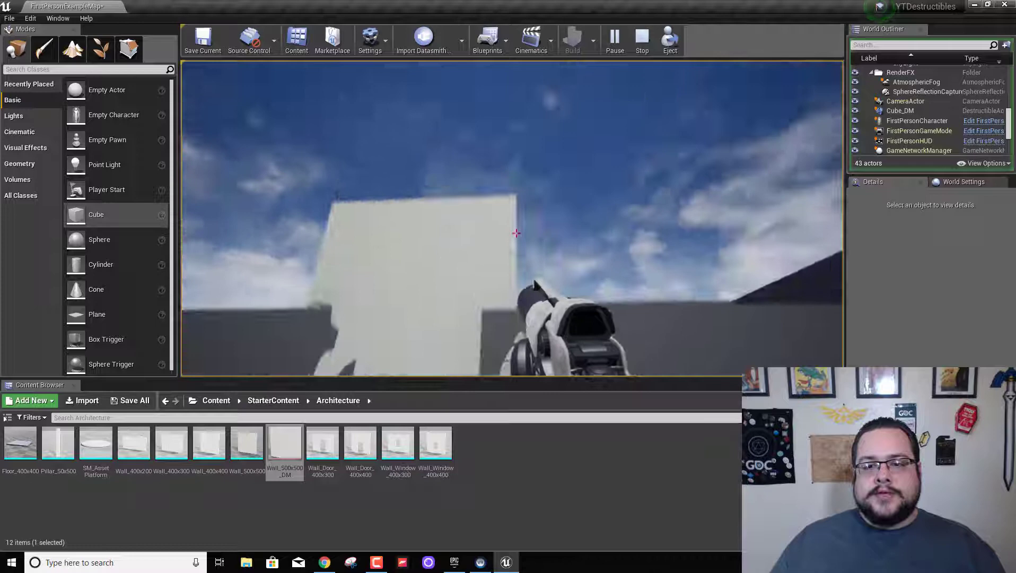
{"action": "left_click", "coordinate": [516, 233]}
{"action": "left_click", "coordinate": [516, 233]}
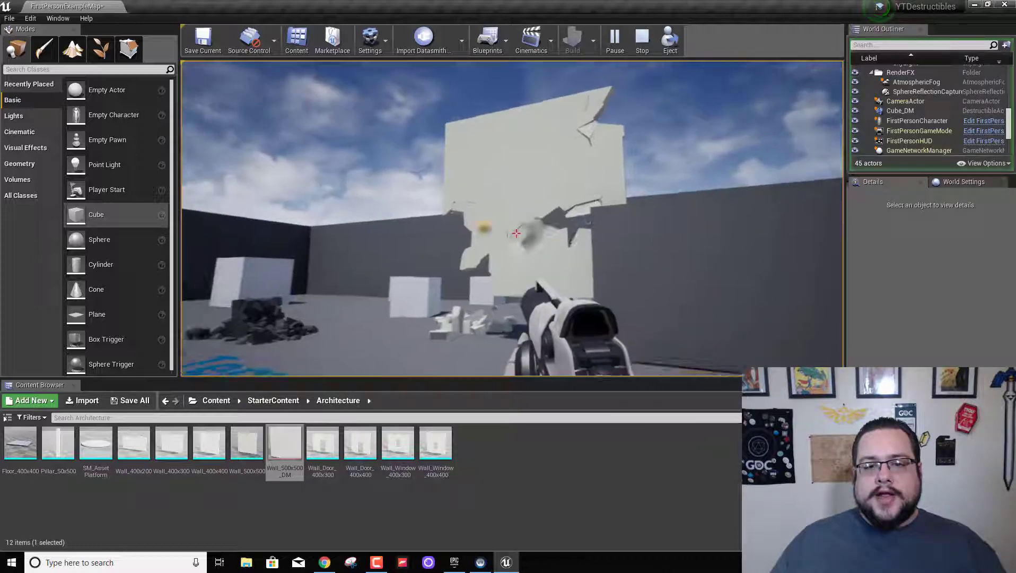
{"action": "left_click", "coordinate": [516, 232]}
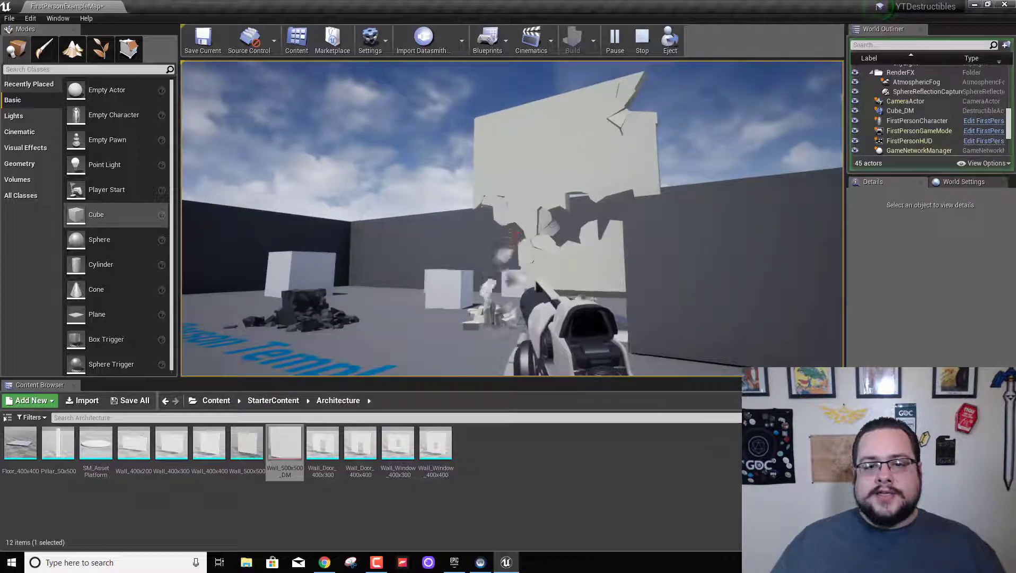
{"action": "left_click", "coordinate": [516, 232]}
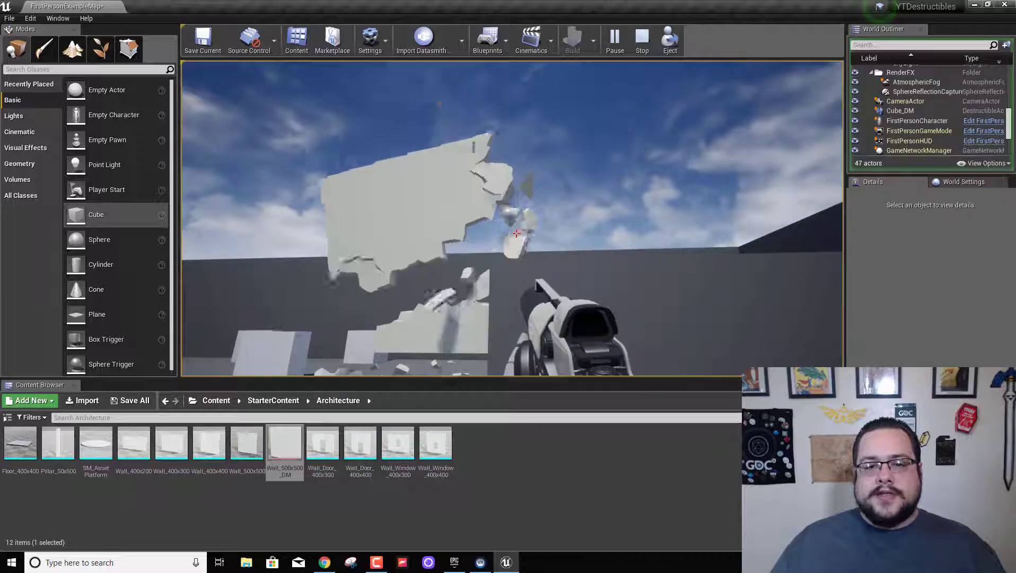
{"action": "left_click", "coordinate": [516, 233]}
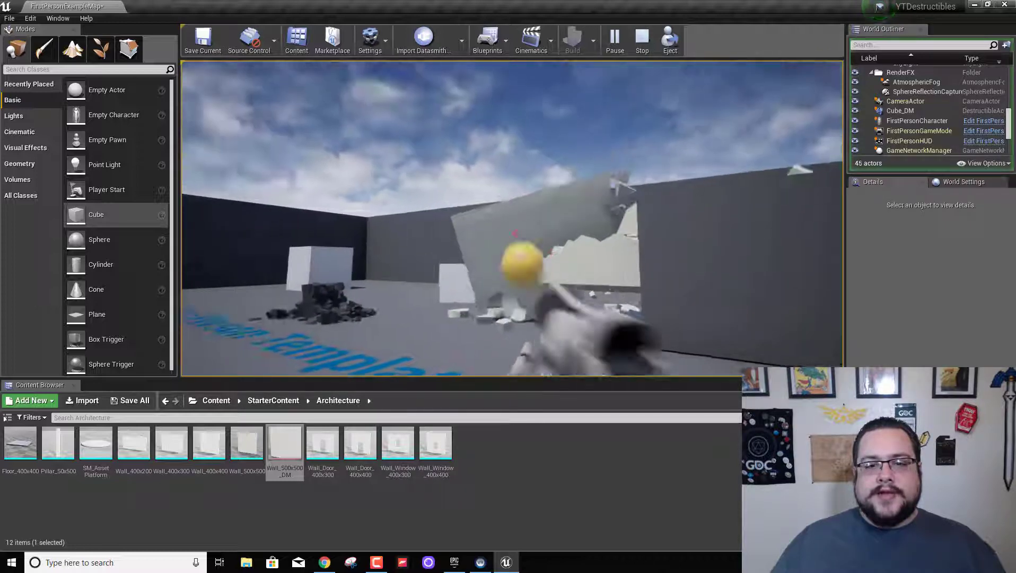
{"action": "left_click", "coordinate": [516, 233]}
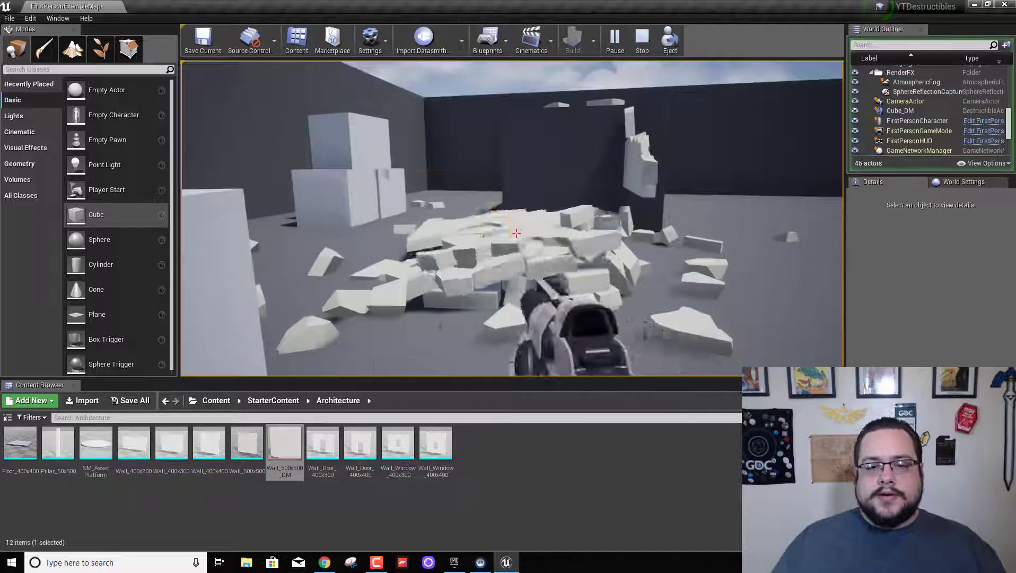
{"action": "key", "text": "Escape"}
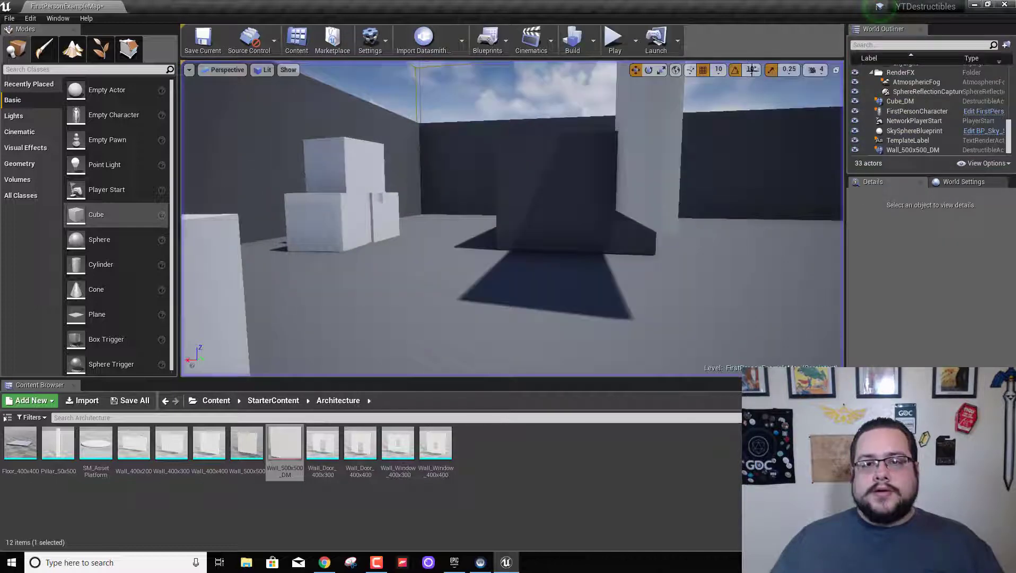
Move the destructible wall along the Y axis away from the large dark block and lower it onto the floor.
{"action": "right_click_drag", "start_coordinate": [630, 175], "coordinate": [690, 196]}
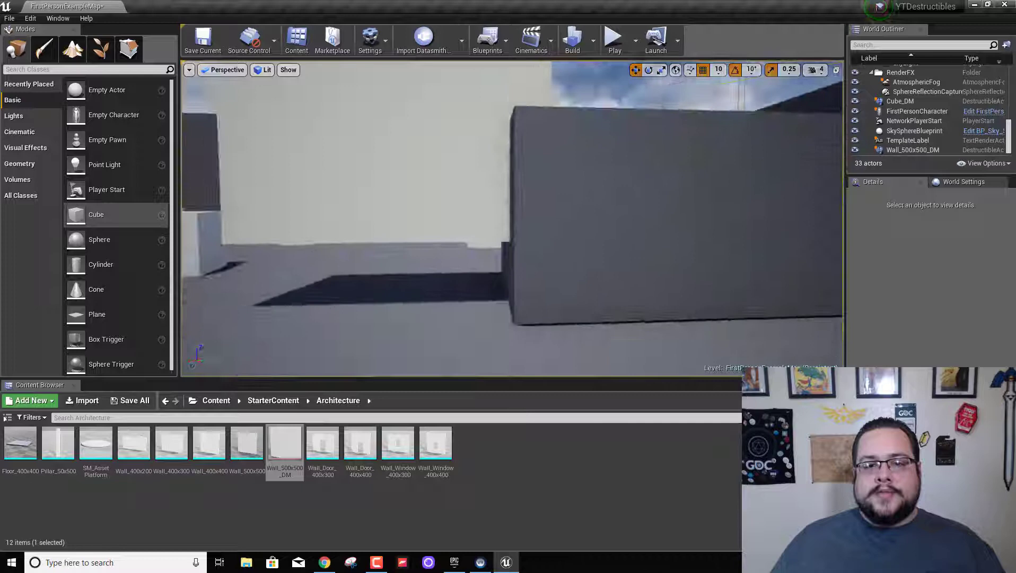
{"action": "left_click_drag", "start_coordinate": [628, 111], "coordinate": [607, 163]}
{"action": "left_click", "coordinate": [608, 163]}
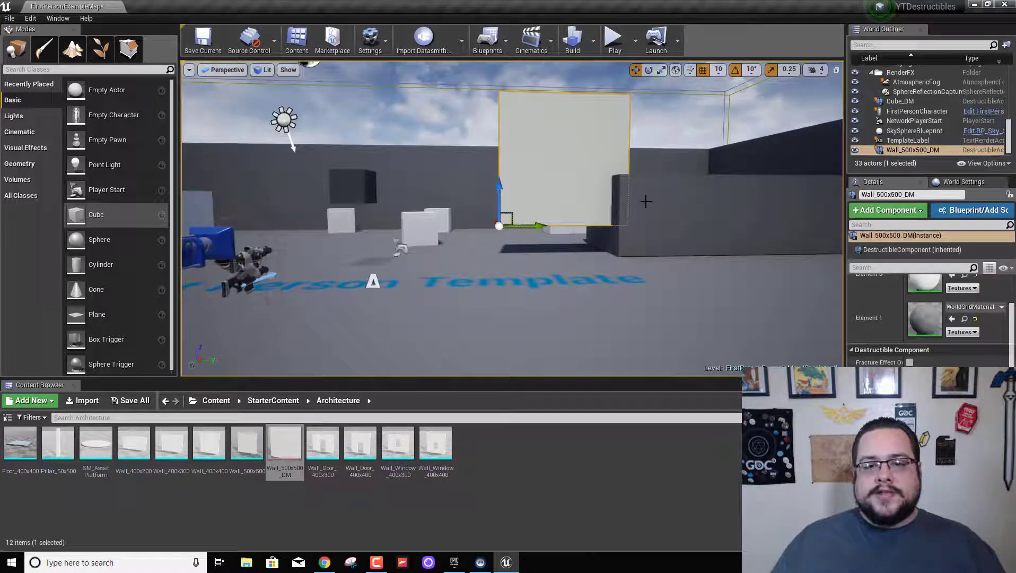
{"action": "left_click_drag", "start_coordinate": [539, 225], "coordinate": [446, 236]}
{"action": "left_click_drag", "start_coordinate": [404, 181], "coordinate": [404, 212]}
{"action": "right_click_drag", "start_coordinate": [422, 219], "coordinate": [477, 270]}
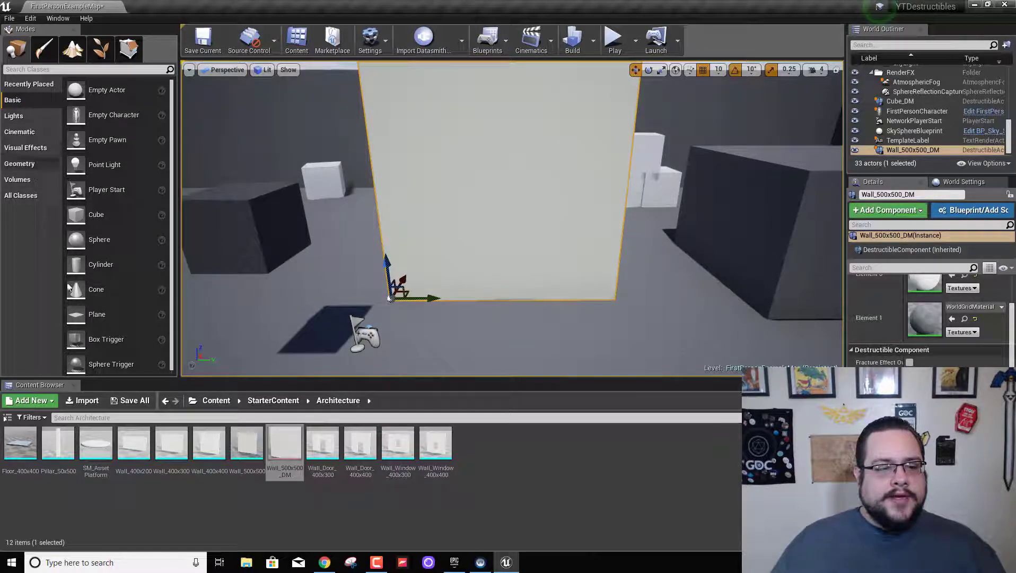
{"action": "right_click_drag", "start_coordinate": [248, 300], "coordinate": [435, 284]}
{"action": "right_click_drag", "start_coordinate": [458, 217], "coordinate": [461, 218]}
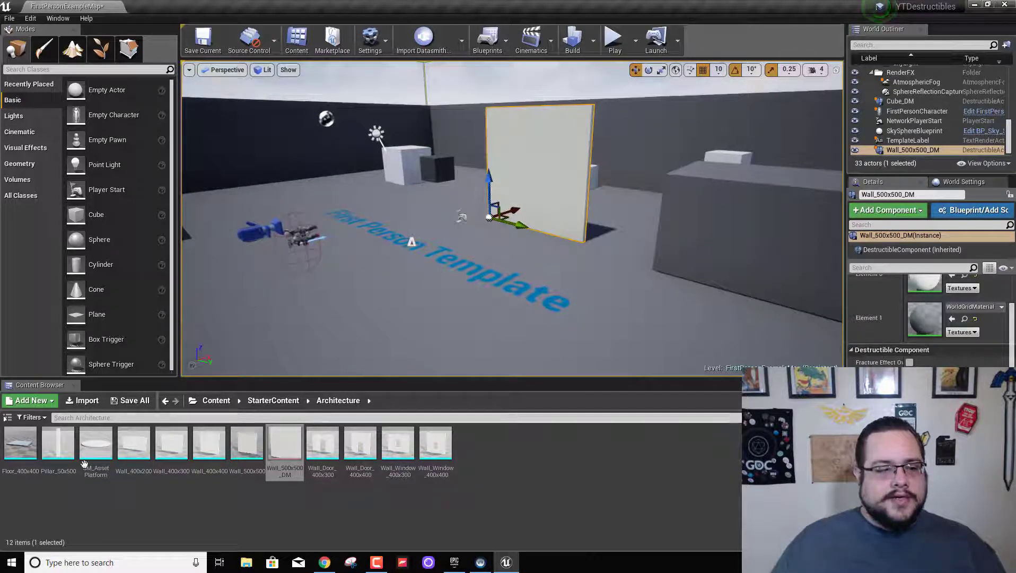
Create a destructible mesh from Pillar_50x500 with Accumulate Damage, World Support and Form Extended Structures enabled and Support Depth set to 1.
{"action": "right_click", "coordinate": [59, 444]}
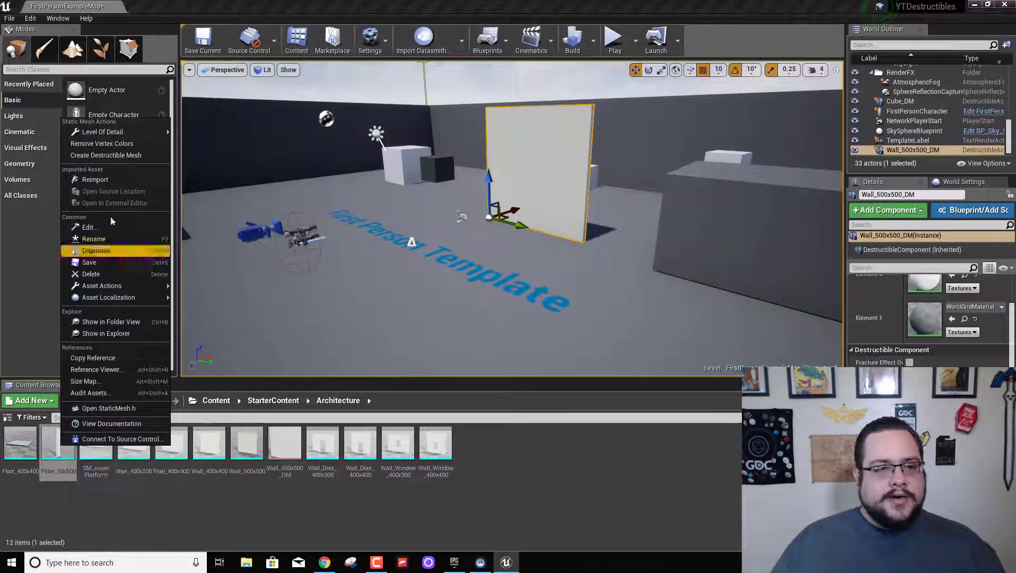
{"action": "left_click", "coordinate": [123, 156]}
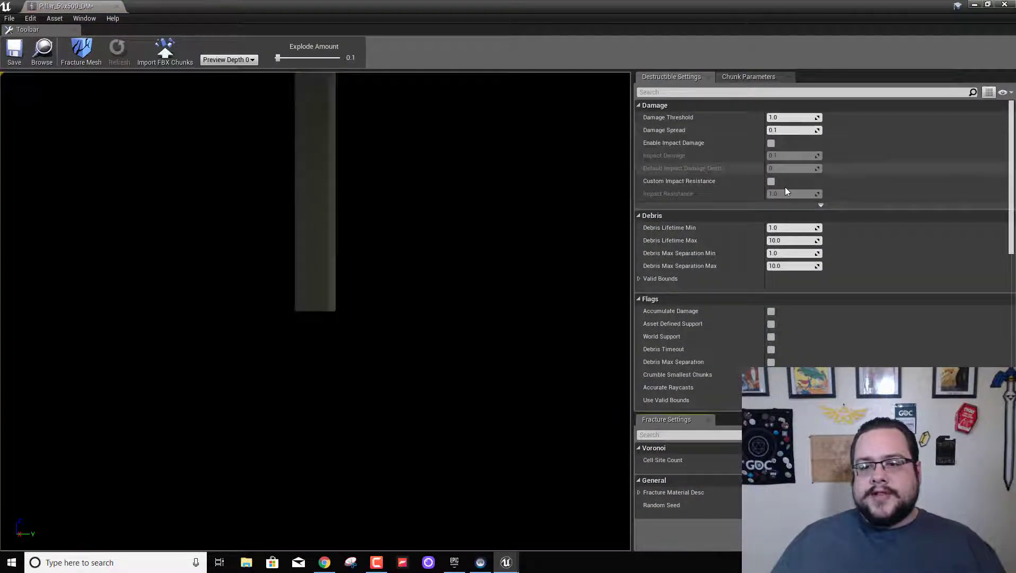
{"action": "left_click", "coordinate": [771, 312]}
{"action": "scroll", "coordinate": [802, 309], "scroll_direction": "down", "scroll_amount": 3}
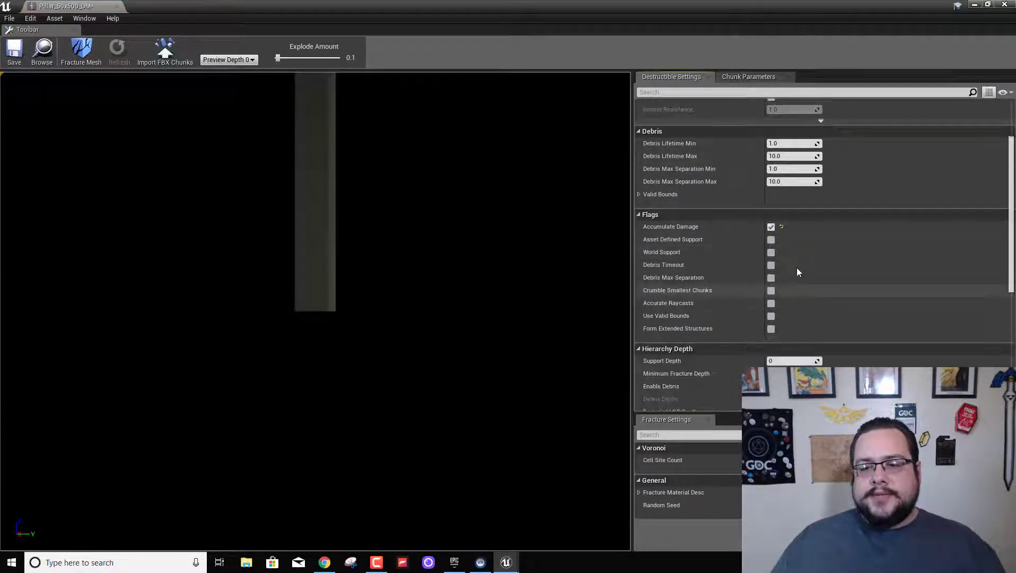
{"action": "left_click", "coordinate": [771, 253]}
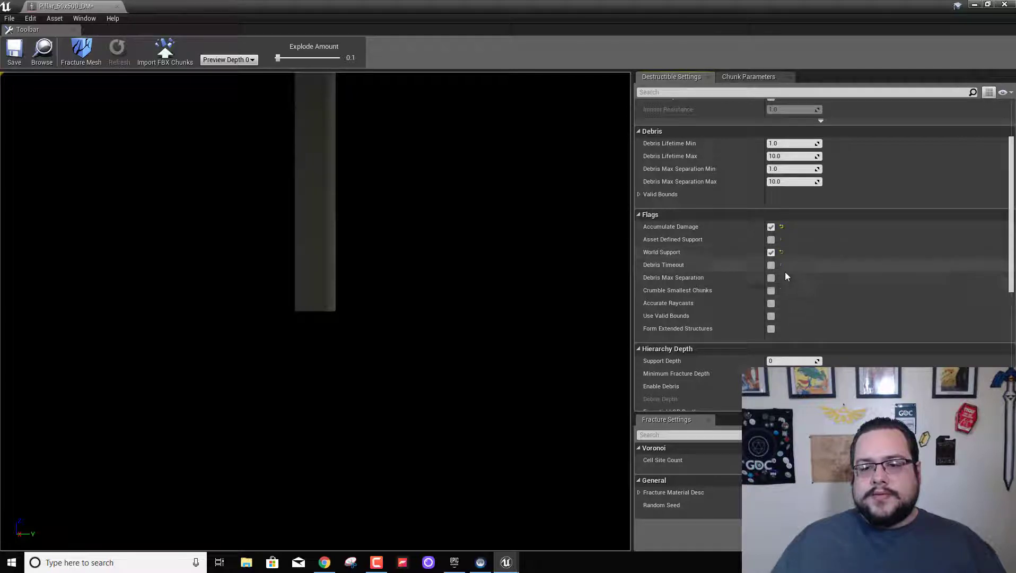
{"action": "left_click", "coordinate": [771, 329]}
{"action": "scroll", "coordinate": [849, 324], "scroll_direction": "down", "scroll_amount": 2}
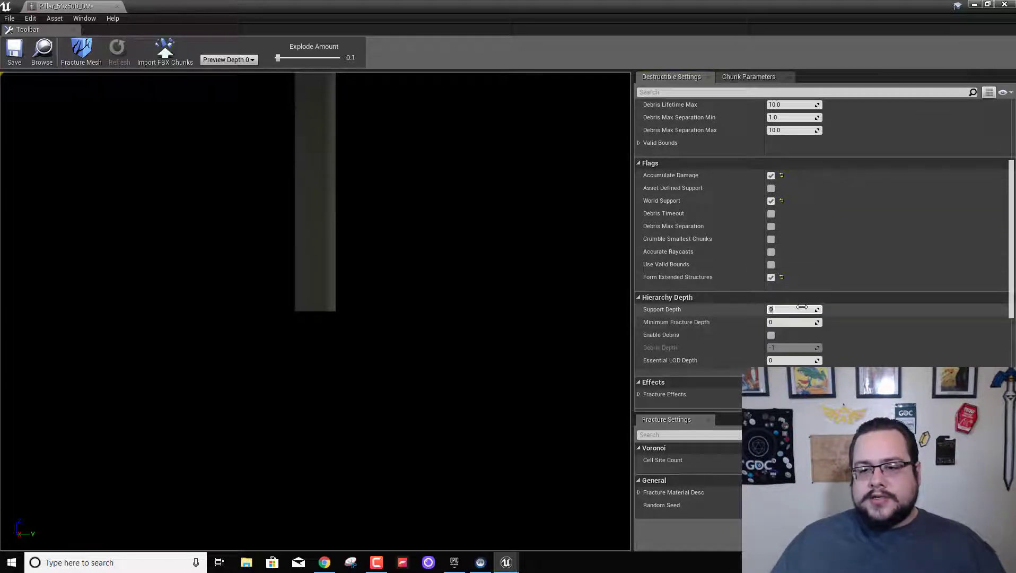
{"action": "scroll", "coordinate": [845, 321], "scroll_direction": "down", "scroll_amount": 8}
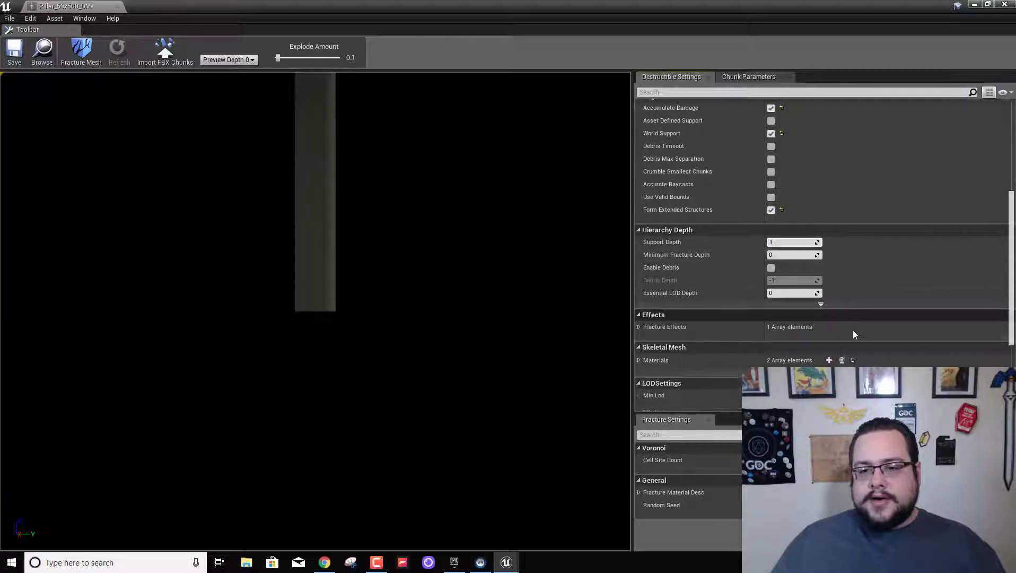
{"action": "scroll", "coordinate": [862, 338], "scroll_direction": "up", "scroll_amount": 10}
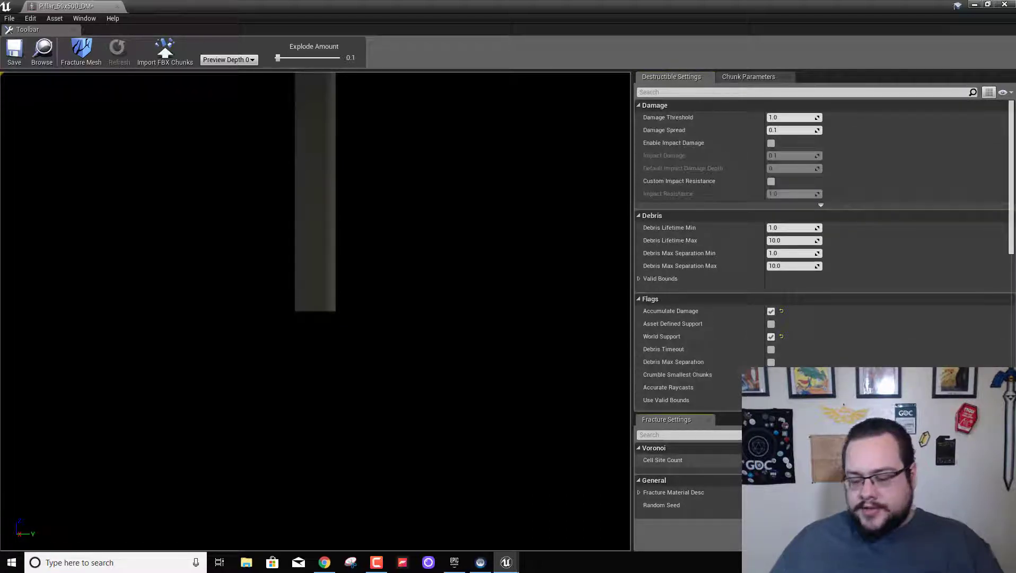
Fracture the pillar's destructible mesh, save the asset and close its editor.
{"action": "left_click", "coordinate": [81, 49]}
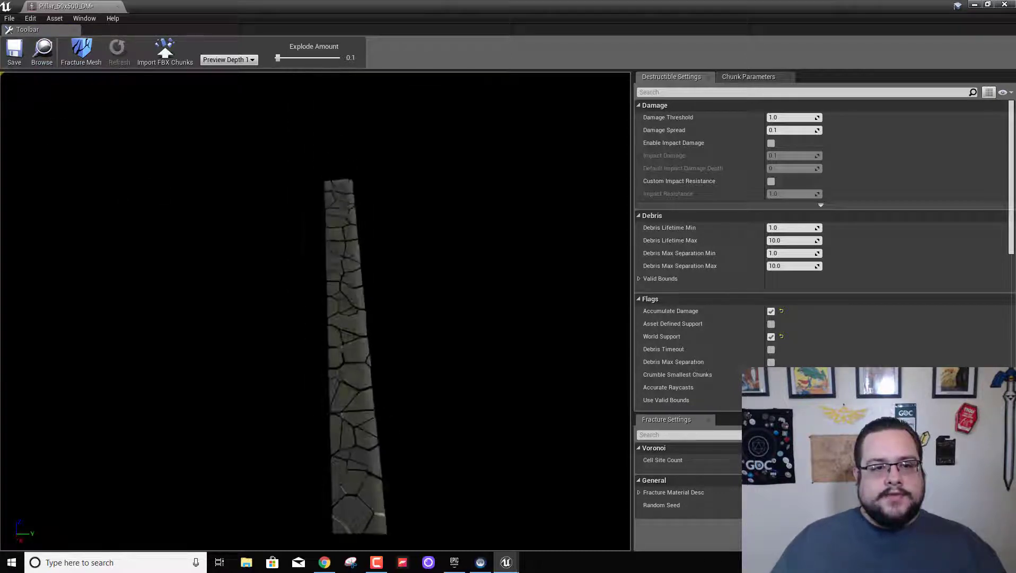
{"action": "left_click", "coordinate": [15, 49]}
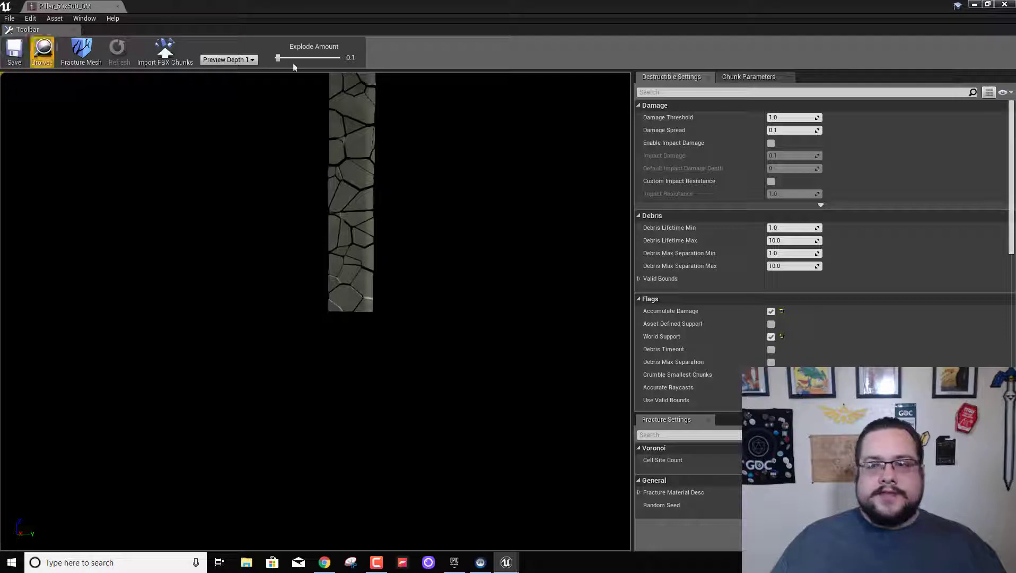
{"action": "left_click", "coordinate": [1004, 4]}
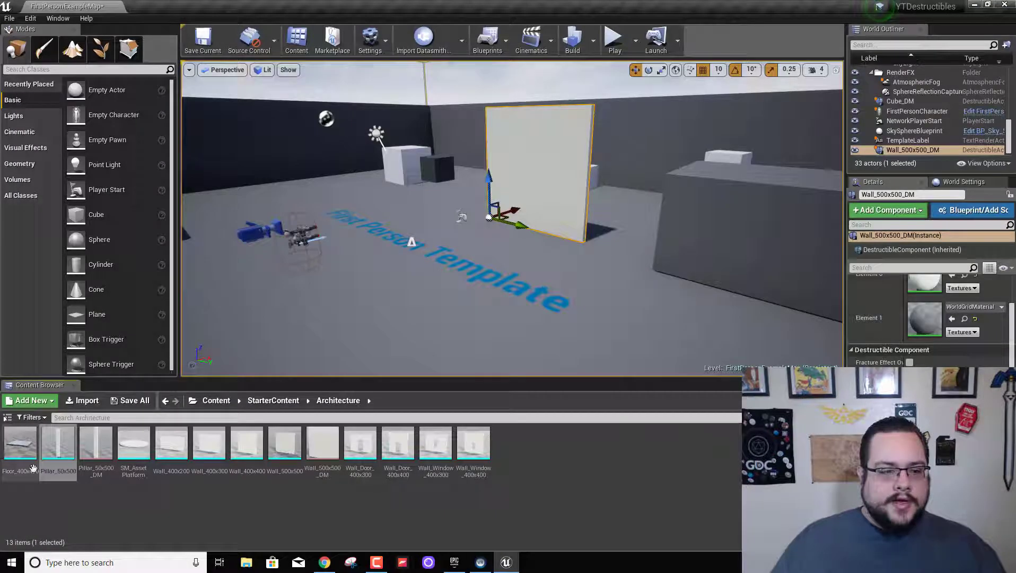
Place Pillar_50x500_DM on the floor between the wall and the large dark block, and add a basic cylinder beside its base.
{"action": "left_click_drag", "start_coordinate": [94, 444], "coordinate": [579, 288]}
{"action": "right_click_drag", "start_coordinate": [578, 288], "coordinate": [456, 334]}
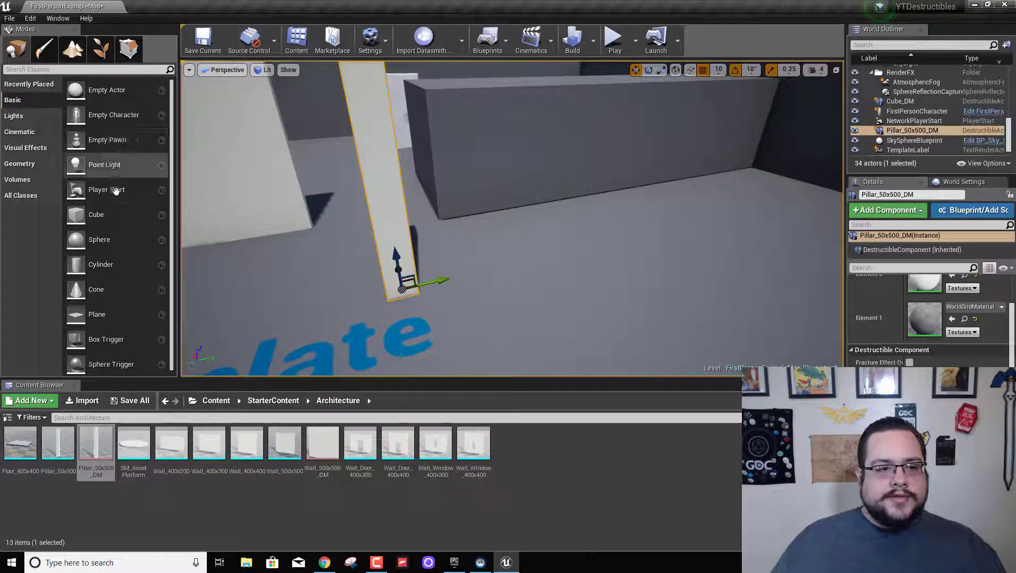
{"action": "left_click_drag", "start_coordinate": [168, 272], "coordinate": [448, 327]}
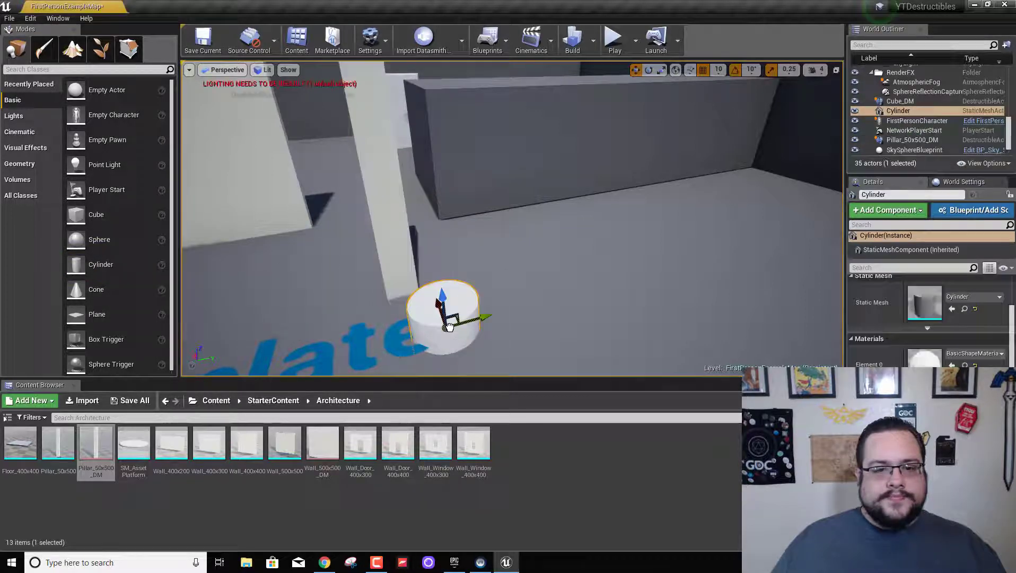
Scale the cylinder to 0.1 in X and Y and move it against the pillar's base at Y 650, Z 220.
{"action": "scroll", "coordinate": [927, 305], "scroll_direction": "up", "scroll_amount": 3}
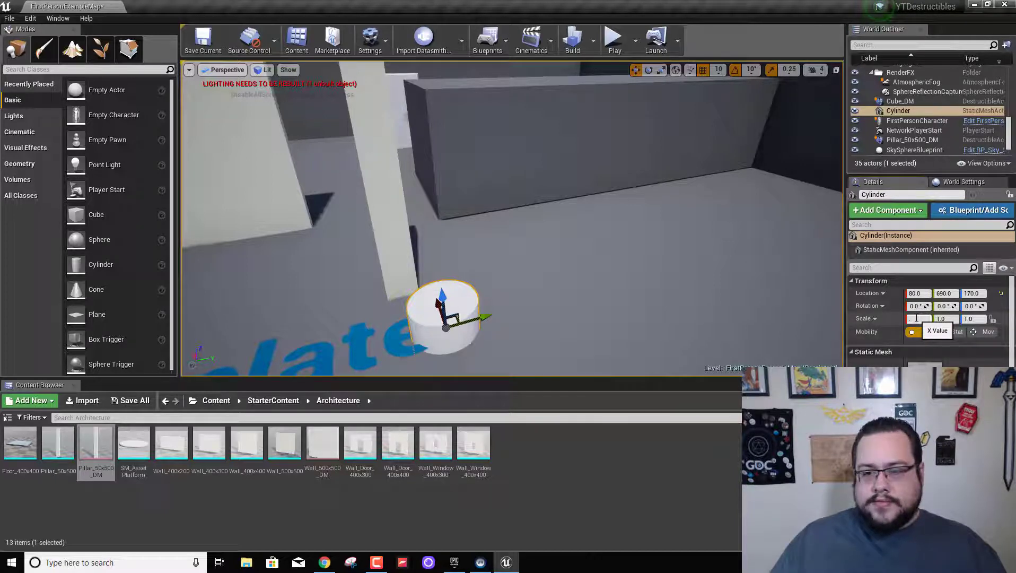
{"action": "type", "text": "0.1"}
{"action": "key", "text": "Tab"}
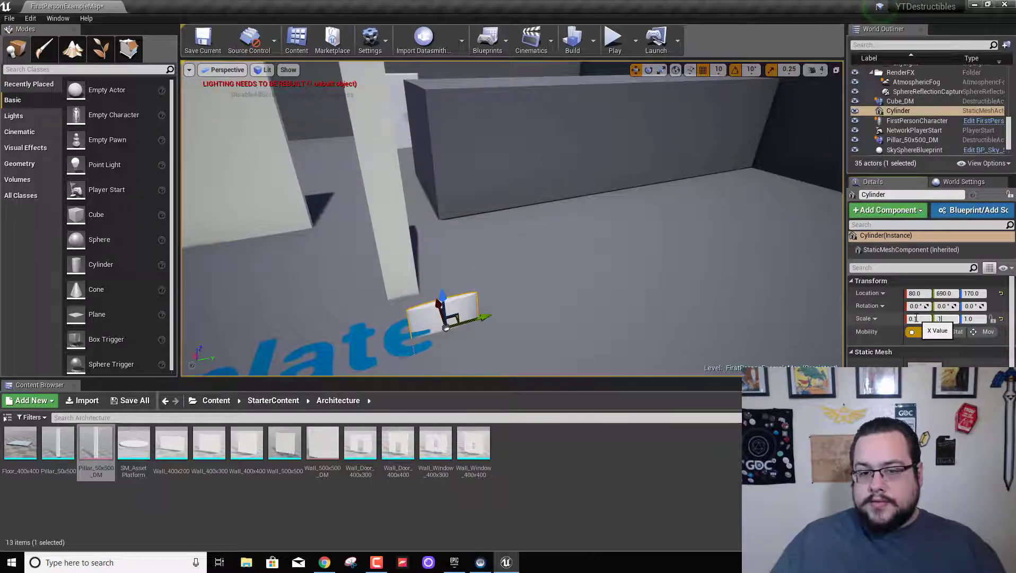
{"action": "type", "text": "0.1"}
{"action": "key", "text": "Tab"}
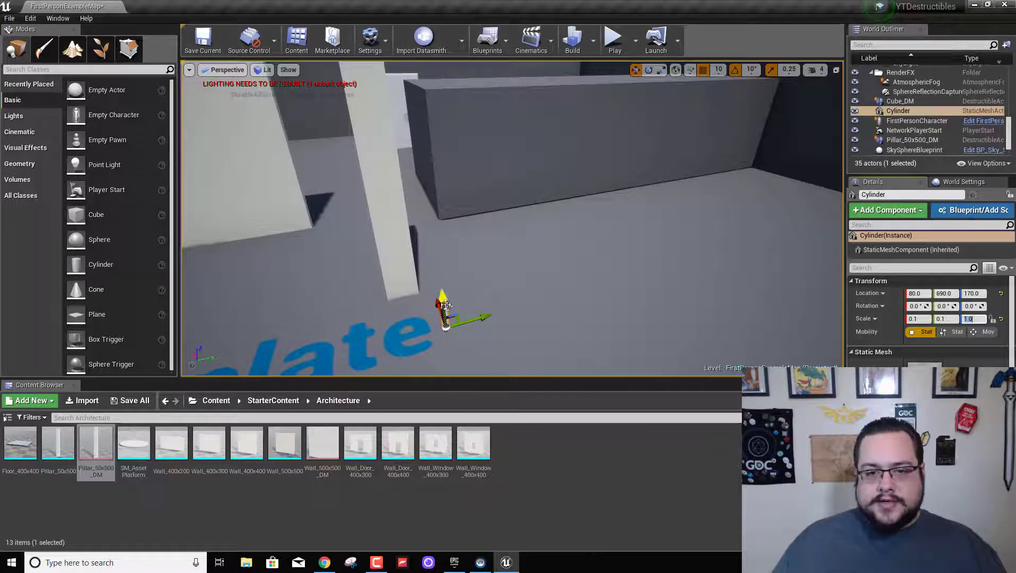
{"action": "left_click_drag", "start_coordinate": [452, 272], "coordinate": [457, 299]}
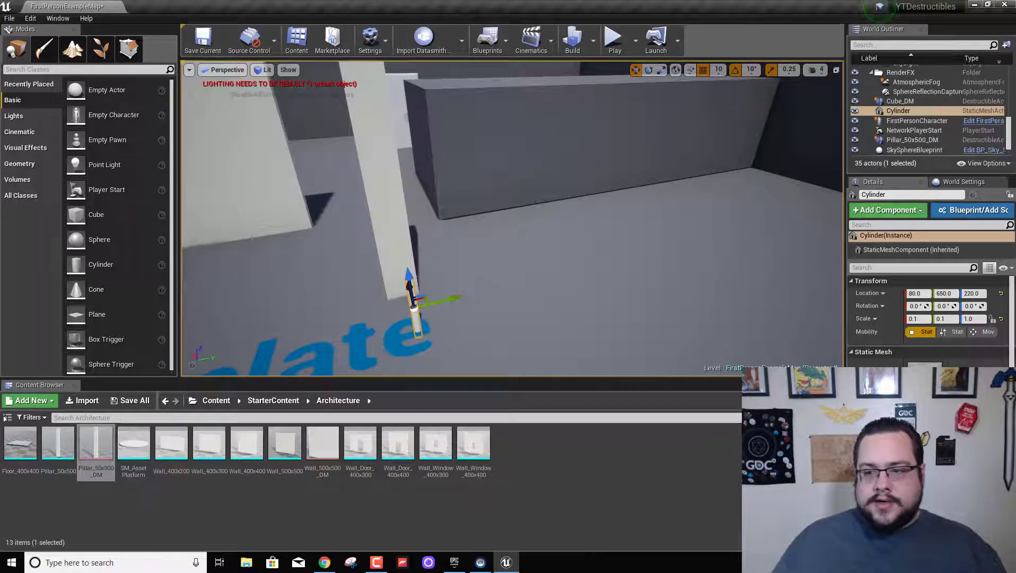
Set the thin cylinder's Z location to 500 and its Z scale to 20.
{"action": "left_click", "coordinate": [979, 293]}
{"action": "type", "text": "5"}
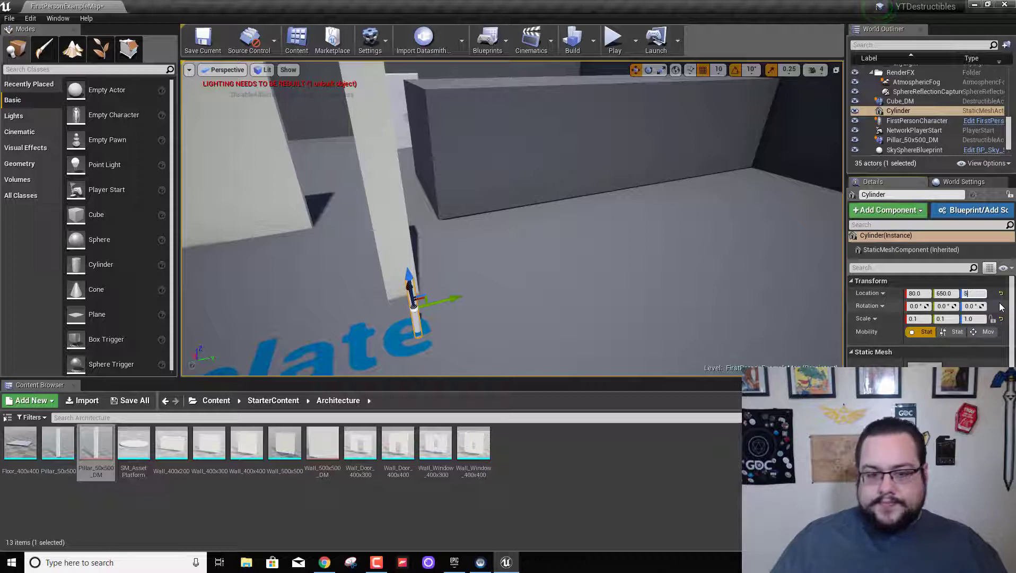
{"action": "type", "text": "00"}
{"action": "key", "text": "Return"}
{"action": "mouse_move", "coordinate": [746, 303]}
{"action": "right_mouse_down"}
{"action": "mouse_move", "coordinate": [746, 202]}
{"action": "mouse_move", "coordinate": [746, 304]}
{"action": "right_mouse_up"}
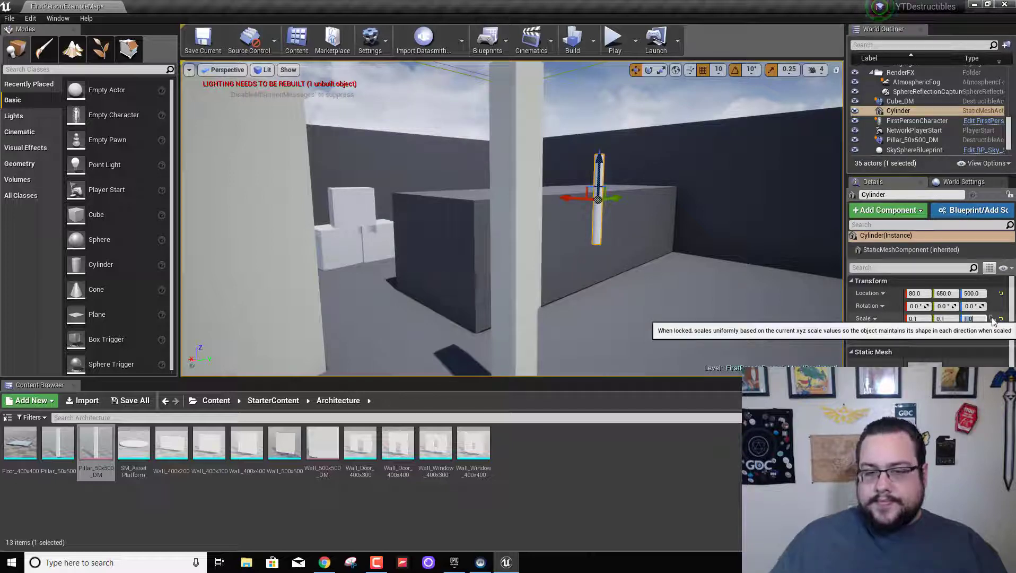
{"action": "type", "text": "20"}
{"action": "key", "text": "Return"}
{"action": "mouse_move", "coordinate": [394, 151]}
{"action": "right_mouse_down"}
{"action": "mouse_move", "coordinate": [424, 186]}
{"action": "mouse_move", "coordinate": [394, 152]}
{"action": "right_mouse_up"}
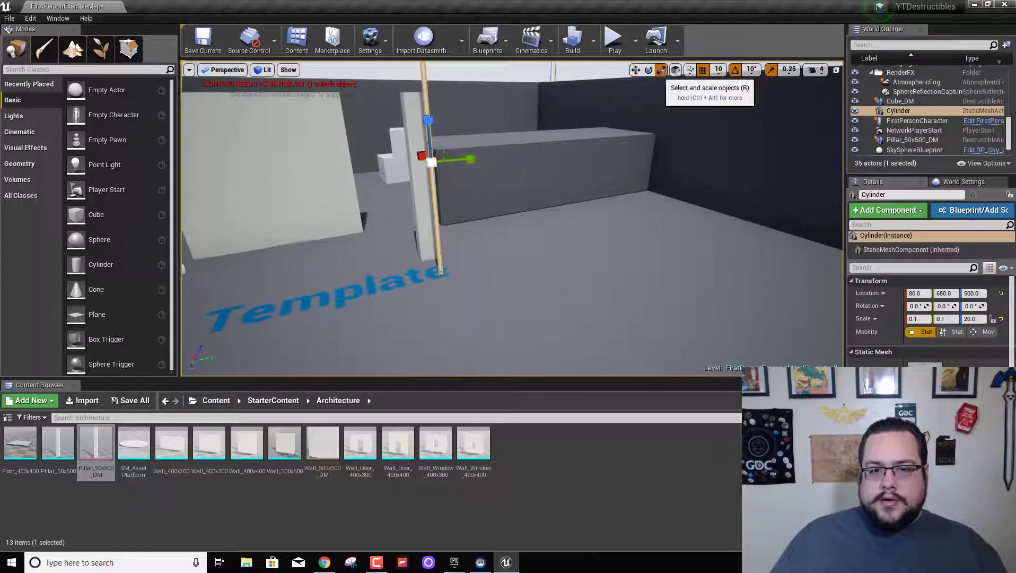
Reduce the cylinder's Z scale to 4.0 and lower it to Z 370 so it stands on the floor.
{"action": "left_click", "coordinate": [661, 70]}
{"action": "left_click_drag", "start_coordinate": [431, 137], "coordinate": [432, 142]}
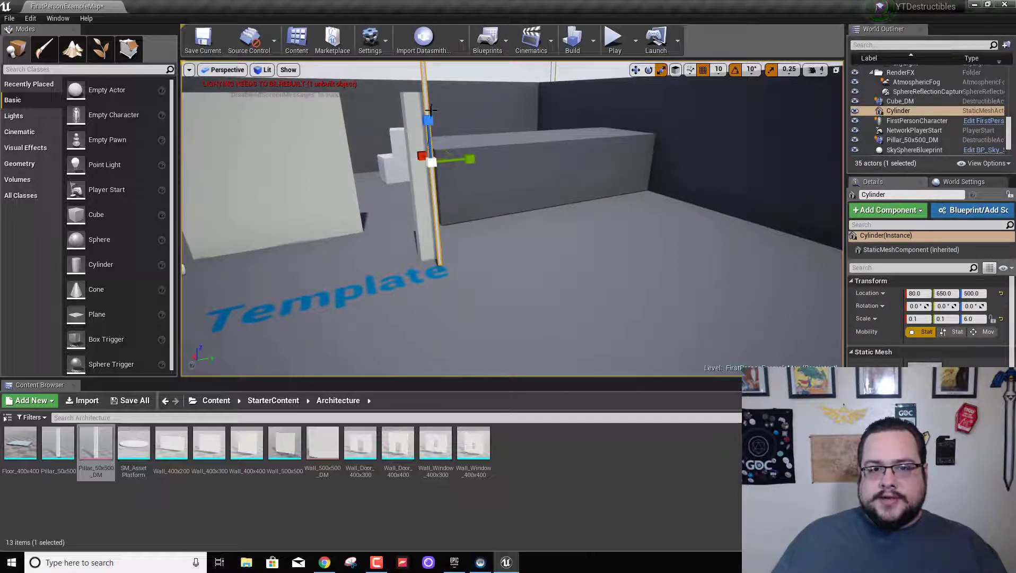
{"action": "left_click_drag", "start_coordinate": [429, 137], "coordinate": [430, 143]}
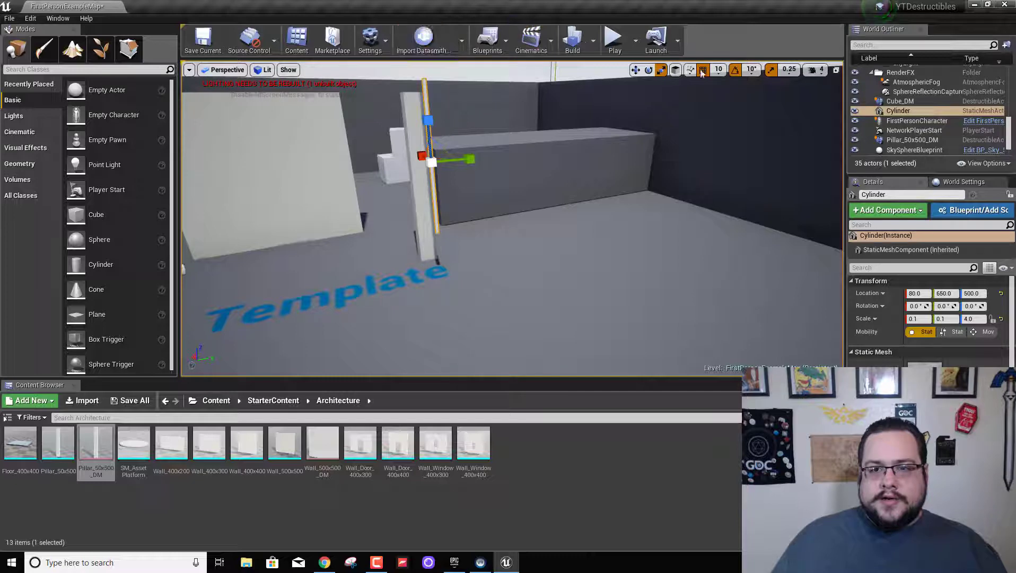
{"action": "left_click", "coordinate": [636, 70]}
{"action": "left_click_drag", "start_coordinate": [427, 118], "coordinate": [430, 153]}
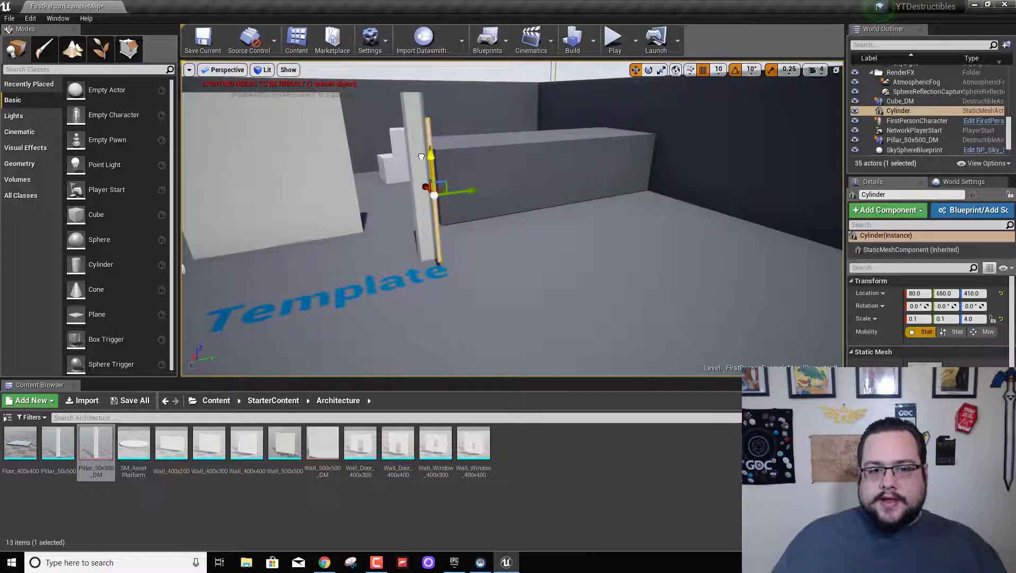
{"action": "right_click_drag", "start_coordinate": [460, 155], "coordinate": [411, 138]}
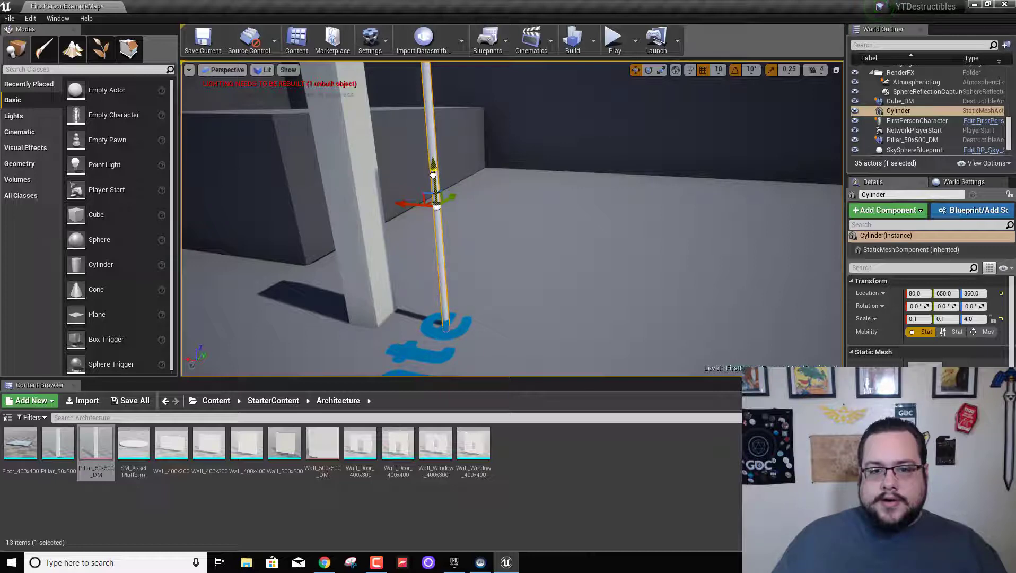
{"action": "right_click_drag", "start_coordinate": [432, 165], "coordinate": [432, 106]}
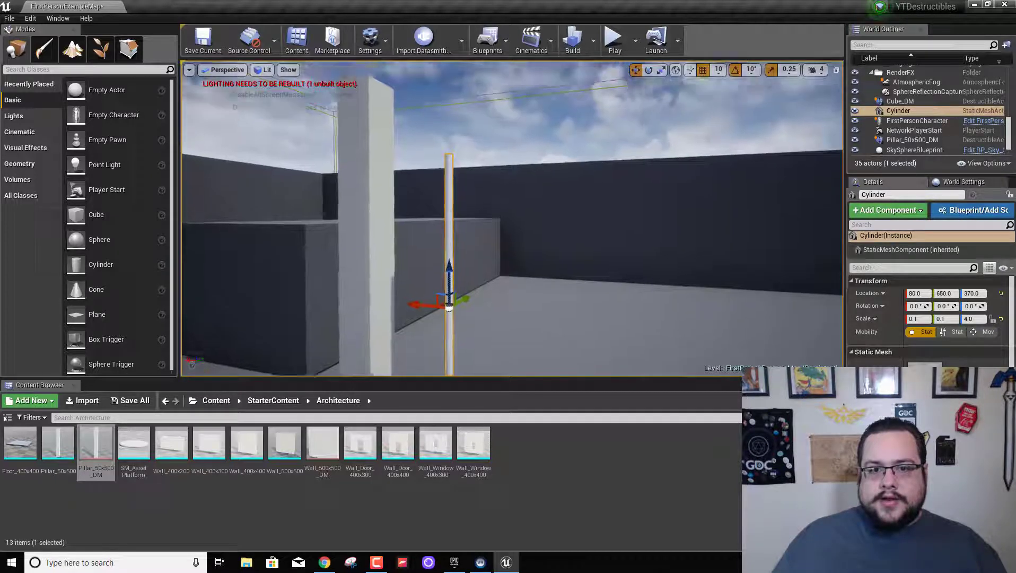
Lengthen the cylinder to a Z scale of 4.75 and raise it to Z 420.
{"action": "left_click", "coordinate": [661, 70]}
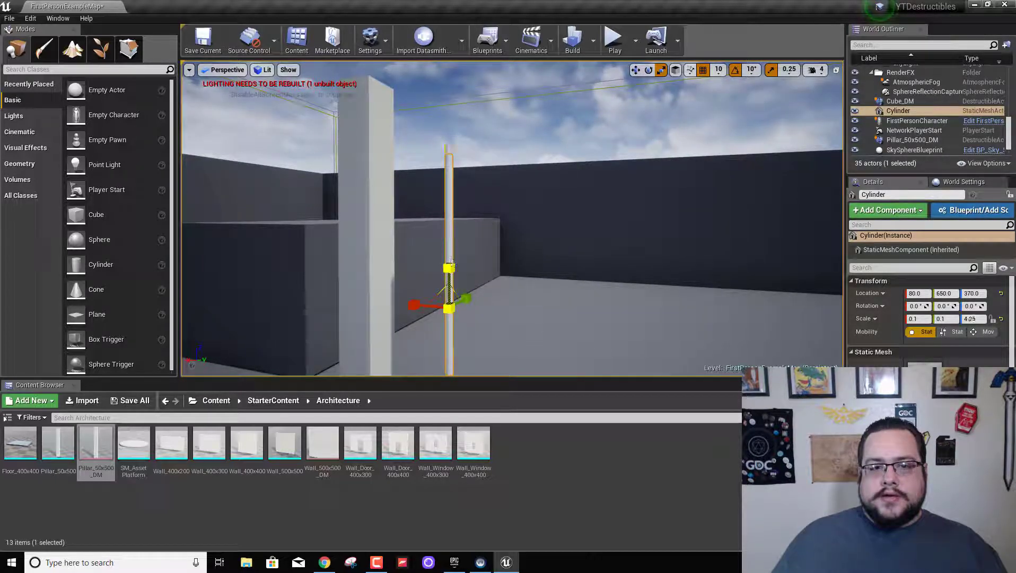
{"action": "left_click_drag", "start_coordinate": [451, 263], "coordinate": [451, 249]}
{"action": "left_click", "coordinate": [635, 70]}
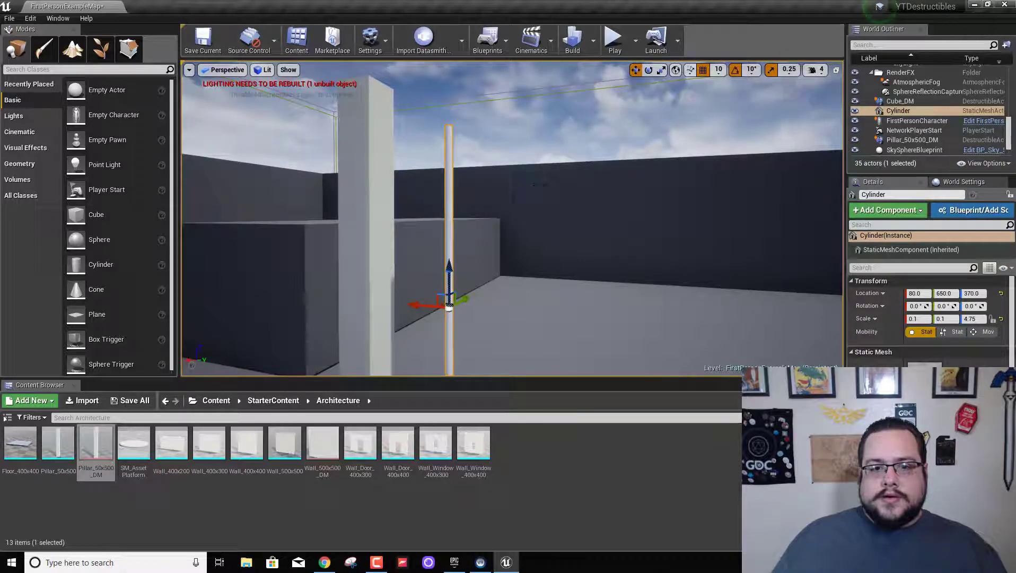
{"action": "right_click_drag", "start_coordinate": [524, 144], "coordinate": [506, 212]}
{"action": "left_click_drag", "start_coordinate": [483, 146], "coordinate": [490, 104]}
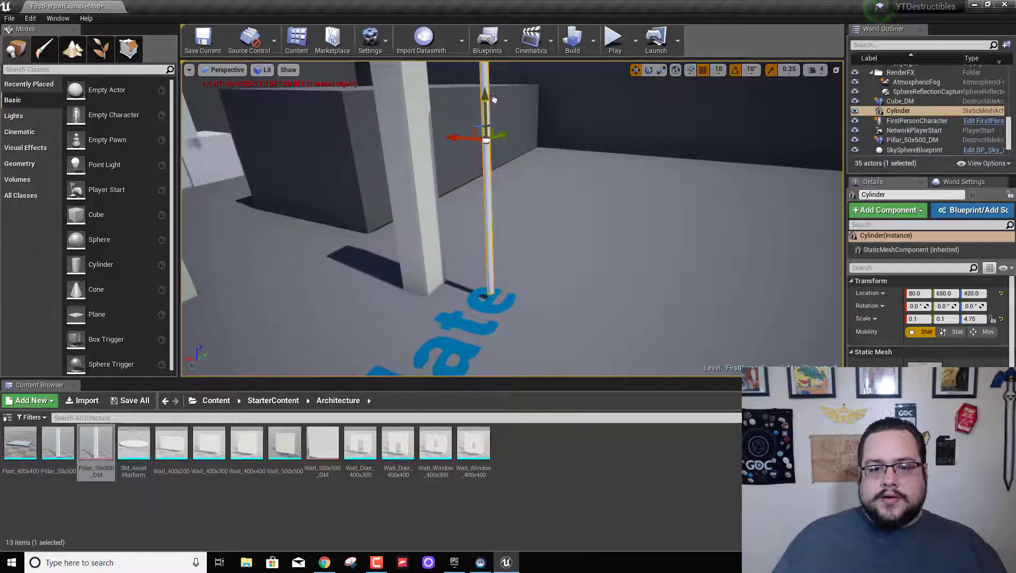
Move the cylinder inside one corner of the pillar, at X 190, Y 640, Z 410.
{"action": "right_click_drag", "start_coordinate": [516, 121], "coordinate": [489, 120]}
{"action": "left_click_drag", "start_coordinate": [530, 142], "coordinate": [390, 156]}
{"action": "right_click_drag", "start_coordinate": [390, 156], "coordinate": [476, 292]}
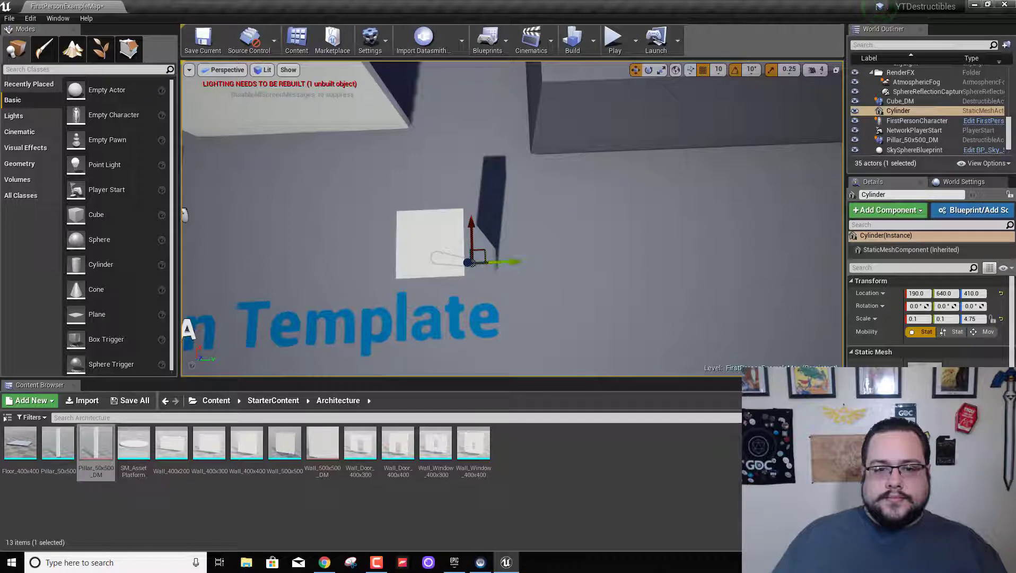
{"action": "mouse_move", "coordinate": [512, 219]}
{"action": "right_mouse_down"}
{"action": "mouse_move", "coordinate": [449, 219]}
{"action": "mouse_move", "coordinate": [509, 219]}
{"action": "right_mouse_up"}
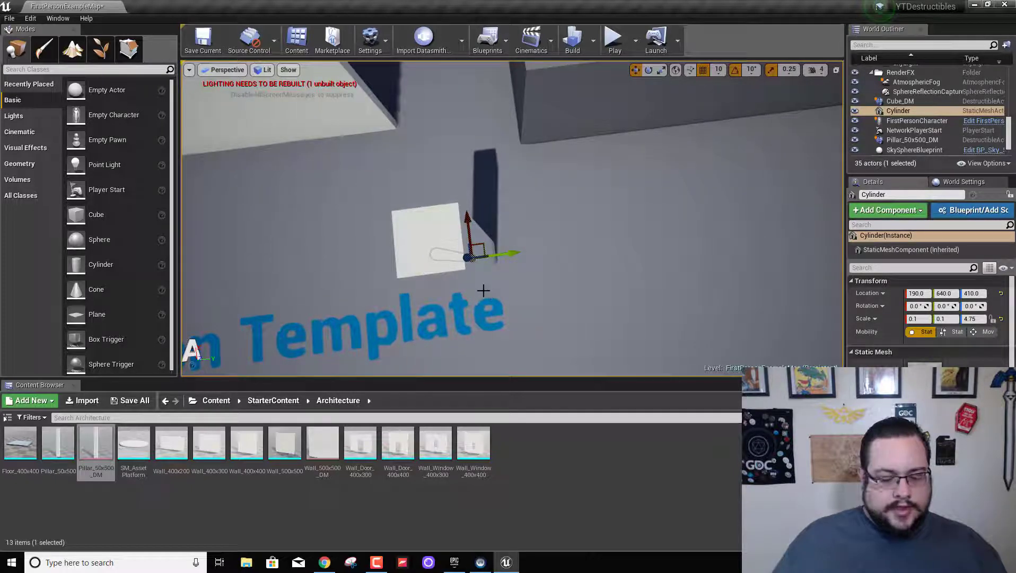
Duplicate the cylinder into the pillar's other three corners at X/Y 220/650, 220/620 and 190/620, keeping Z at 410.
{"action": "left_click_drag", "start_coordinate": [467, 226], "coordinate": [467, 223], "text": "alt"}
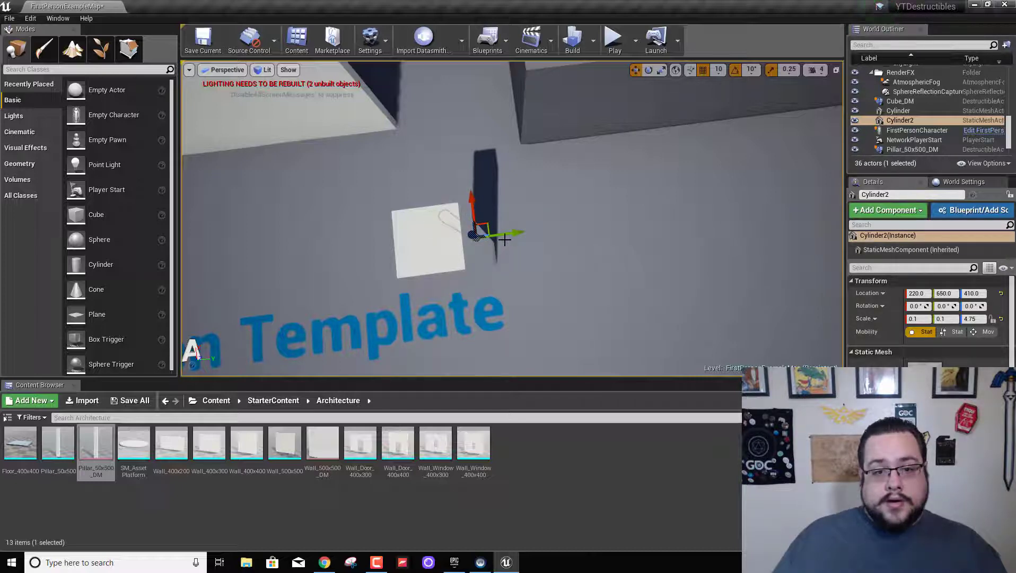
{"action": "key", "text": "ctrl+w"}
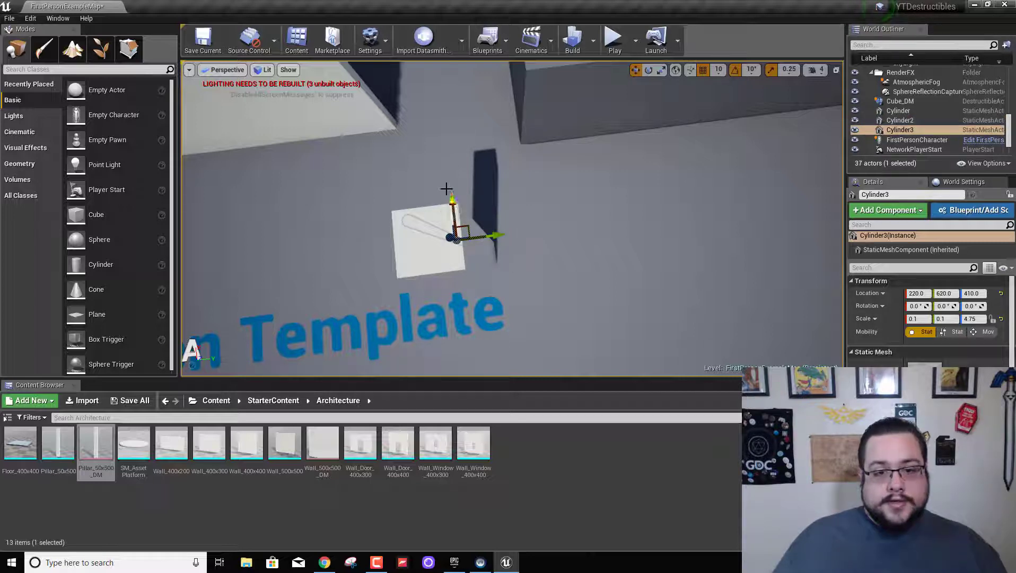
{"action": "left_click_drag", "start_coordinate": [446, 189], "coordinate": [450, 220], "text": "alt"}
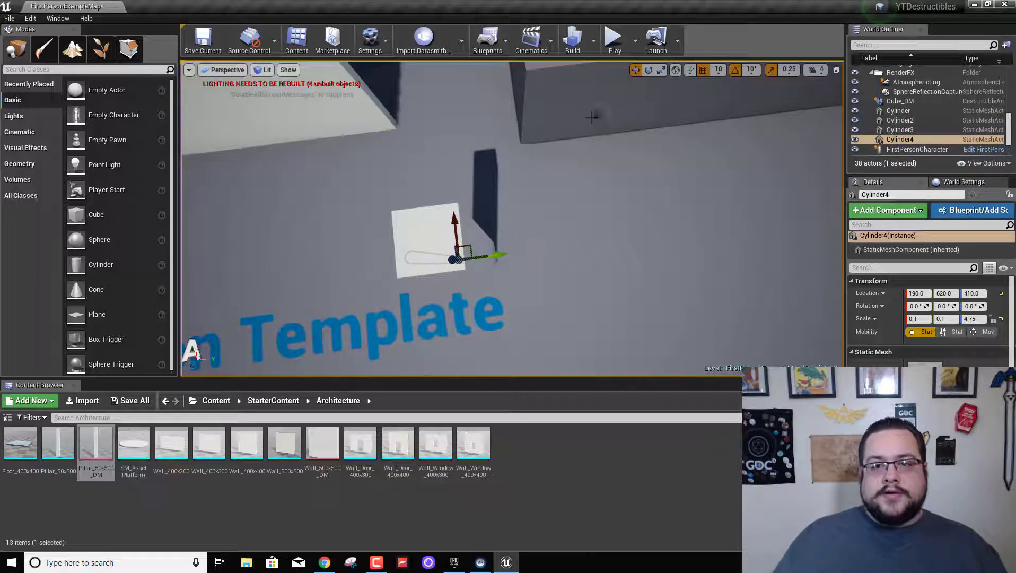
Play-test the level by shooting the destructible wall and the pillar with its inner cylinders, and end the play session.
{"action": "left_click", "coordinate": [605, 47]}
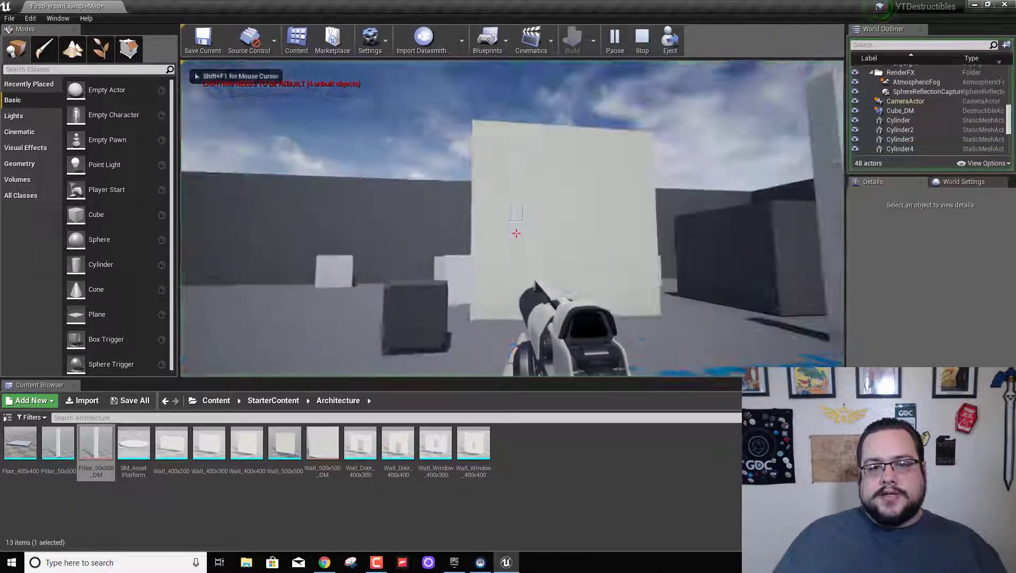
{"action": "left_click", "coordinate": [516, 234]}
{"action": "left_click", "coordinate": [516, 234]}
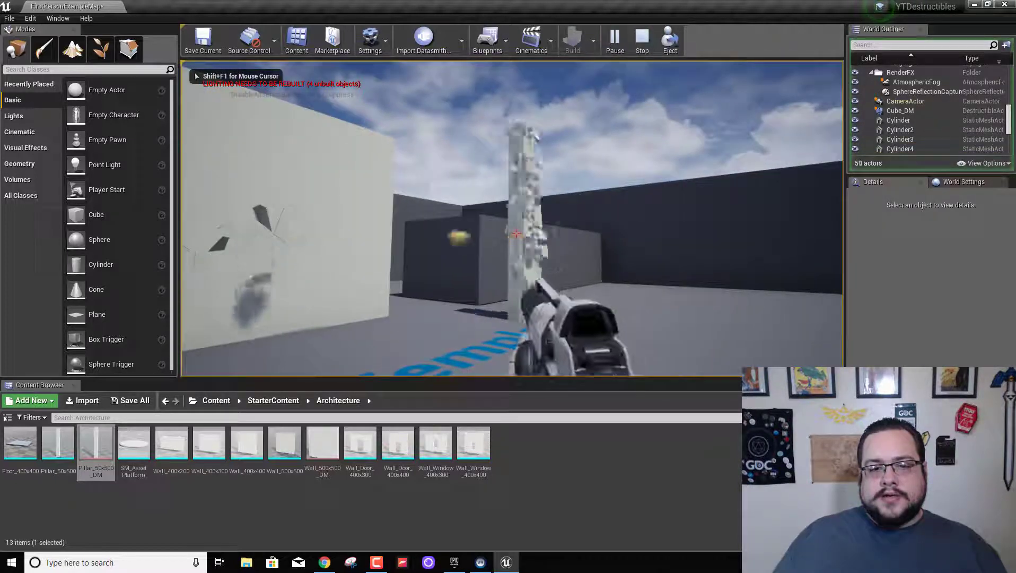
{"action": "key", "text": "w"}
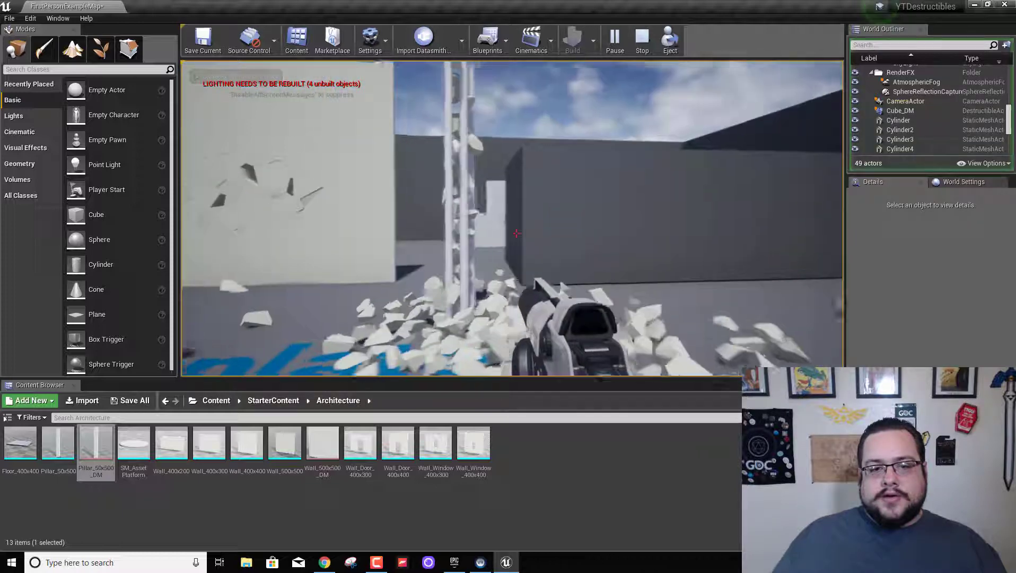
{"action": "key", "text": "a"}
{"action": "left_click", "coordinate": [515, 233]}
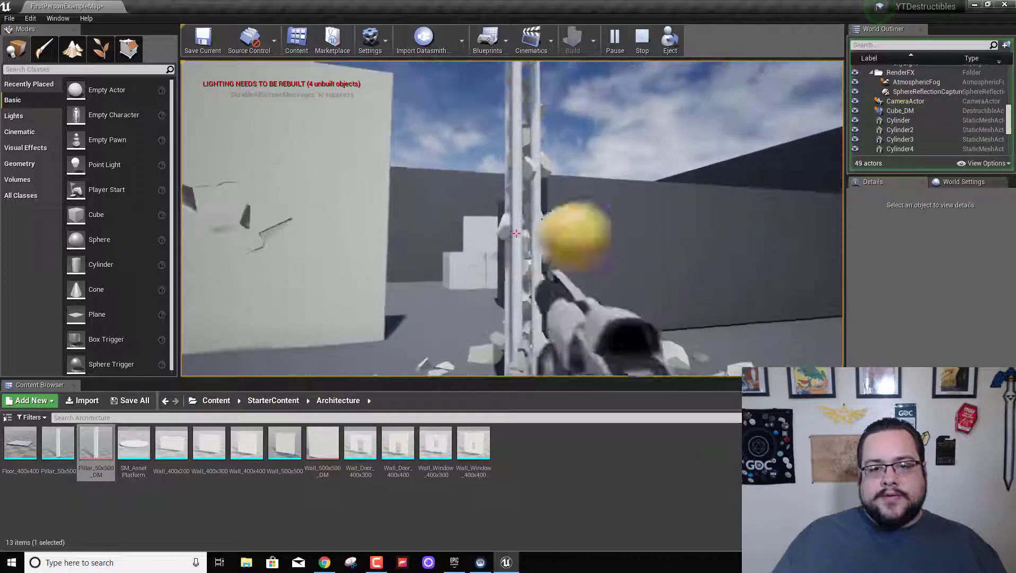
{"action": "left_click", "coordinate": [515, 233]}
{"action": "left_click", "coordinate": [515, 233]}
{"action": "left_click", "coordinate": [516, 233]}
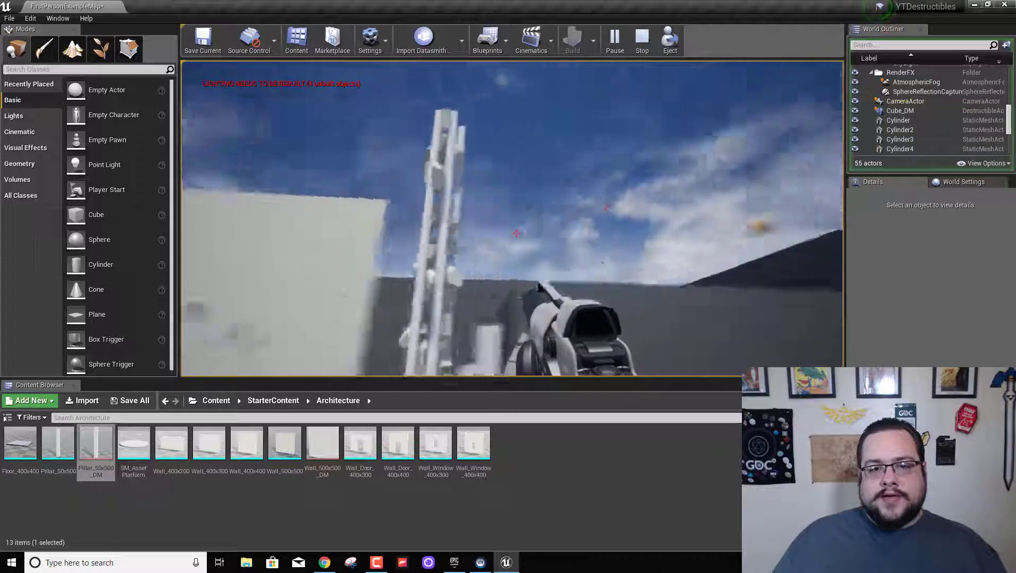
{"action": "key", "text": "d"}
{"action": "key", "text": "a"}
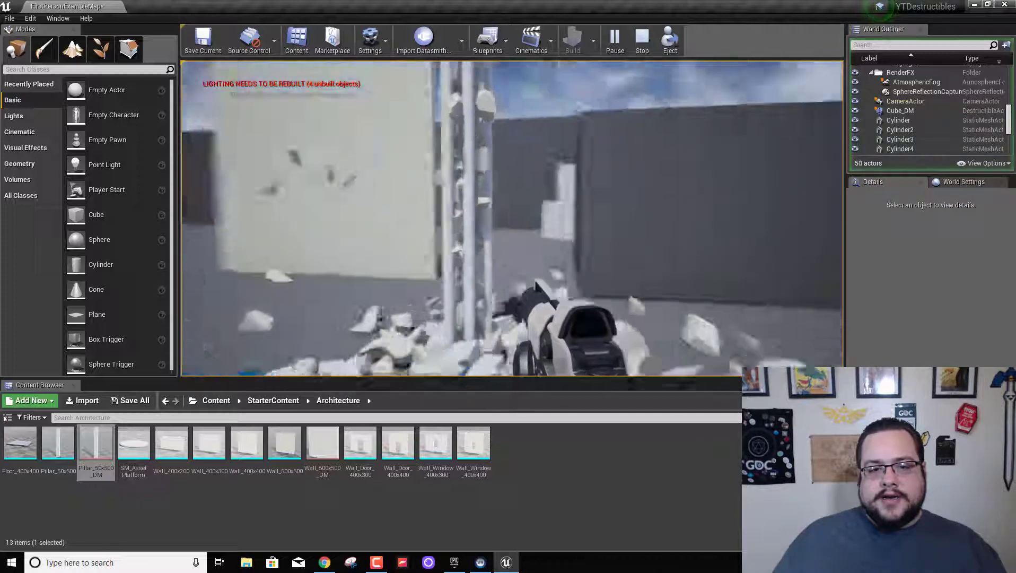
{"action": "key", "text": "Escape"}
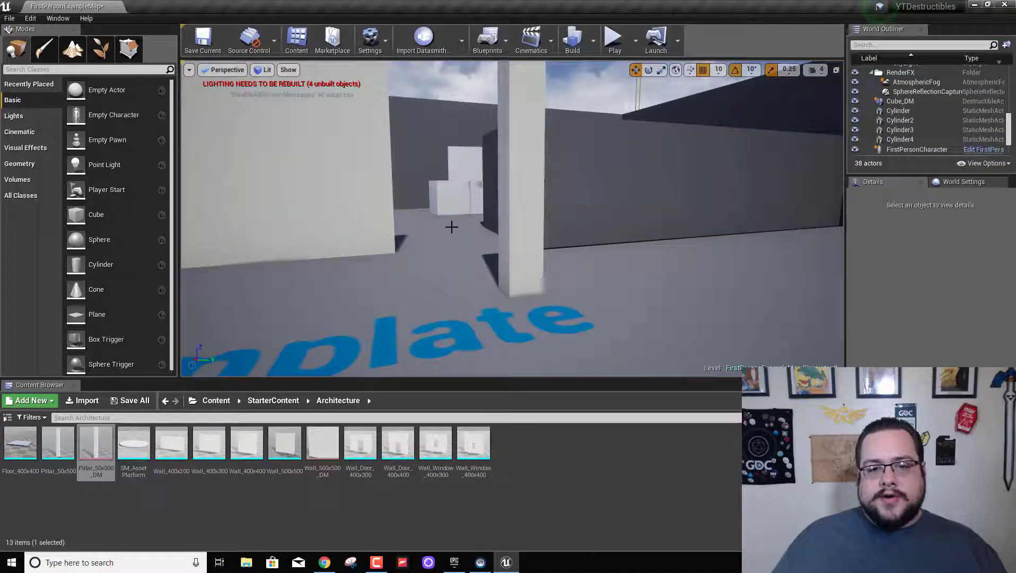
Open Pillar_50x500_DM, review its flags and hierarchy depth settings, save the asset and close its editor.
{"action": "double_click", "coordinate": [96, 446]}
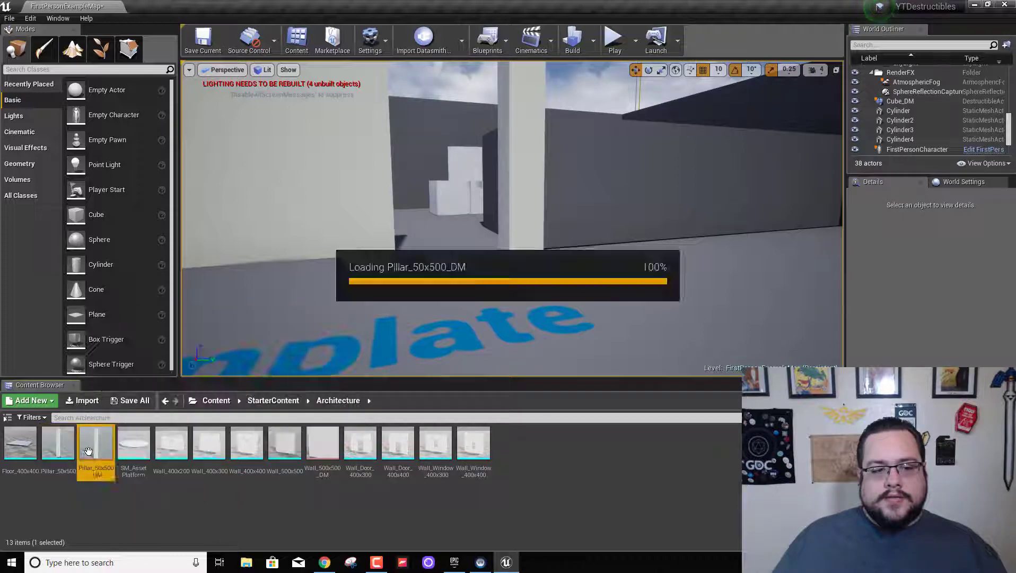
{"action": "scroll", "coordinate": [705, 383], "scroll_direction": "down", "scroll_amount": 3}
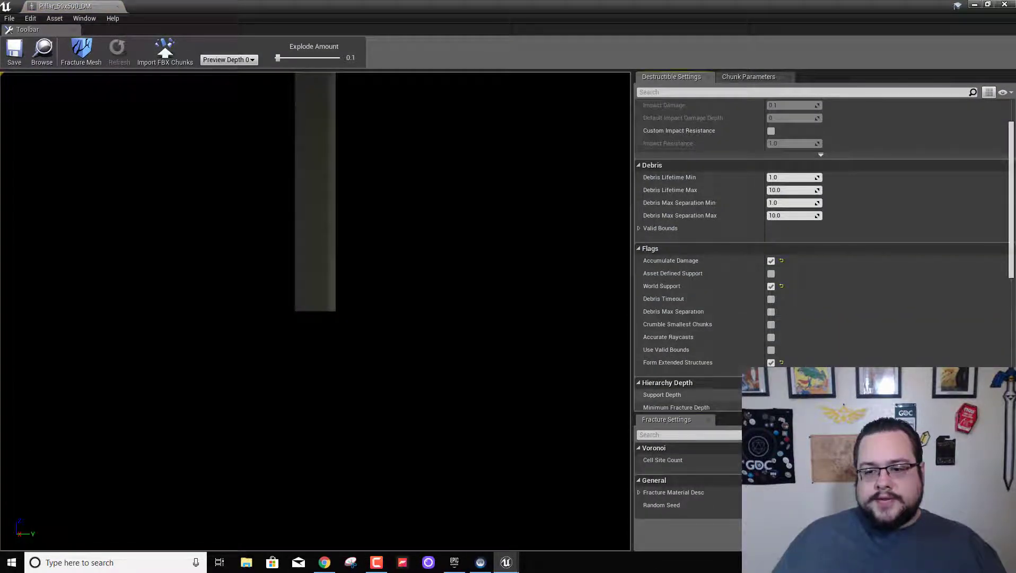
{"action": "scroll", "coordinate": [905, 357], "scroll_direction": "down", "scroll_amount": 4}
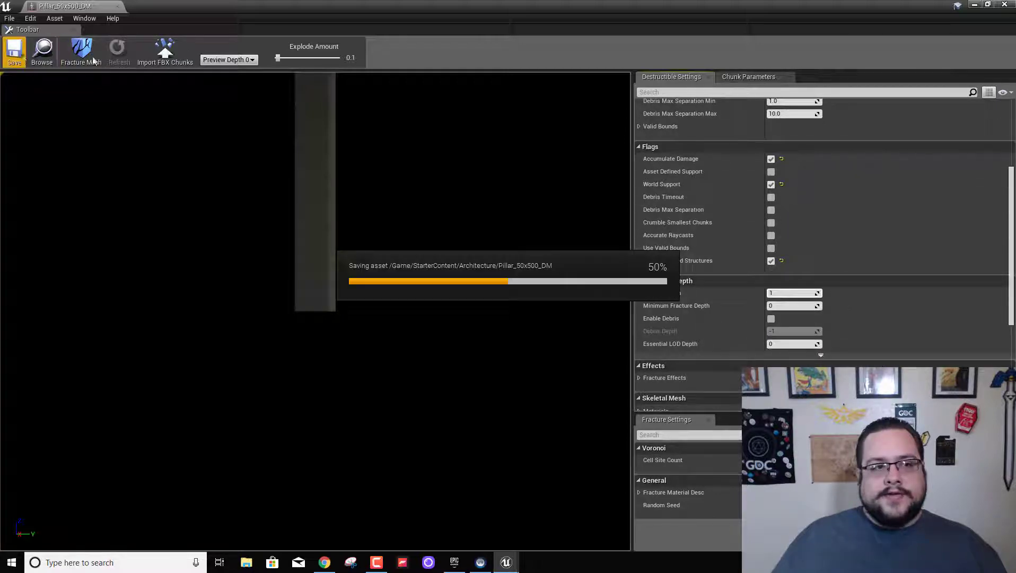
{"action": "left_click", "coordinate": [1007, 4]}
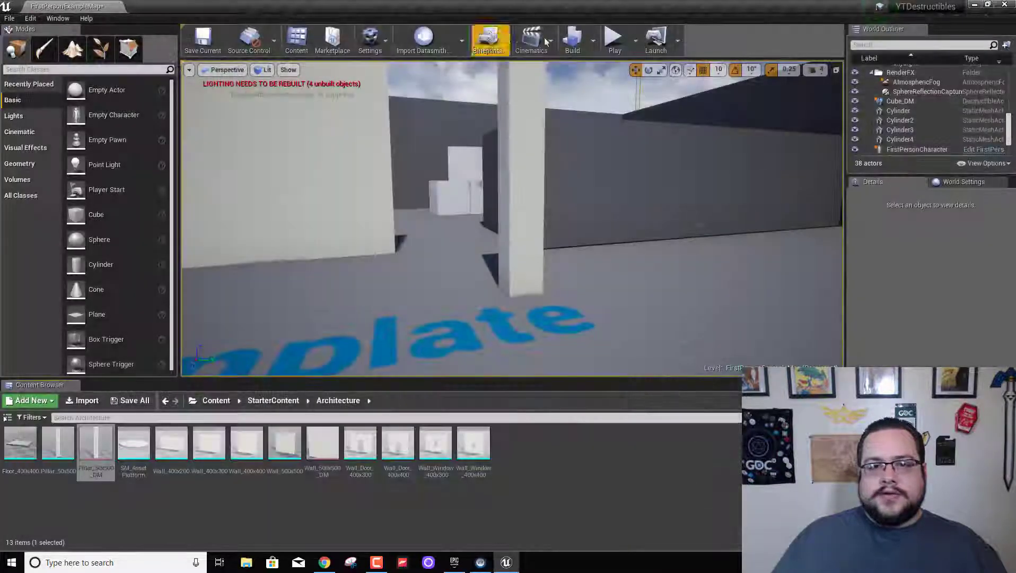
Play-test the level by repeatedly shooting the lower part of the pillar around its four inner cylinders.
{"action": "left_click", "coordinate": [615, 40]}
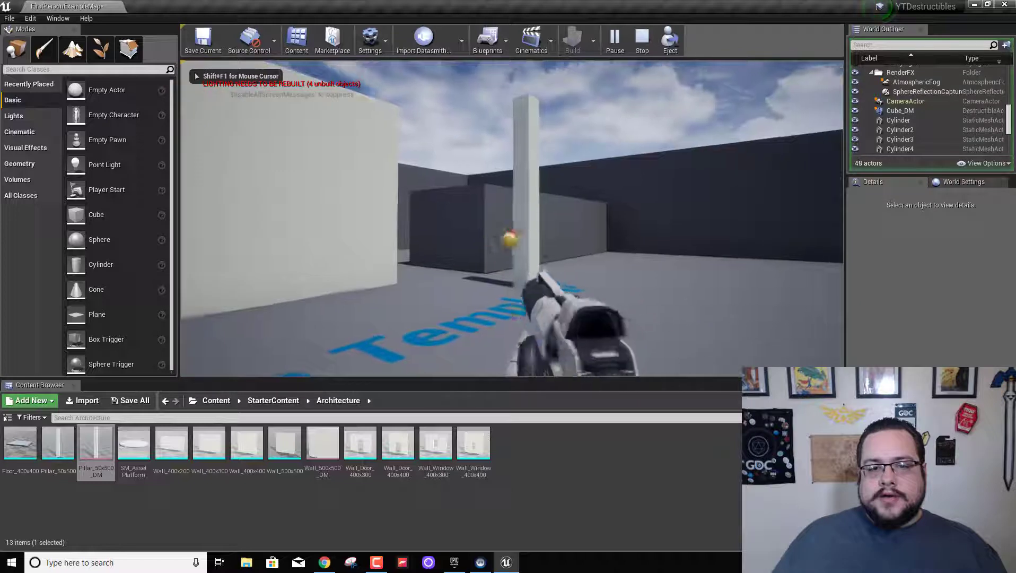
{"action": "key", "text": "w"}
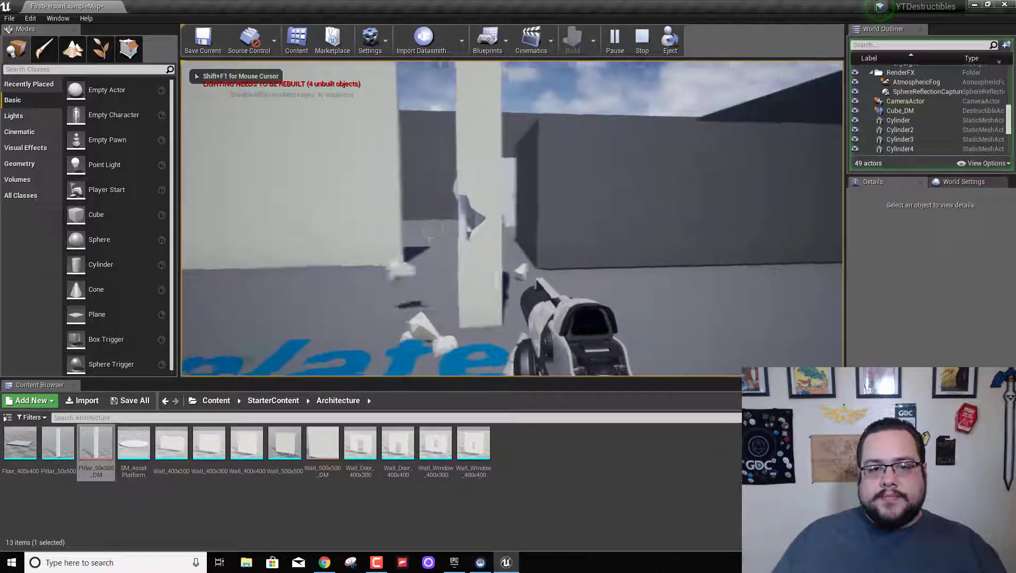
{"action": "left_click", "coordinate": [516, 233]}
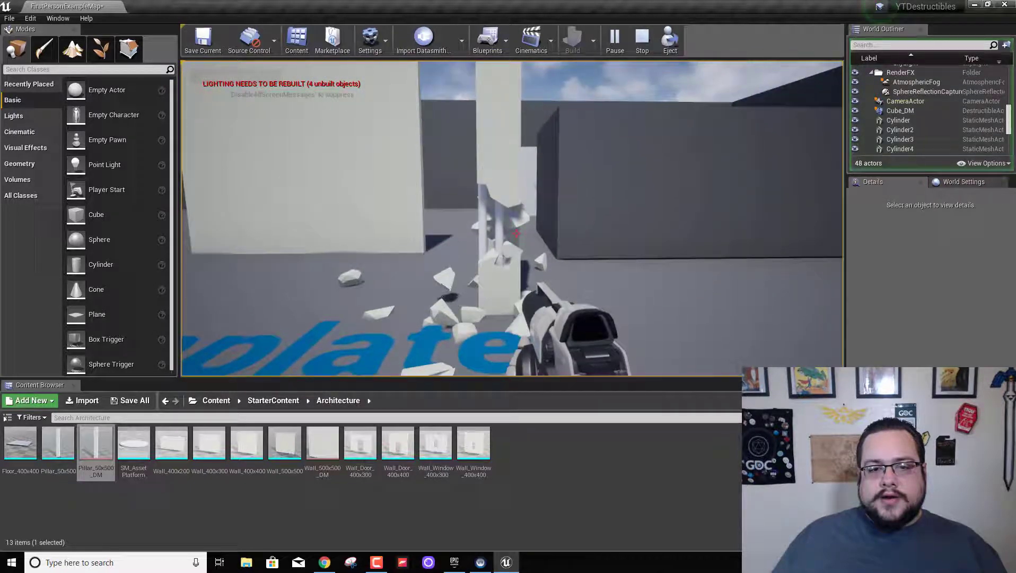
{"action": "left_click", "coordinate": [516, 233]}
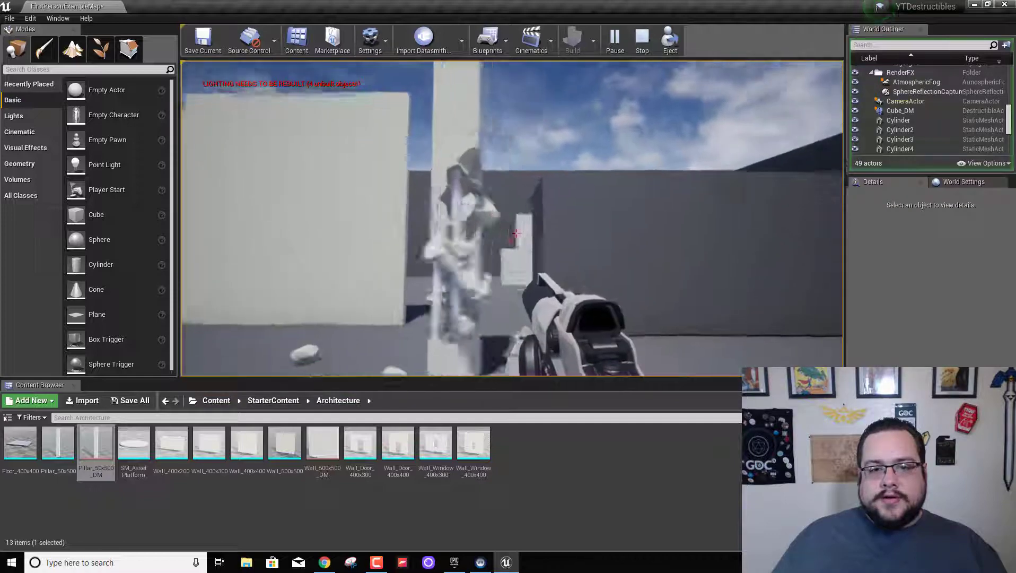
{"action": "left_click", "coordinate": [520, 232]}
{"action": "left_click", "coordinate": [520, 232]}
{"action": "left_click", "coordinate": [520, 232]}
{"action": "key", "text": "a"}
{"action": "left_click", "coordinate": [520, 232]}
{"action": "left_click", "coordinate": [520, 232]}
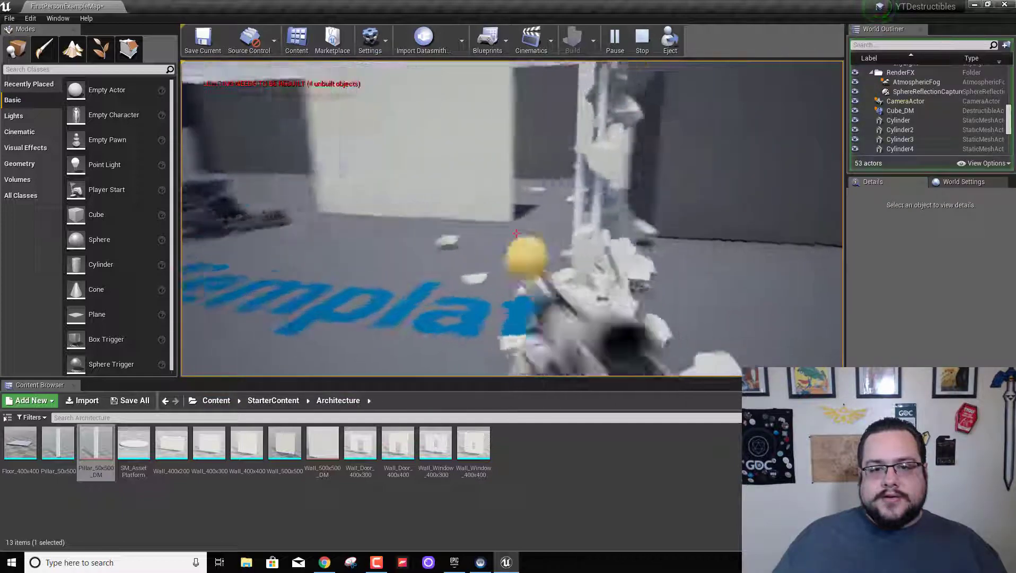
{"action": "left_click", "coordinate": [519, 232]}
{"action": "left_click", "coordinate": [520, 232]}
{"action": "left_click", "coordinate": [520, 234]}
{"action": "left_click", "coordinate": [520, 233]}
{"action": "key", "text": "w"}
{"action": "left_click", "coordinate": [520, 234]}
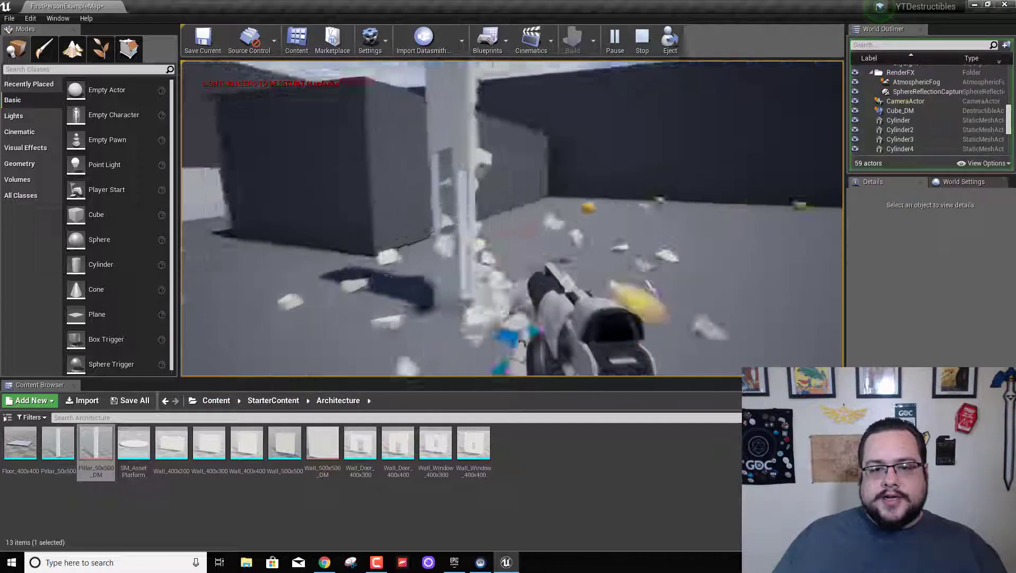
{"action": "left_click", "coordinate": [517, 233]}
Back away from the pillar, shoot its upper section to test the break there, and end the play session.
{"action": "key", "text": "s"}
{"action": "key", "text": "a"}
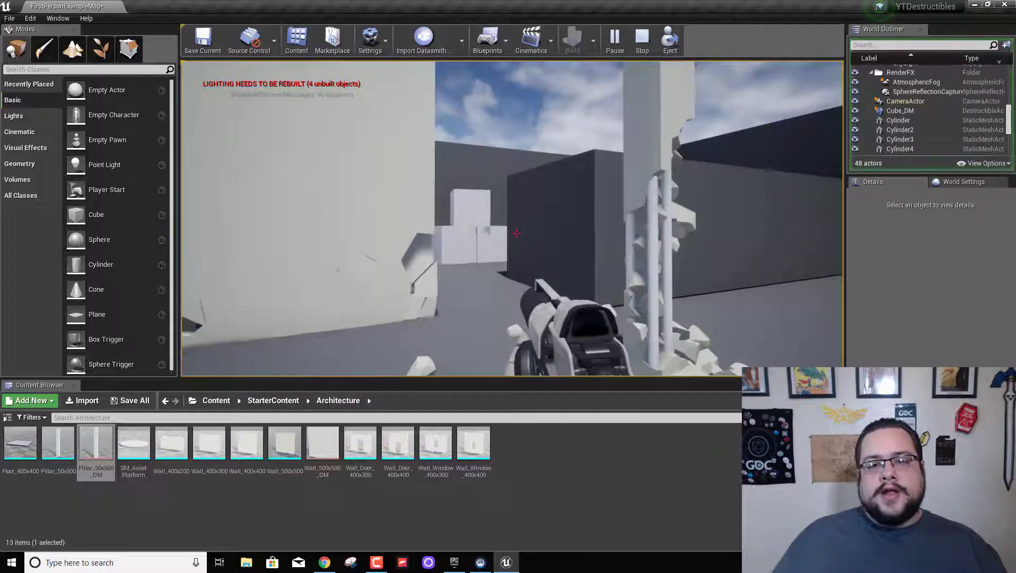
{"action": "left_click", "coordinate": [516, 234]}
{"action": "key", "text": "d"}
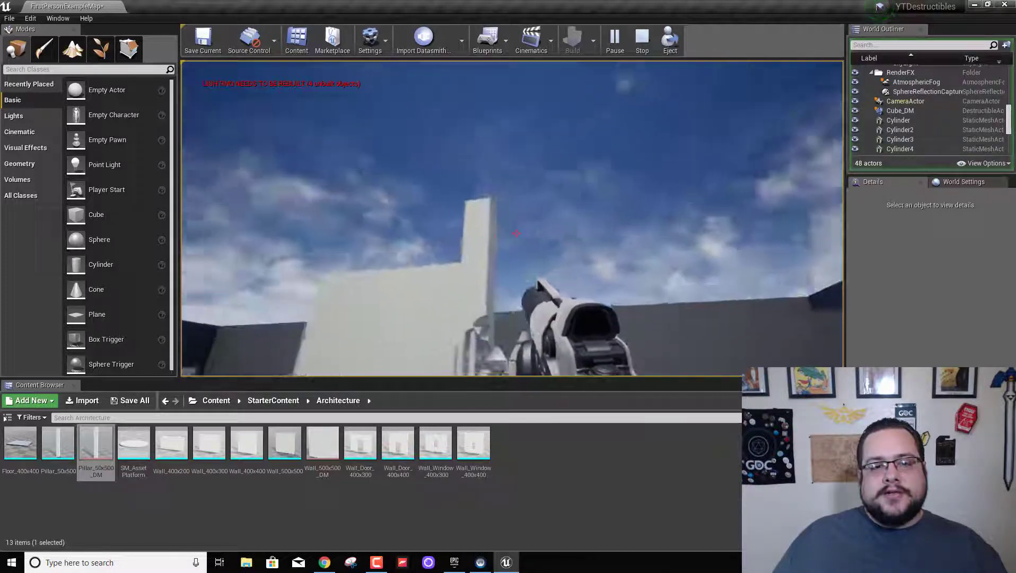
{"action": "left_click", "coordinate": [515, 233]}
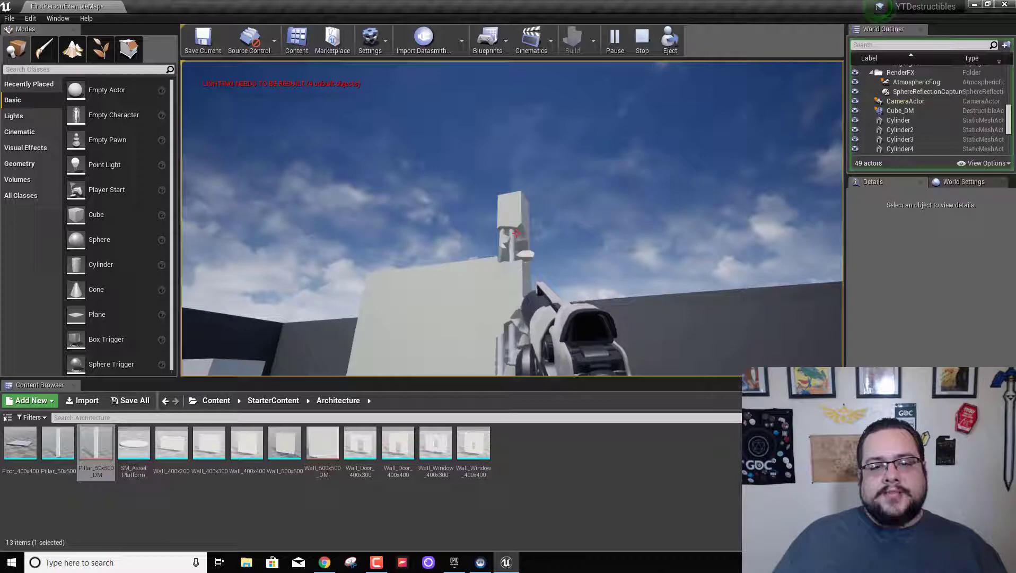
{"action": "key", "text": "Escape"}
Shift Pillar_50x500_DM aside, delete the inner cylinders Cylinder and Cylinder4, and return the pillar to Y 640.
{"action": "left_click", "coordinate": [518, 242]}
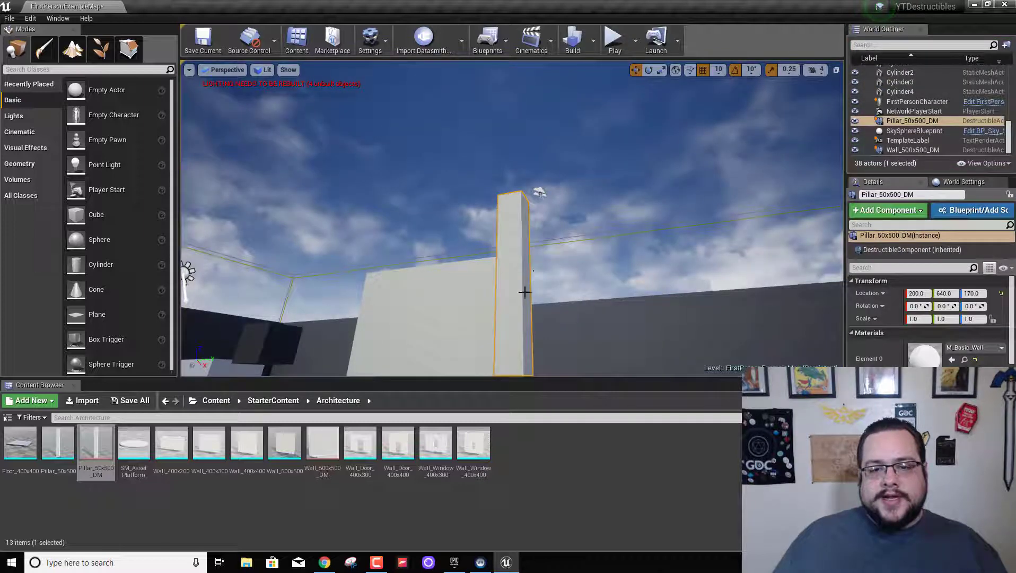
{"action": "right_click_drag", "start_coordinate": [524, 290], "coordinate": [575, 371]}
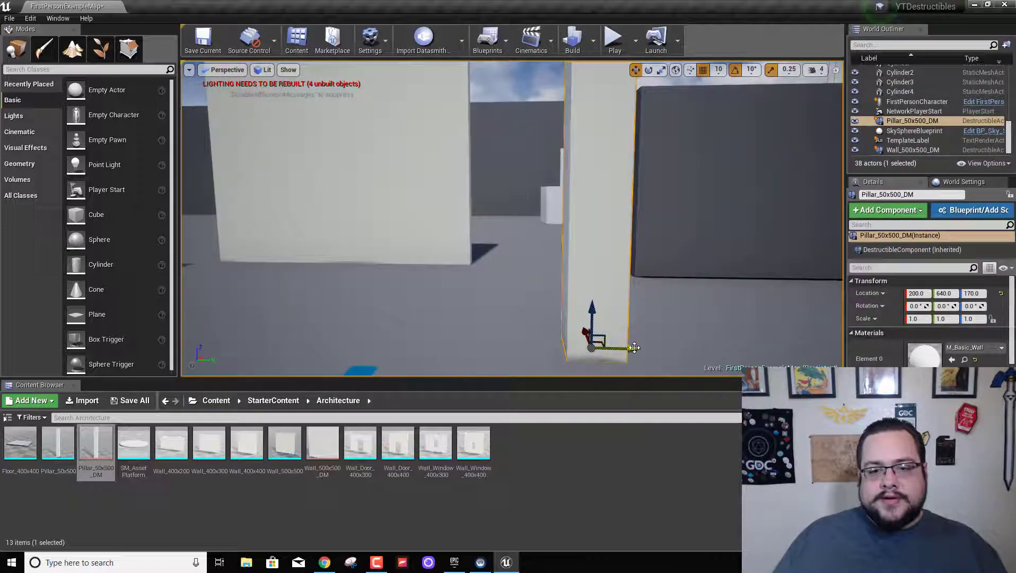
{"action": "left_click_drag", "start_coordinate": [635, 347], "coordinate": [691, 350]}
{"action": "left_click", "coordinate": [607, 331]}
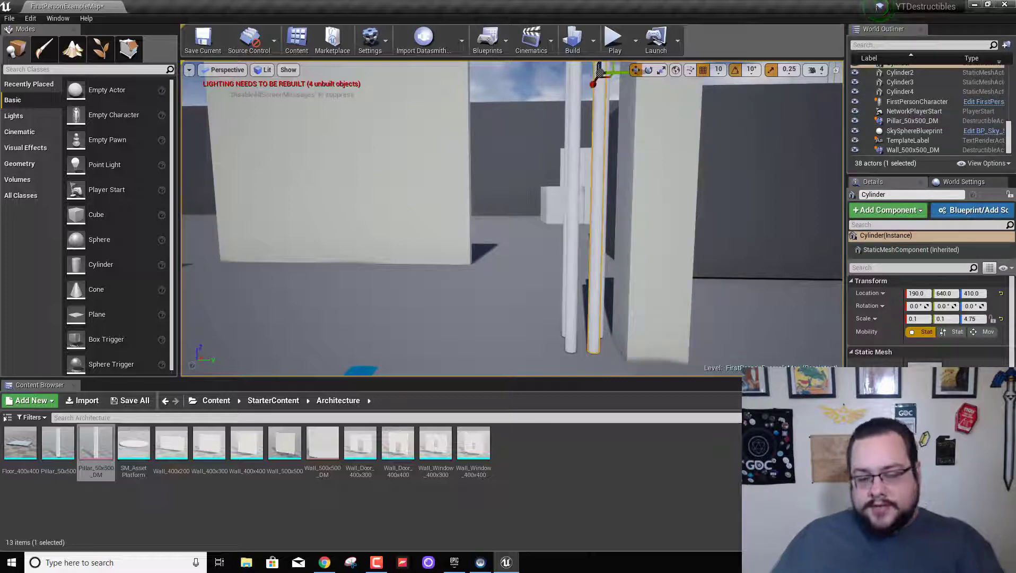
{"action": "key", "text": "Delete"}
{"action": "left_click", "coordinate": [595, 334]}
{"action": "key", "text": "Delete"}
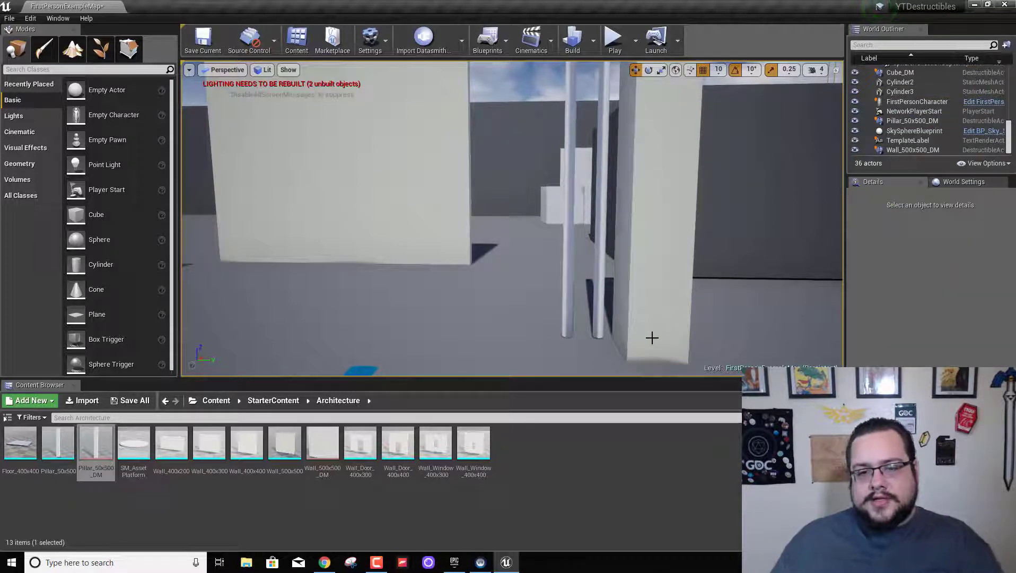
{"action": "left_click", "coordinate": [652, 337]}
{"action": "left_click_drag", "start_coordinate": [692, 348], "coordinate": [635, 351]}
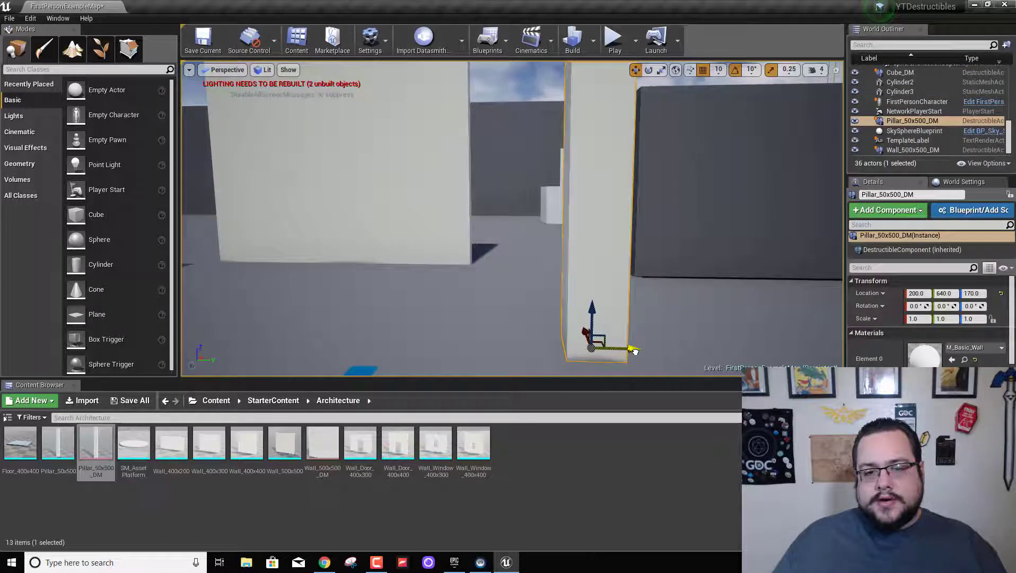
Play-test the pillar with its two remaining cylinders by shooting its lower and upper sections, and end the play session.
{"action": "left_click", "coordinate": [613, 39]}
{"action": "left_click", "coordinate": [512, 218]}
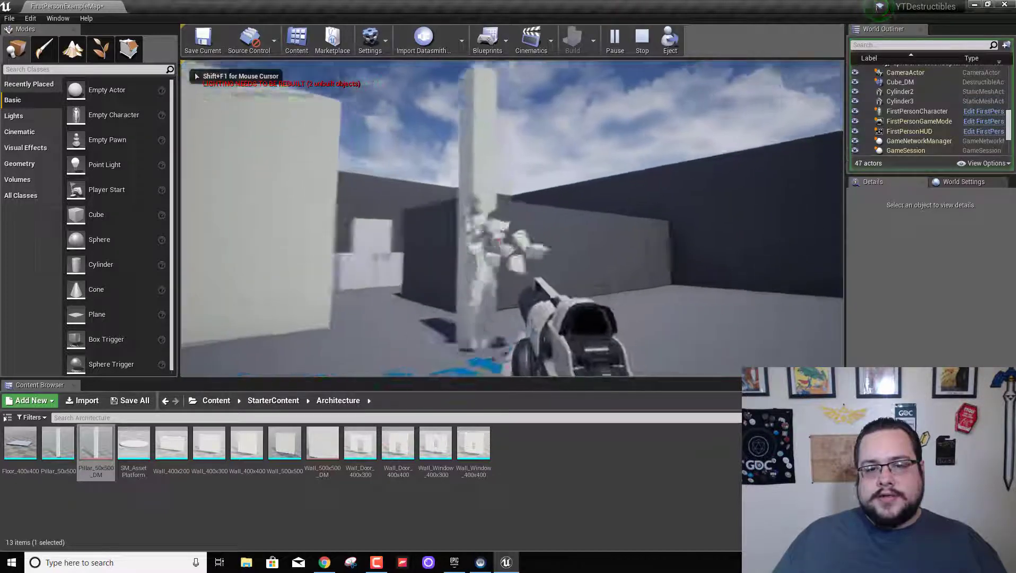
{"action": "key", "text": "d"}
{"action": "key", "text": "a"}
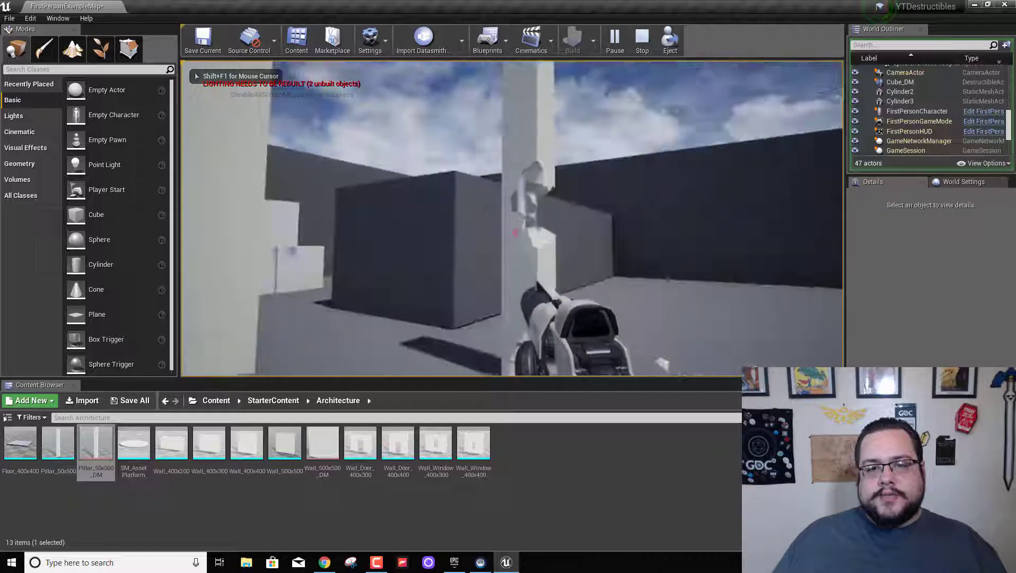
{"action": "left_click", "coordinate": [515, 232]}
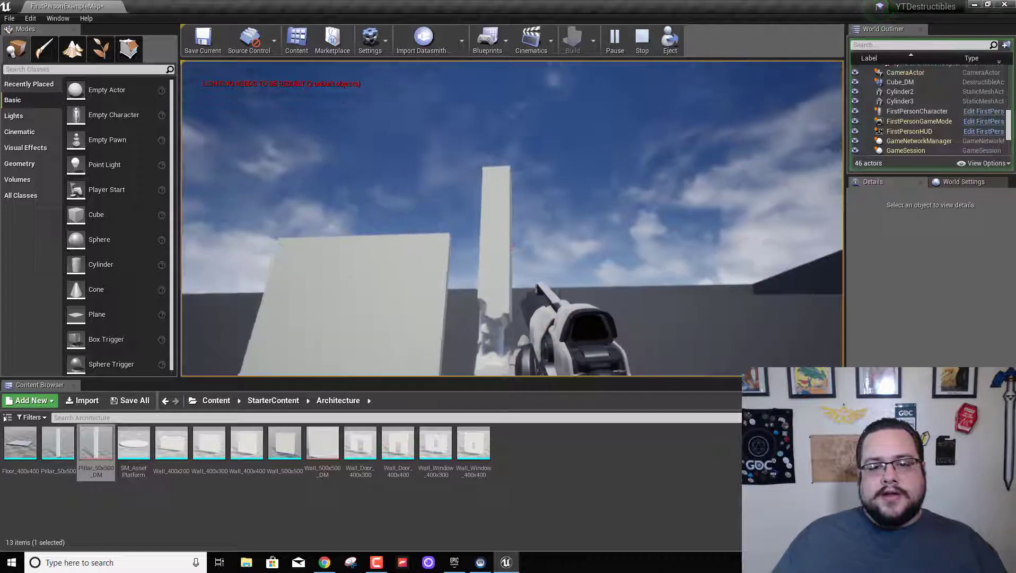
{"action": "left_click", "coordinate": [516, 232]}
{"action": "key", "text": "a"}
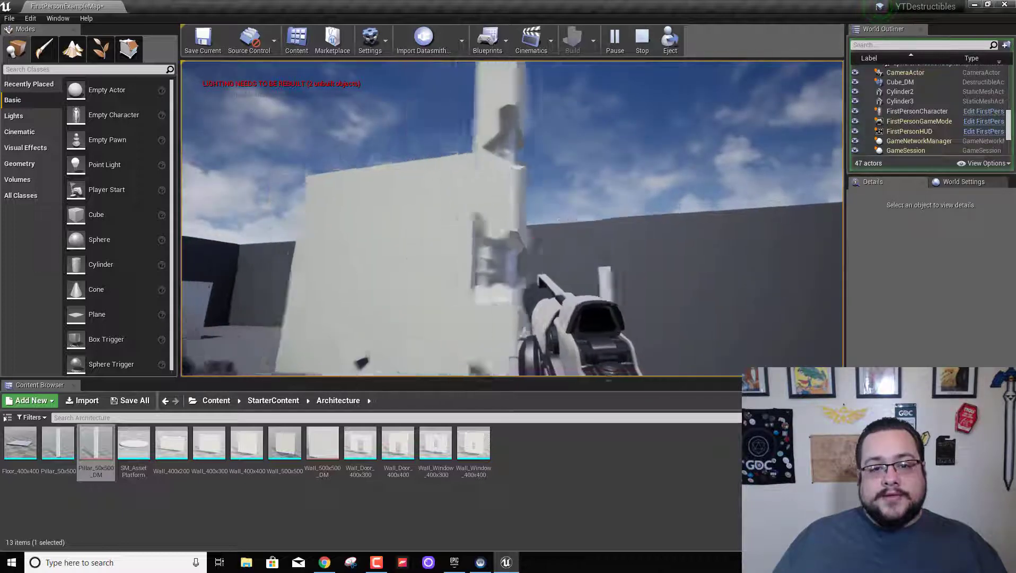
{"action": "key", "text": "Escape"}
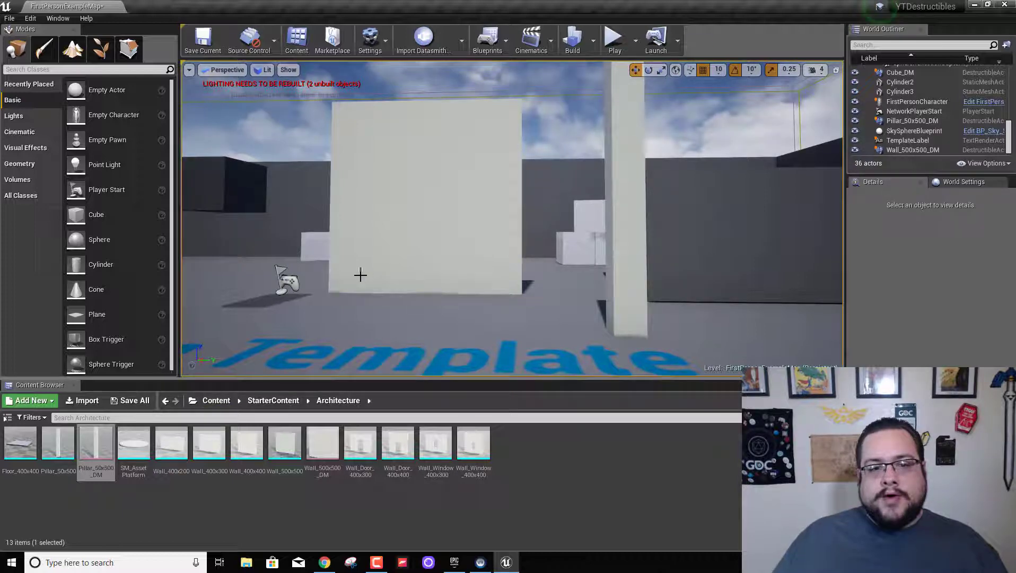
Assign the P_Fire particle system to Fracture Effects element 1 of Wall_500x500_DM and close its editor.
{"action": "left_click", "coordinate": [419, 209]}
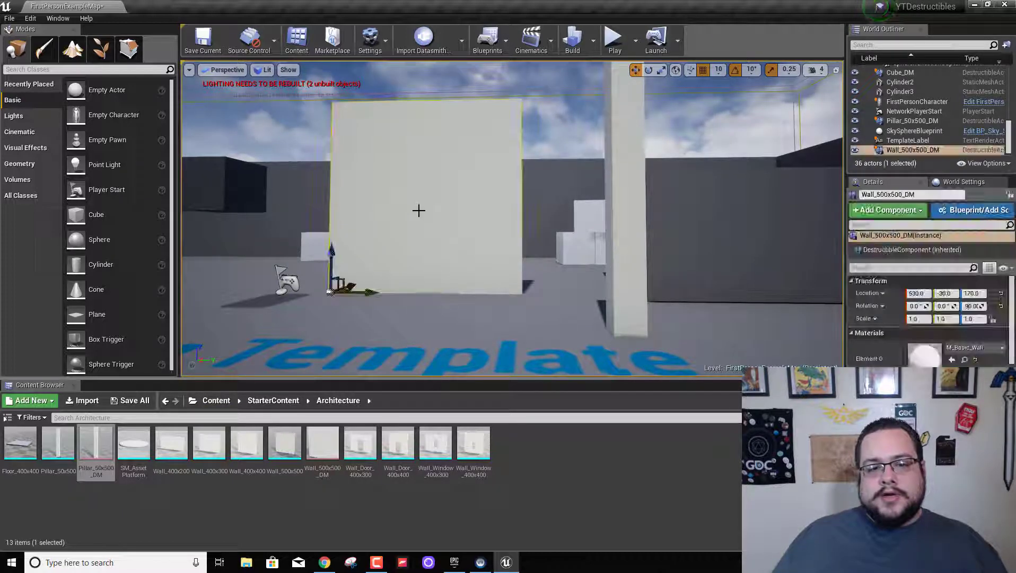
{"action": "double_click", "coordinate": [323, 448]}
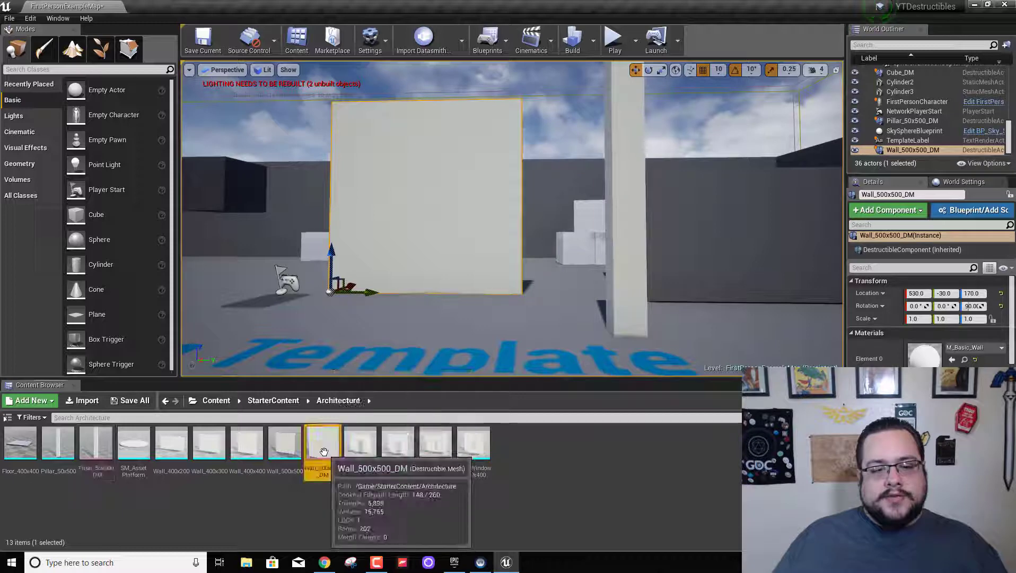
{"action": "scroll", "coordinate": [677, 298], "scroll_direction": "down", "scroll_amount": 8}
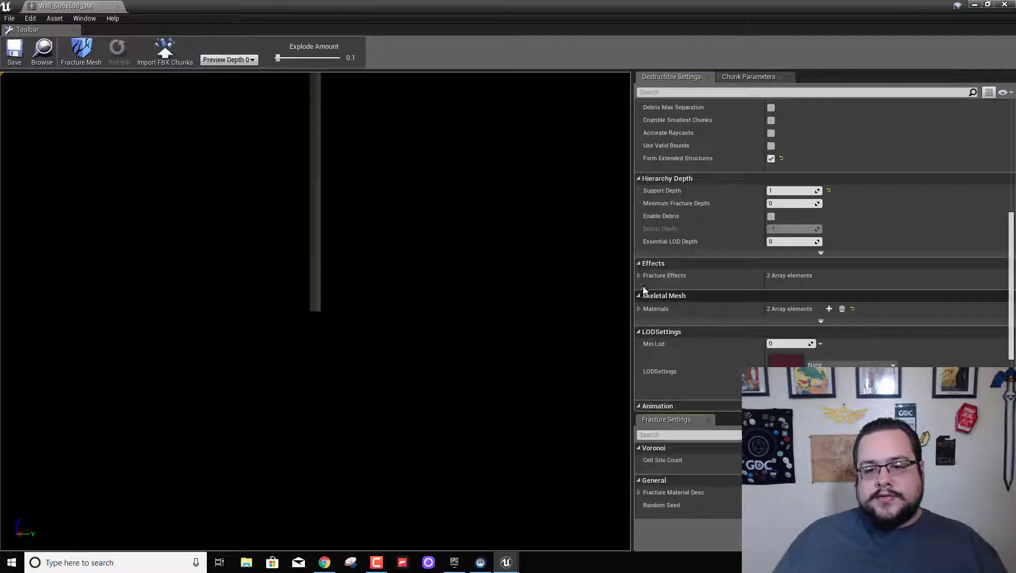
{"action": "left_click", "coordinate": [638, 275]}
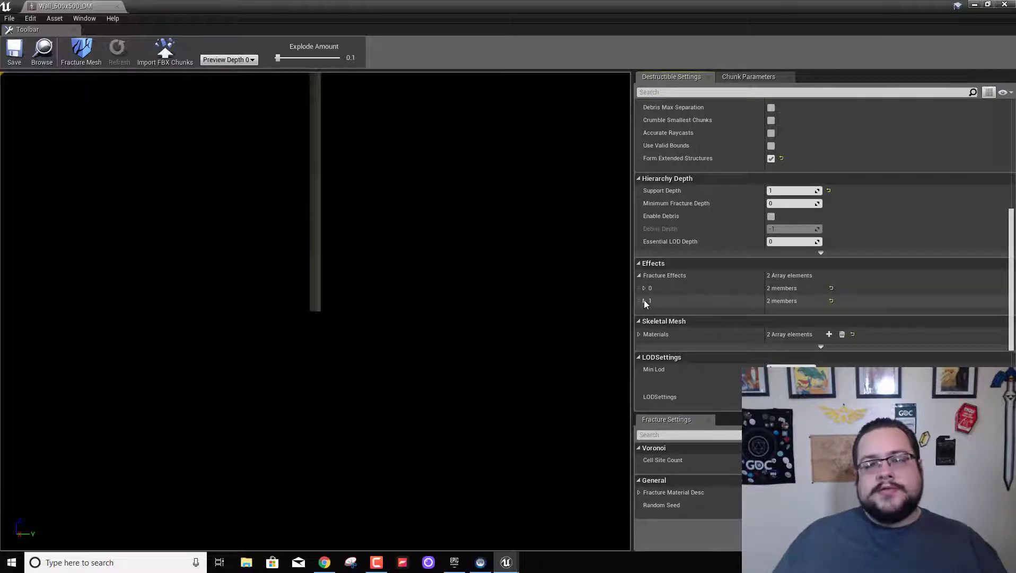
{"action": "left_click", "coordinate": [644, 301]}
{"action": "scroll", "coordinate": [748, 321], "scroll_direction": "down", "scroll_amount": 1}
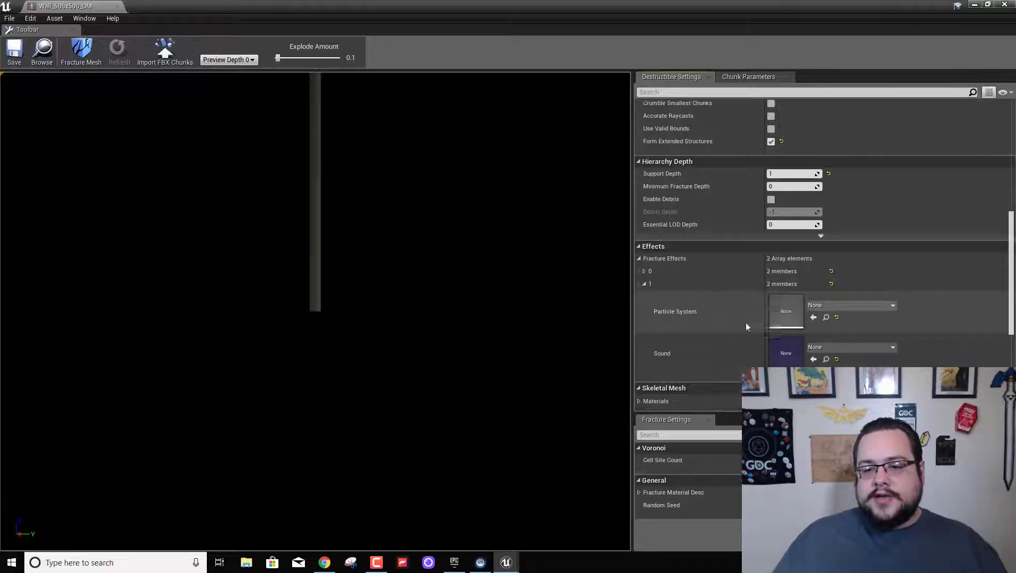
{"action": "left_click", "coordinate": [840, 306]}
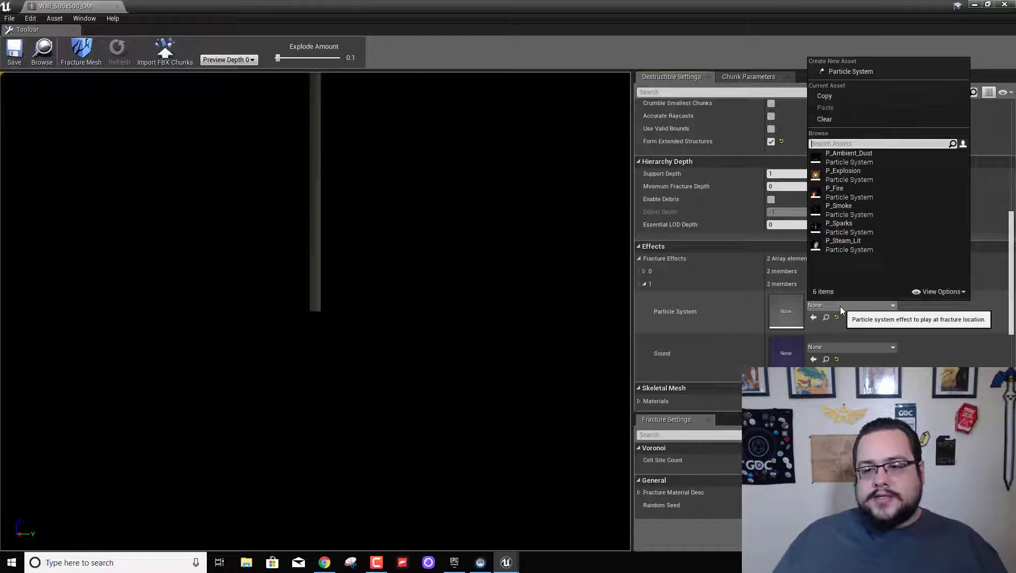
{"action": "left_click", "coordinate": [853, 193]}
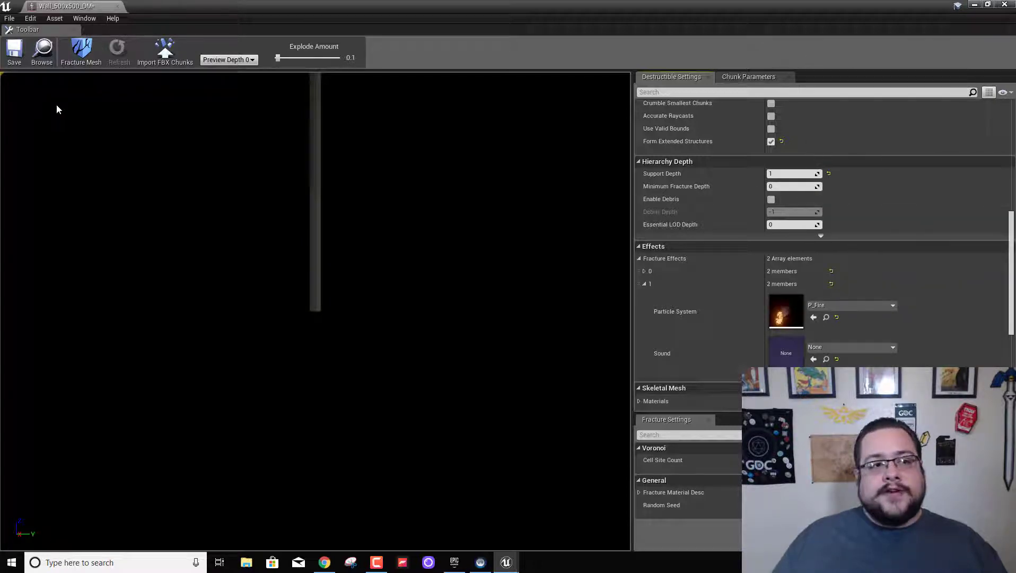
{"action": "left_click", "coordinate": [1004, 5]}
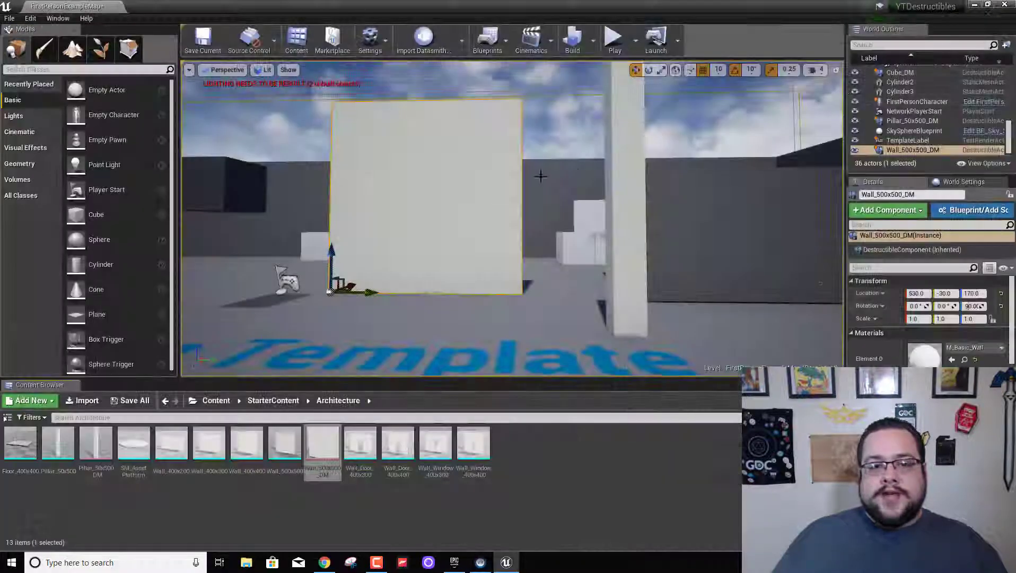
Start a play session and shoot the middle of the wall repeatedly to test its fire fracture effect.
{"action": "left_click", "coordinate": [613, 38]}
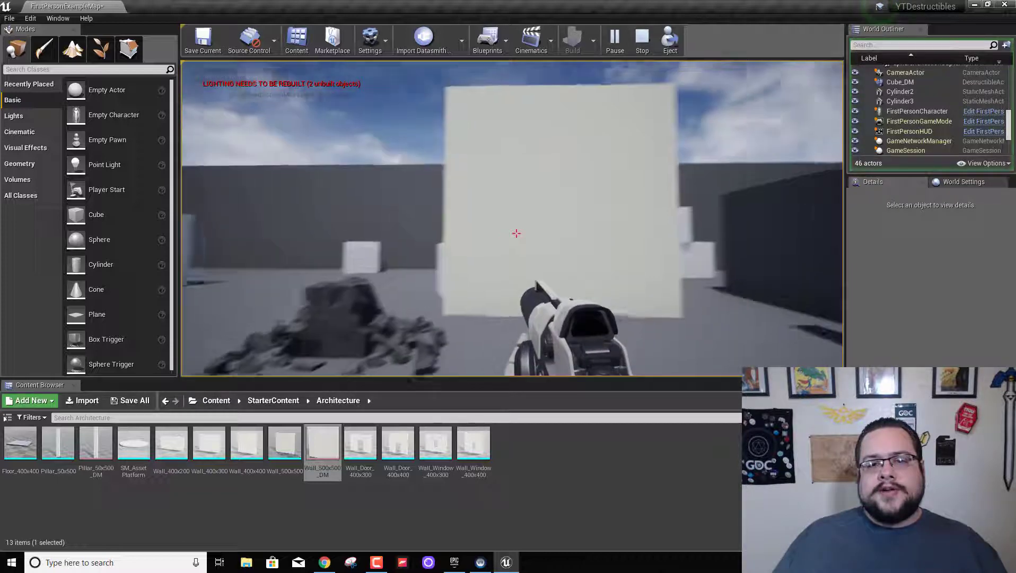
{"action": "left_click", "coordinate": [516, 233]}
{"action": "left_click", "coordinate": [516, 233]}
{"action": "left_click", "coordinate": [516, 233]}
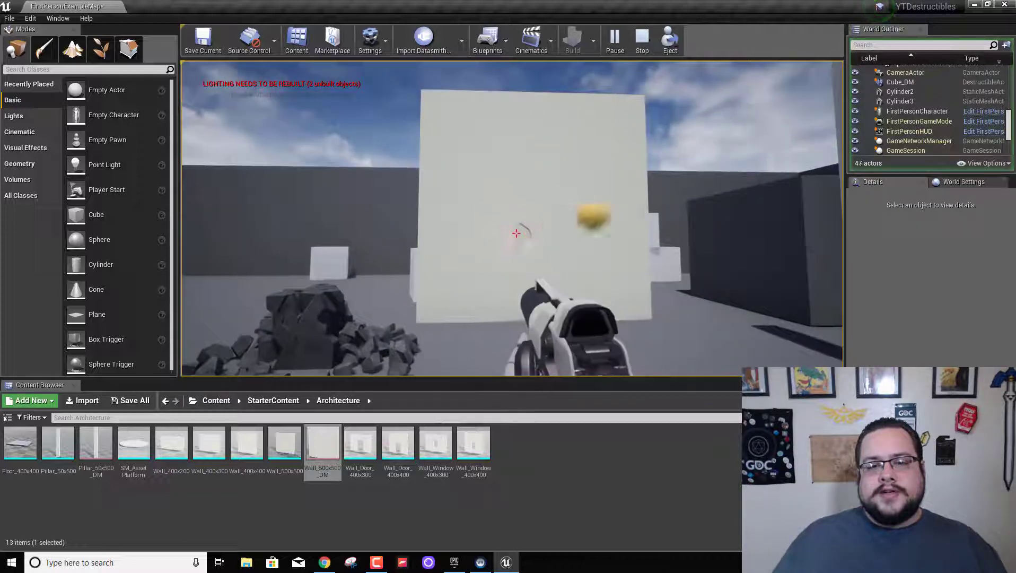
{"action": "left_click", "coordinate": [516, 233]}
{"action": "left_click", "coordinate": [516, 233]}
{"action": "left_click", "coordinate": [516, 233]}
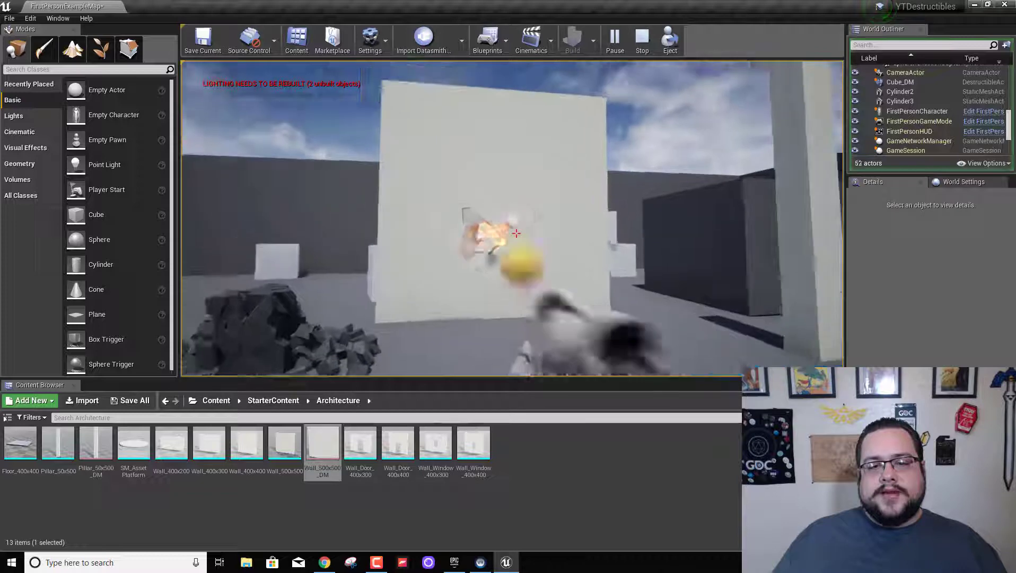
{"action": "left_click", "coordinate": [516, 233]}
{"action": "key", "text": "d"}
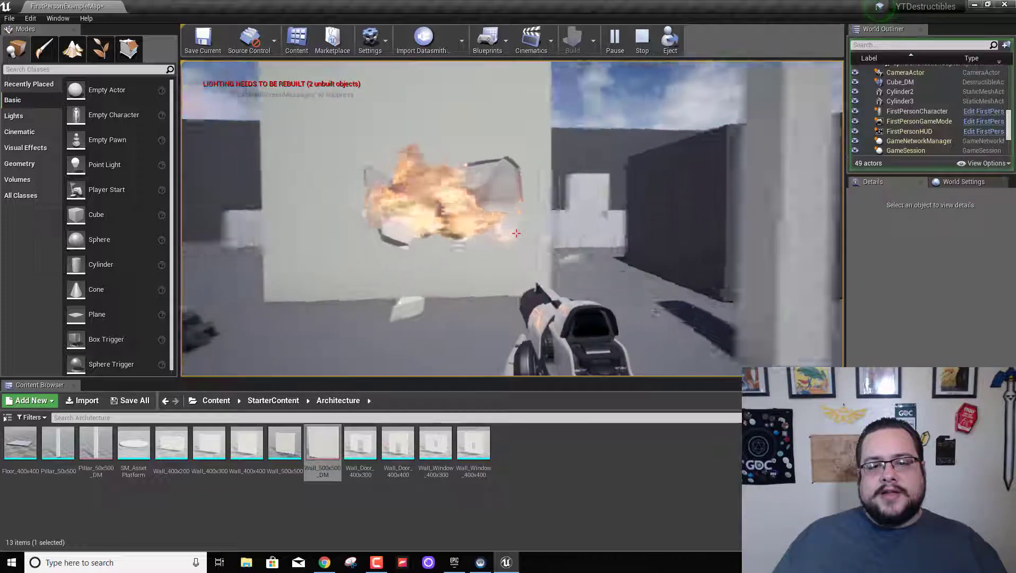
Shoot the remaining sides and upper section of the burning wall from different angles, and end the play session.
{"action": "left_click", "coordinate": [516, 233]}
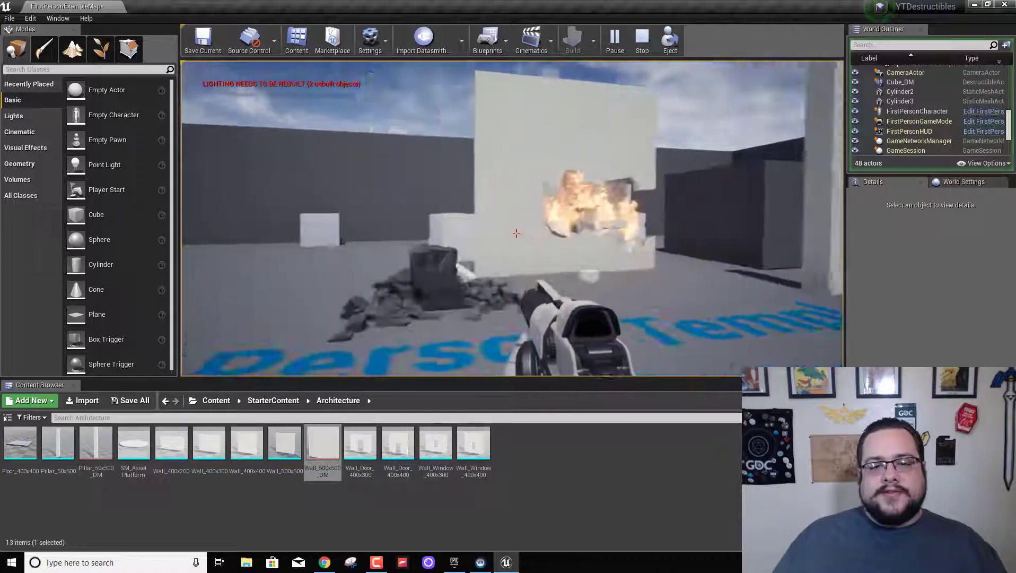
{"action": "left_click", "coordinate": [516, 234]}
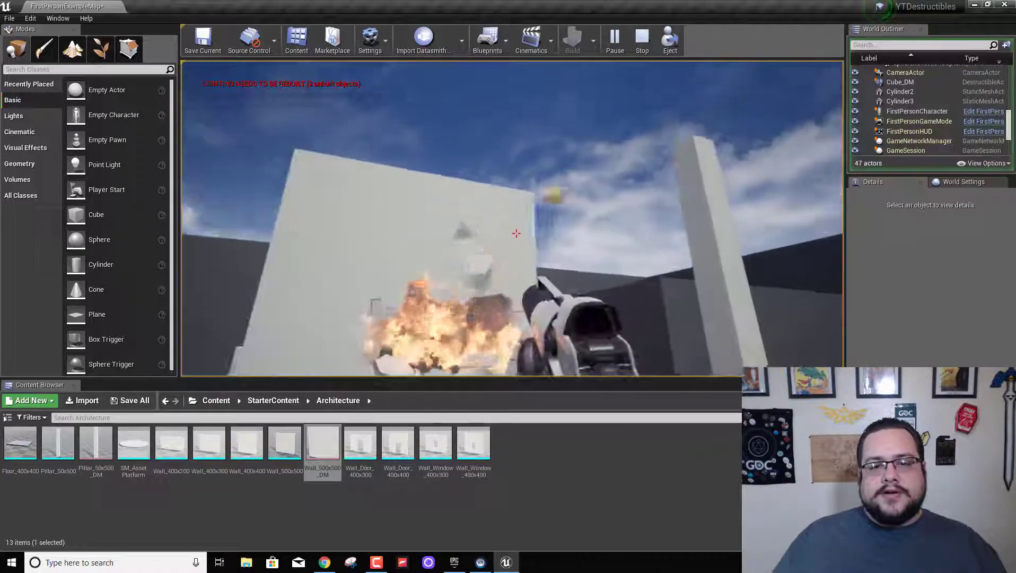
{"action": "left_click", "coordinate": [516, 233]}
{"action": "left_click", "coordinate": [516, 234]}
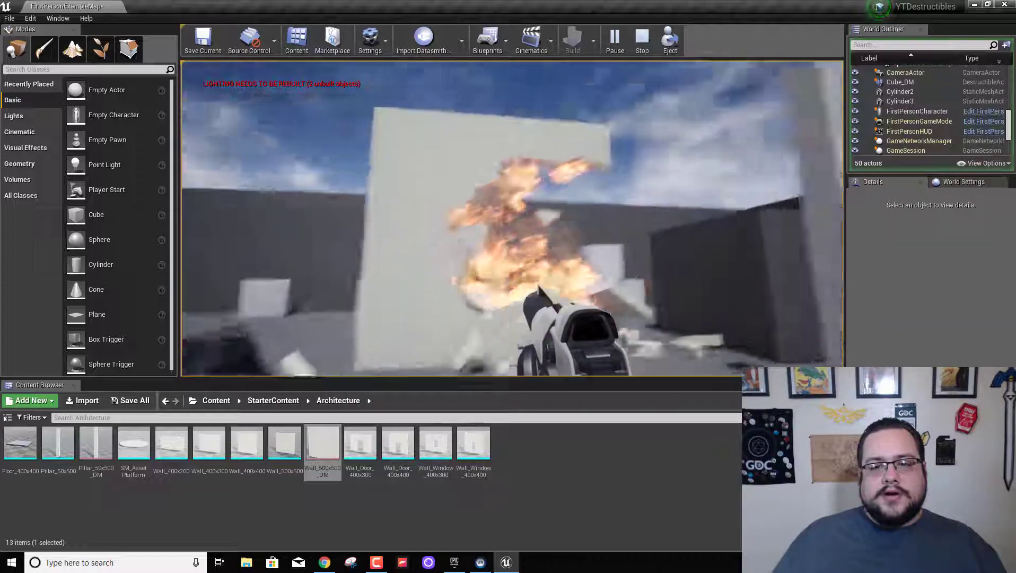
{"action": "left_click", "coordinate": [516, 233]}
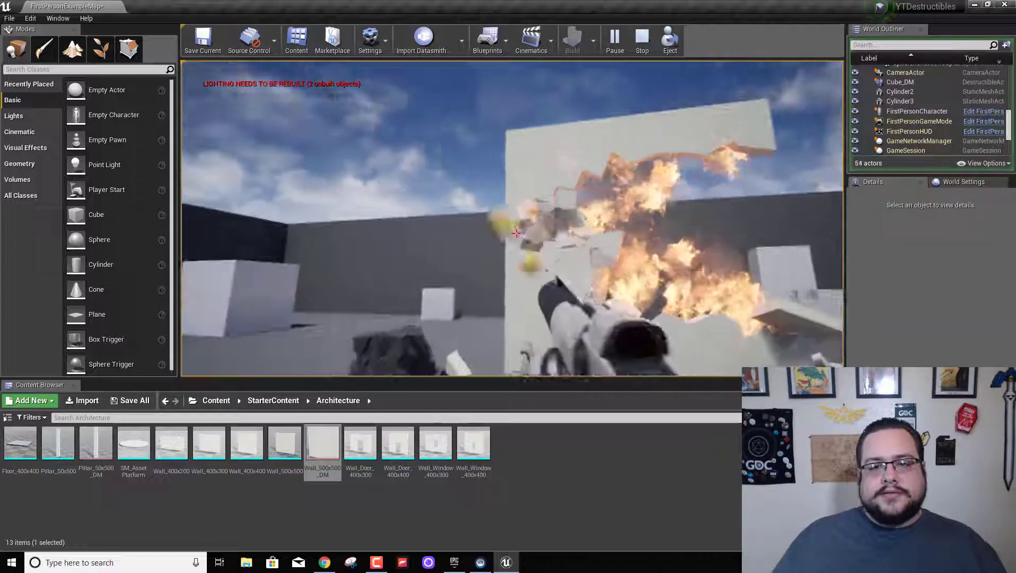
{"action": "left_click", "coordinate": [516, 234]}
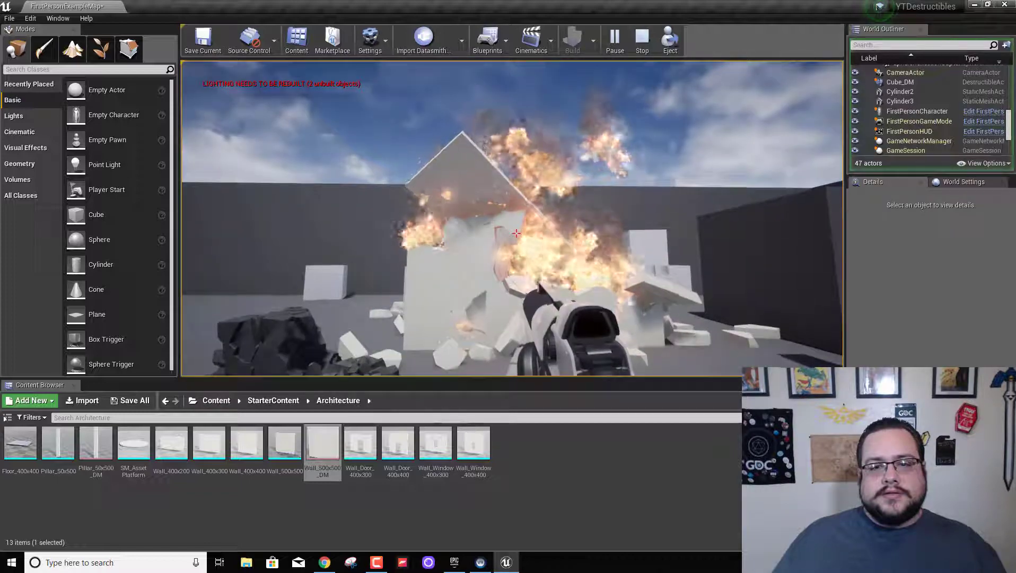
{"action": "key", "text": "Escape"}
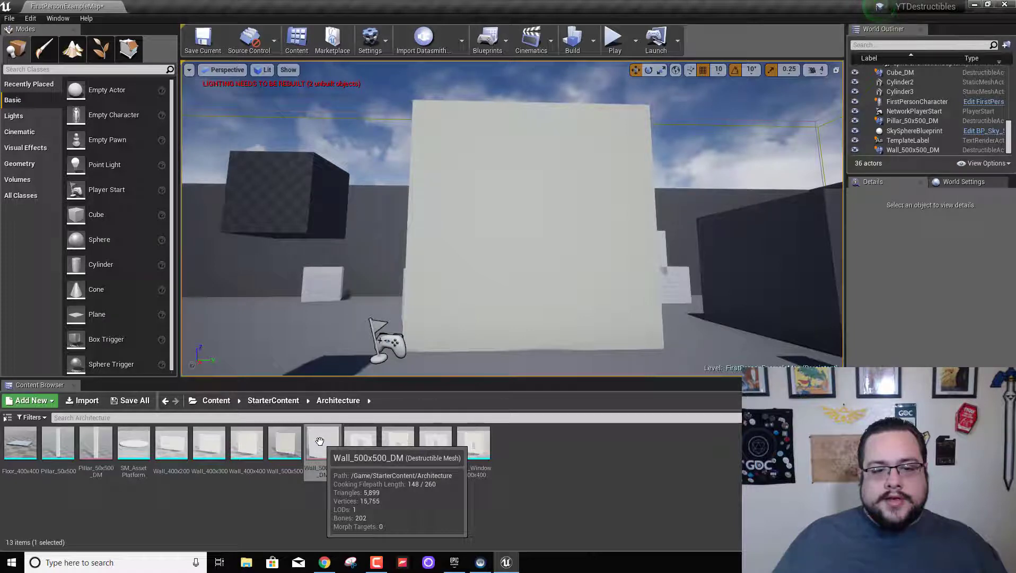
Open Wall_500x500_DM, review the particle and sound slots of Fracture Effects elements 0 and 1, and save the mesh.
{"action": "double_click", "coordinate": [319, 441]}
{"action": "scroll", "coordinate": [816, 365], "scroll_direction": "down", "scroll_amount": 10}
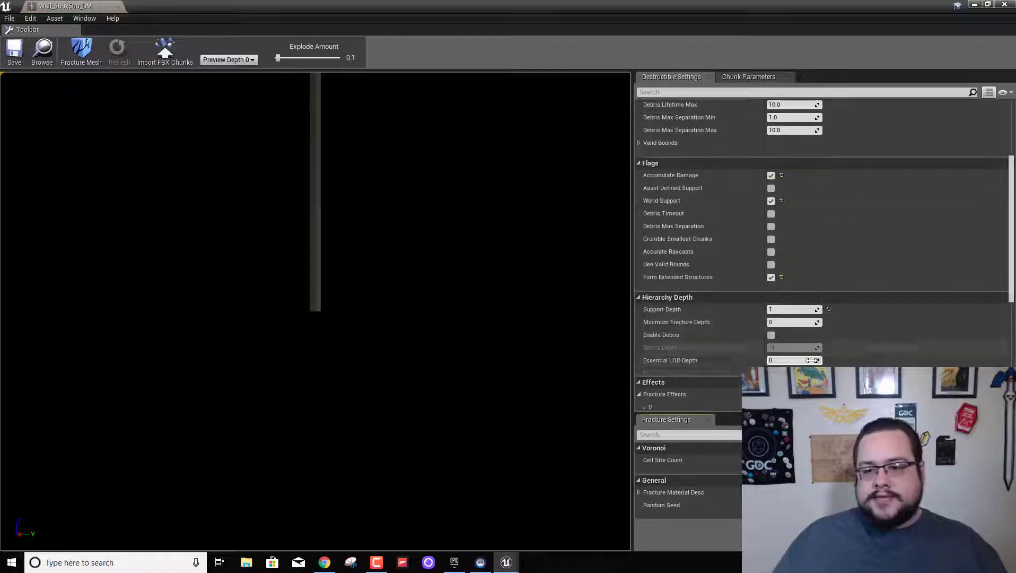
{"action": "scroll", "coordinate": [817, 365], "scroll_direction": "down", "scroll_amount": 5}
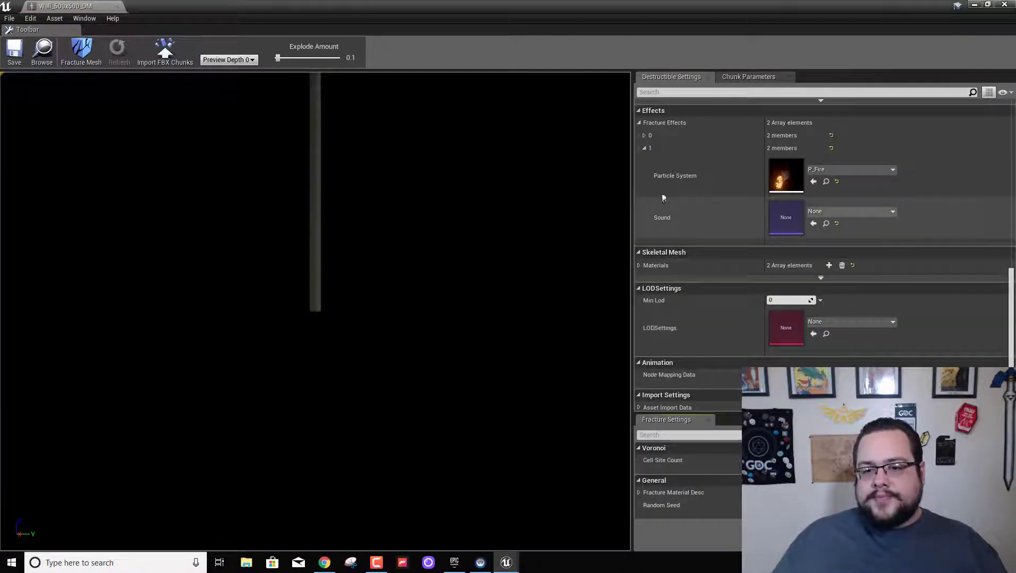
{"action": "left_click", "coordinate": [644, 135]}
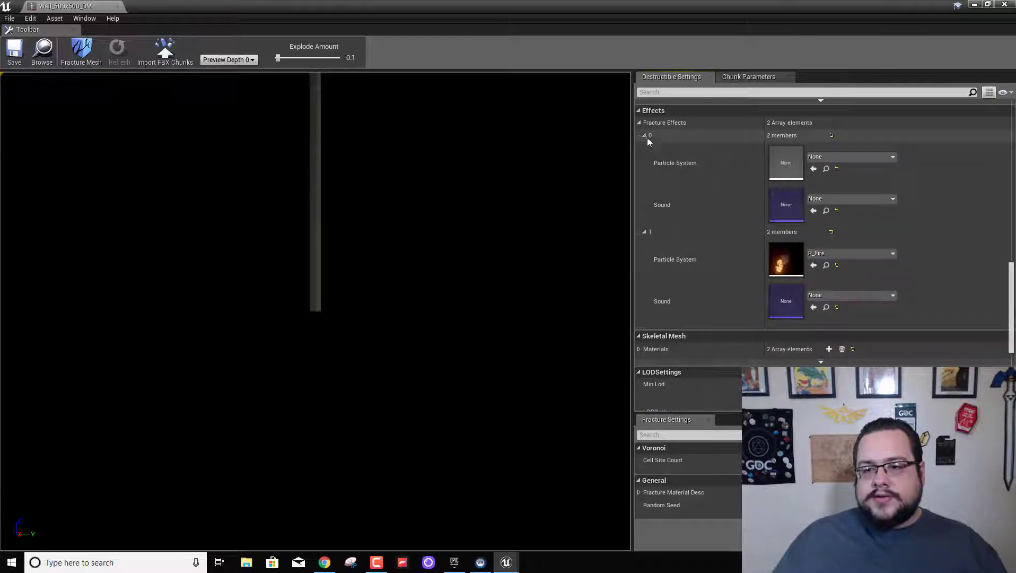
{"action": "scroll", "coordinate": [745, 283], "scroll_direction": "down", "scroll_amount": 5}
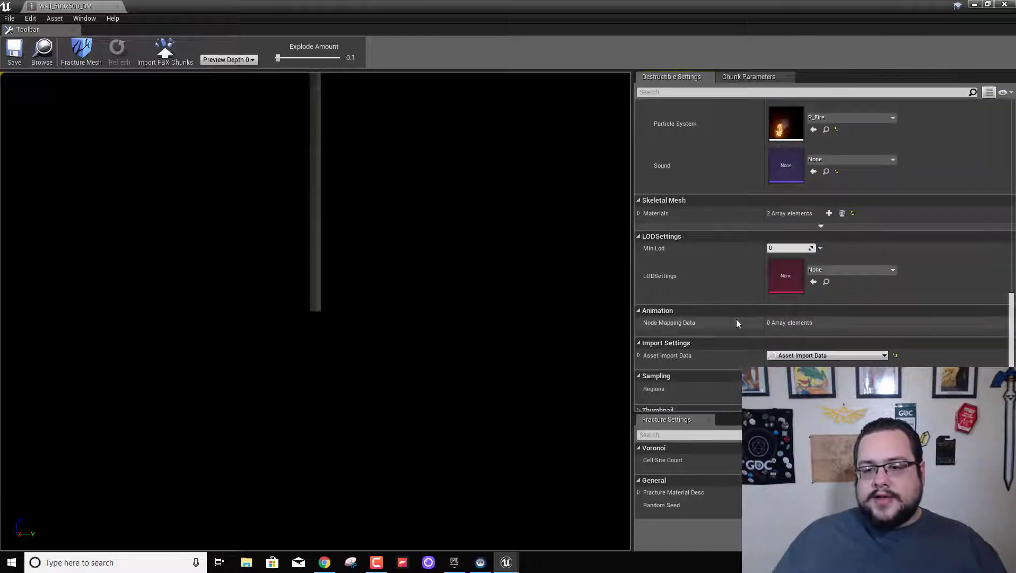
{"action": "left_click", "coordinate": [14, 54]}
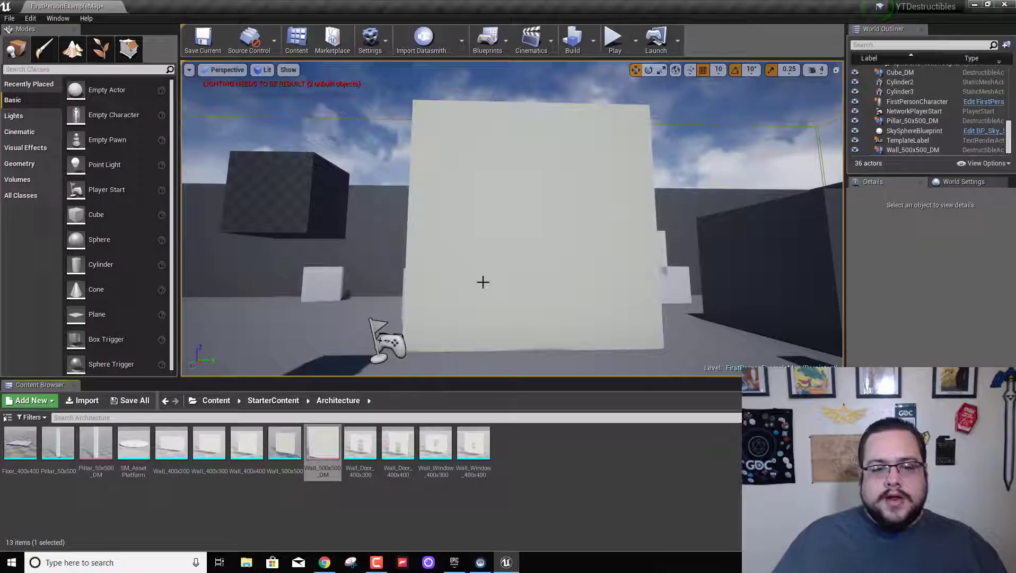
Filter the project's Content folder to Material assets and apply a concrete material to the large wall in the level.
{"action": "right_click_drag", "start_coordinate": [485, 268], "coordinate": [475, 273]}
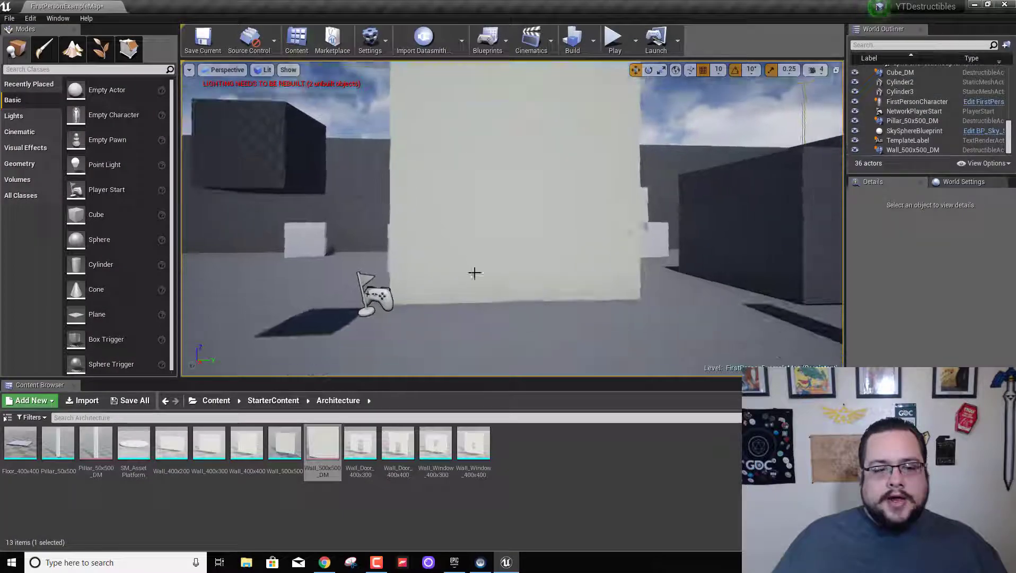
{"action": "left_click", "coordinate": [226, 402]}
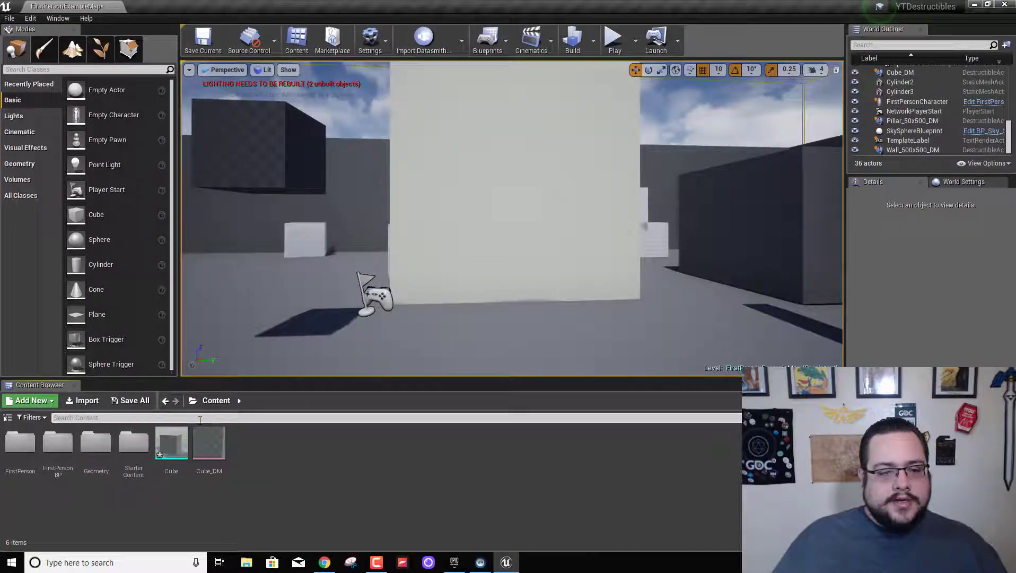
{"action": "left_click", "coordinate": [38, 419]}
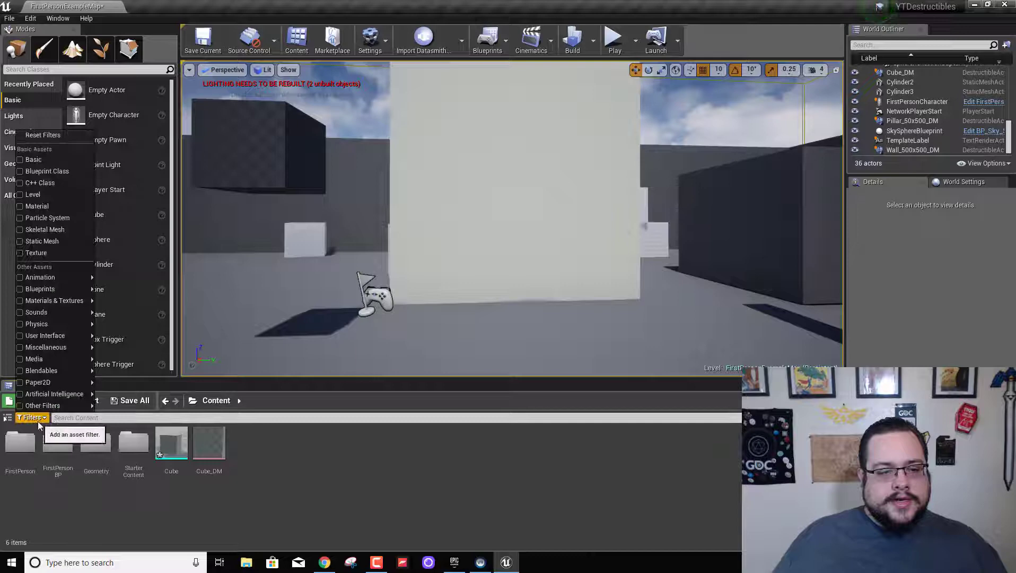
{"action": "left_click", "coordinate": [62, 201]}
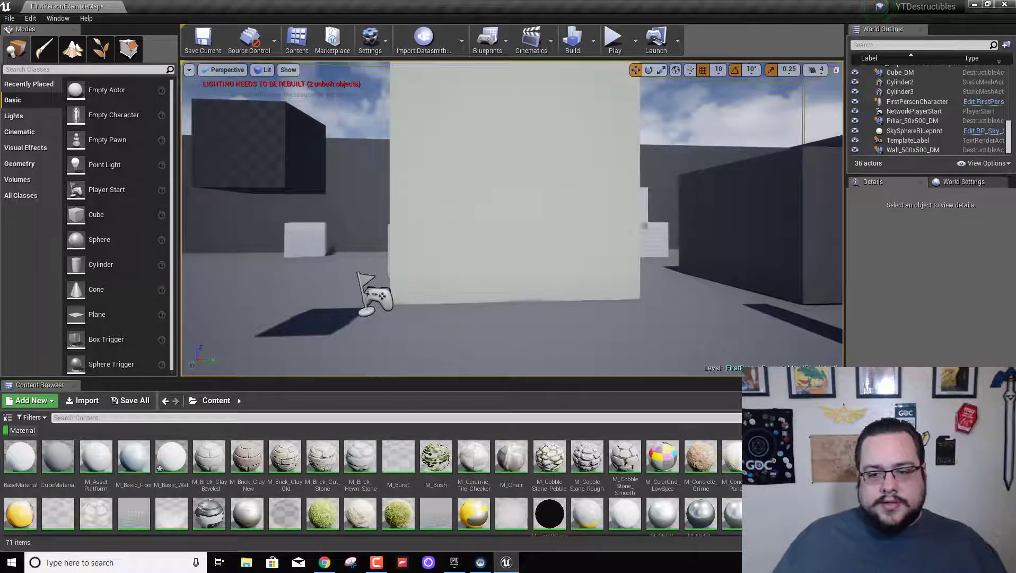
{"action": "left_click_drag", "start_coordinate": [776, 457], "coordinate": [488, 167]}
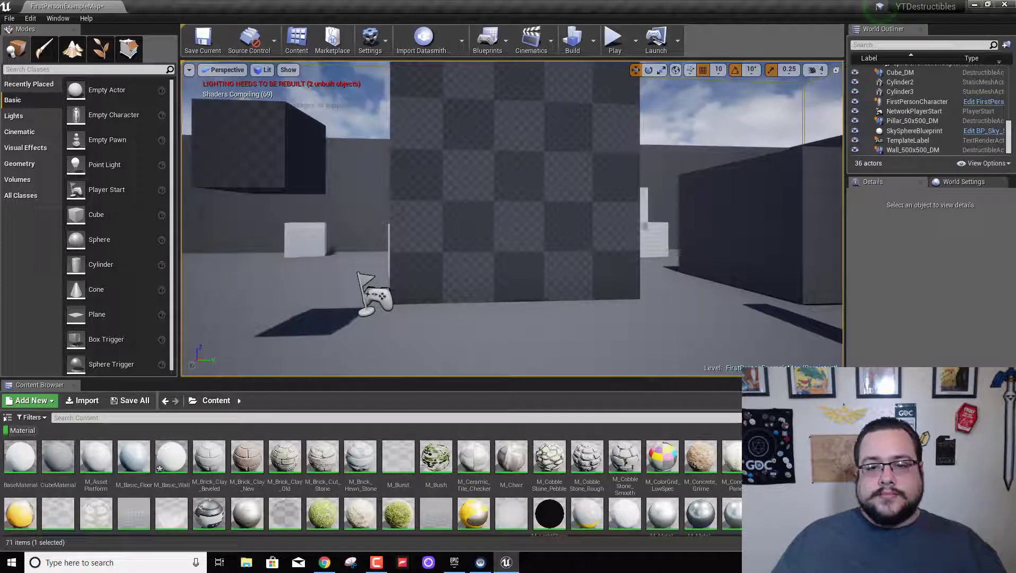
Apply a concrete material to the pillar beside the wall.
{"action": "right_click_drag", "start_coordinate": [488, 168], "coordinate": [563, 157]}
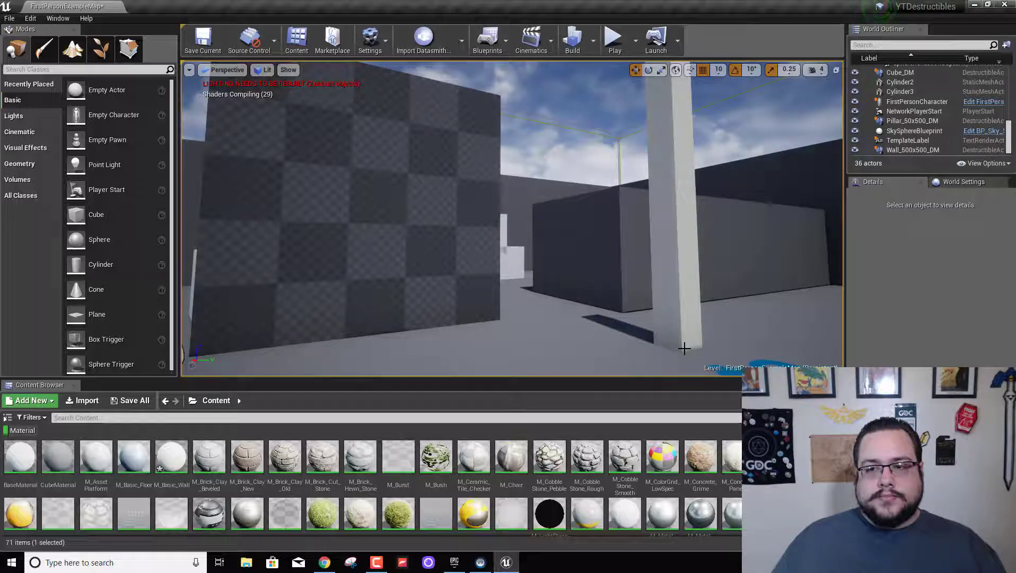
{"action": "right_click_drag", "start_coordinate": [684, 348], "coordinate": [610, 345]}
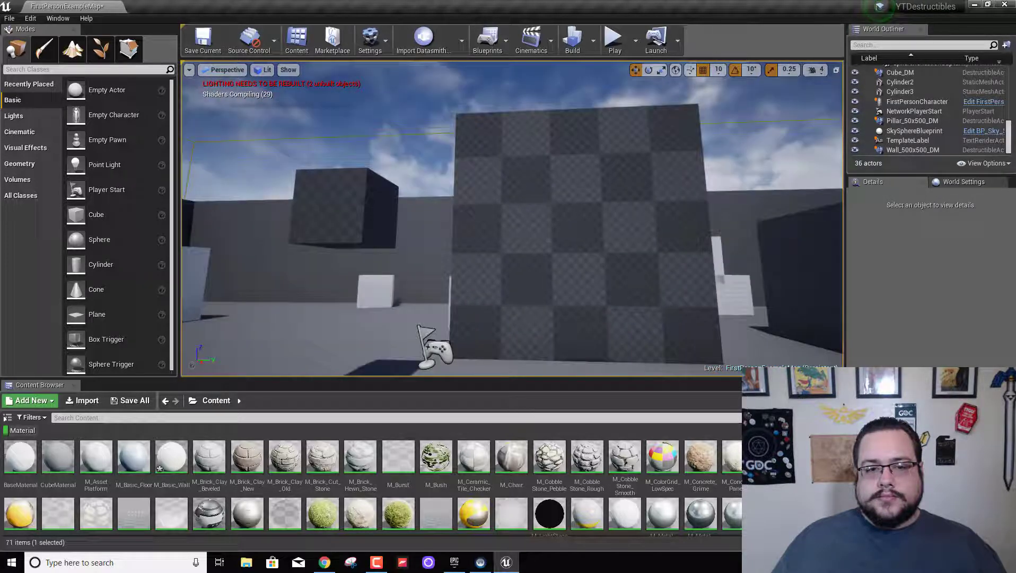
{"action": "mouse_move", "coordinate": [680, 345]}
{"action": "right_mouse_down"}
{"action": "mouse_move", "coordinate": [732, 345]}
{"action": "mouse_move", "coordinate": [680, 345]}
{"action": "right_mouse_up"}
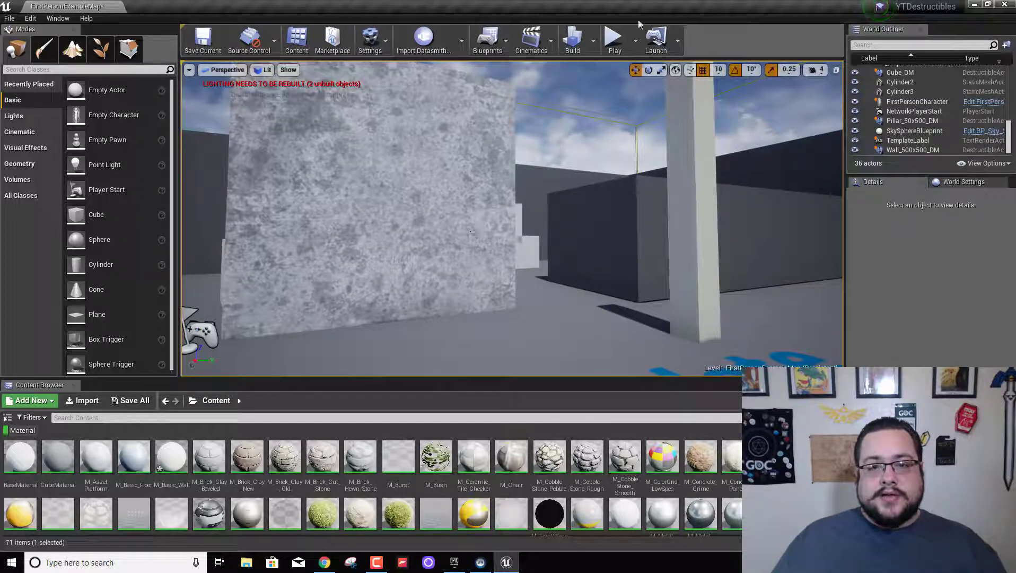
{"action": "left_click_drag", "start_coordinate": [701, 456], "coordinate": [696, 219]}
Play-test the concrete-textured wall by approaching it, shooting it while backing away, and ending the play session.
{"action": "left_click", "coordinate": [614, 40]}
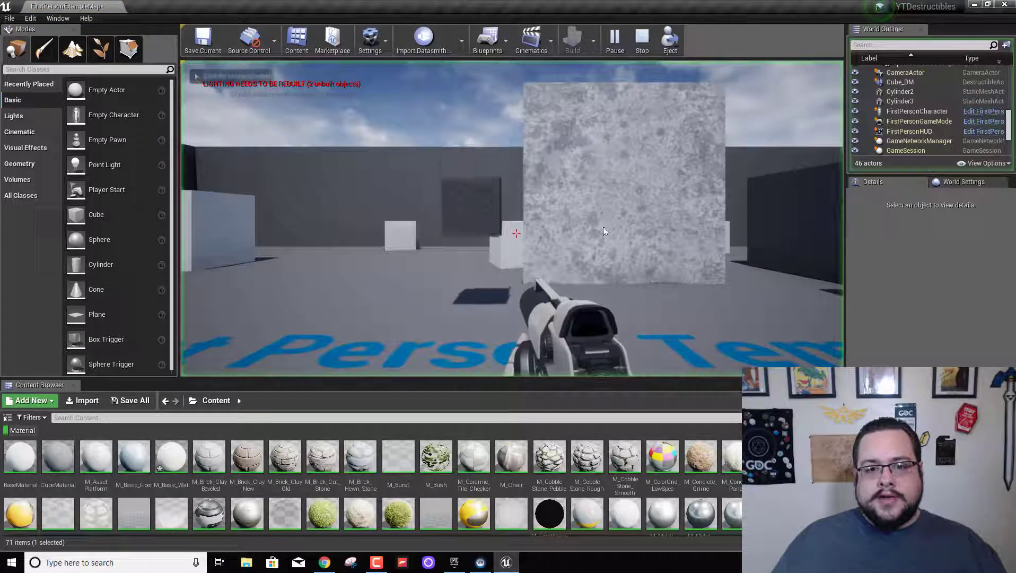
{"action": "key", "text": "w"}
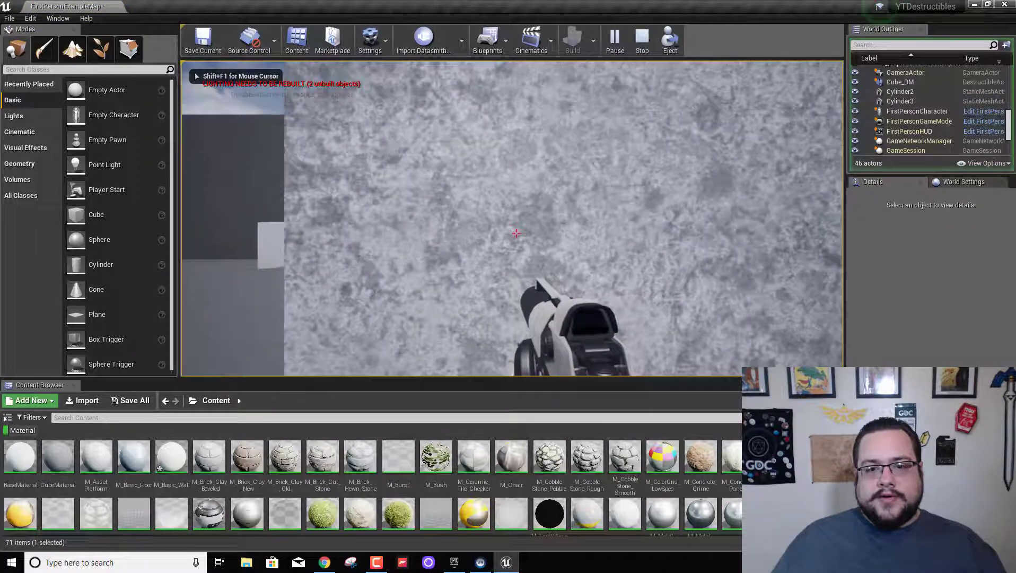
{"action": "left_click", "coordinate": [516, 233]}
{"action": "left_click", "coordinate": [516, 233]}
{"action": "key", "text": "s"}
{"action": "left_click", "coordinate": [516, 233]}
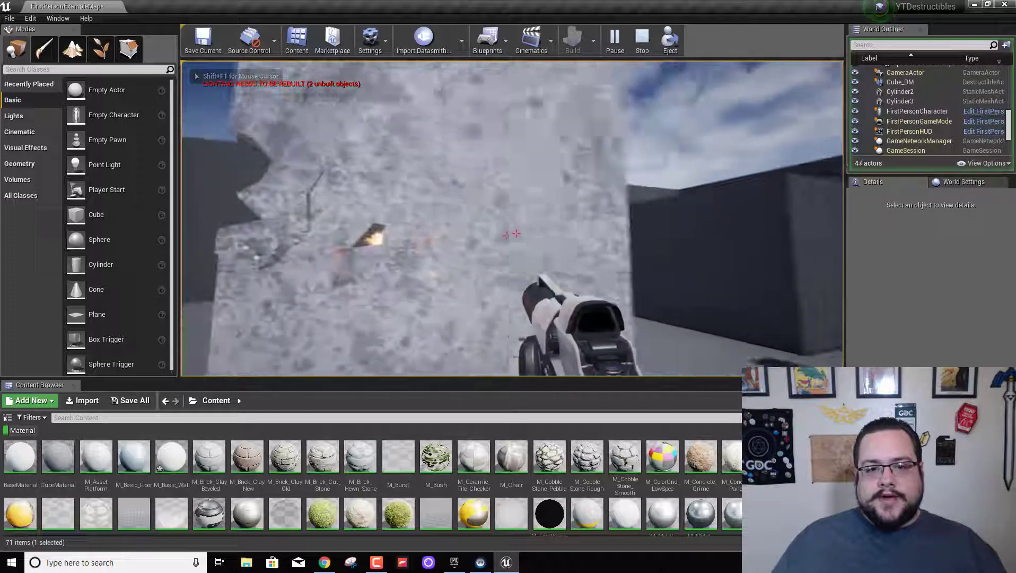
{"action": "left_click", "coordinate": [516, 234]}
{"action": "key", "text": "Escape"}
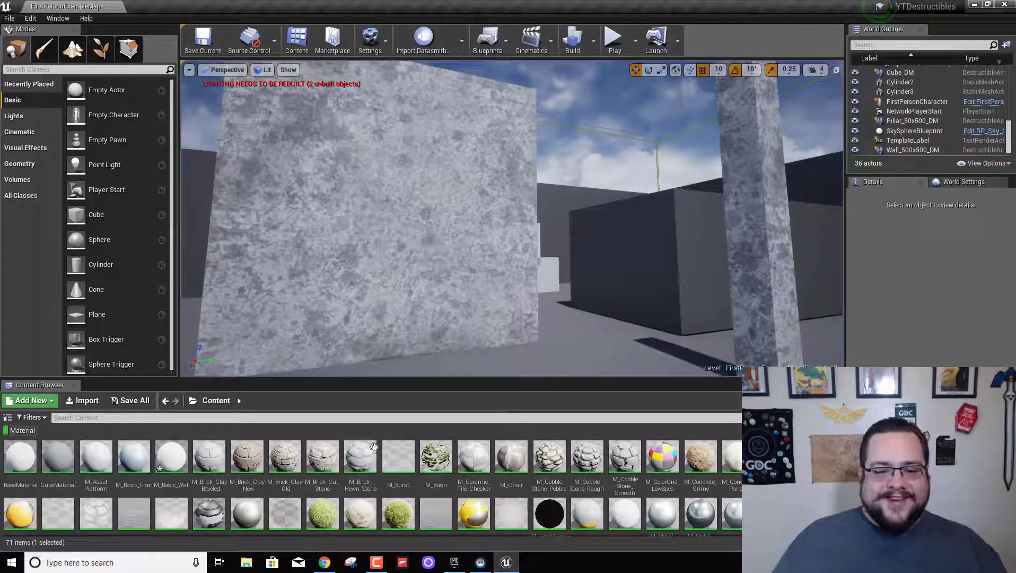
Turn off the Material asset filter, and start a play session to shoot the concrete pillar.
{"action": "left_click", "coordinate": [7, 429]}
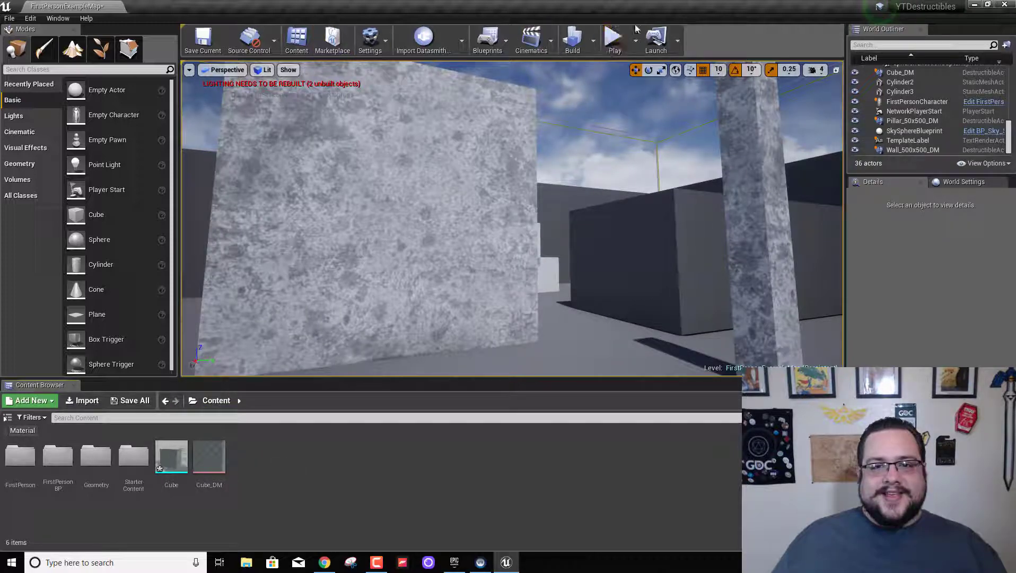
{"action": "left_click", "coordinate": [615, 40]}
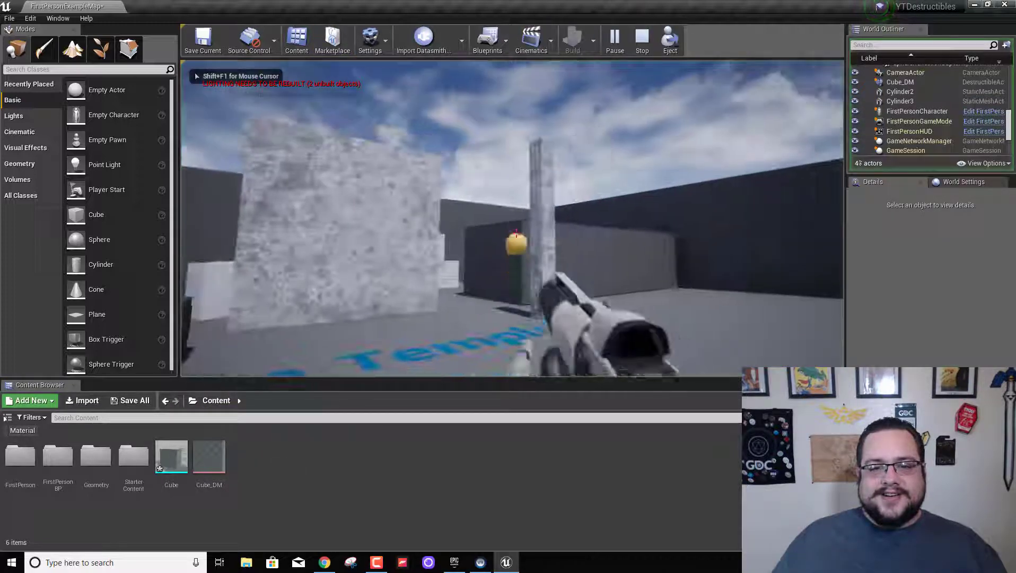
{"action": "key", "text": "w"}
{"action": "key", "text": "w"}
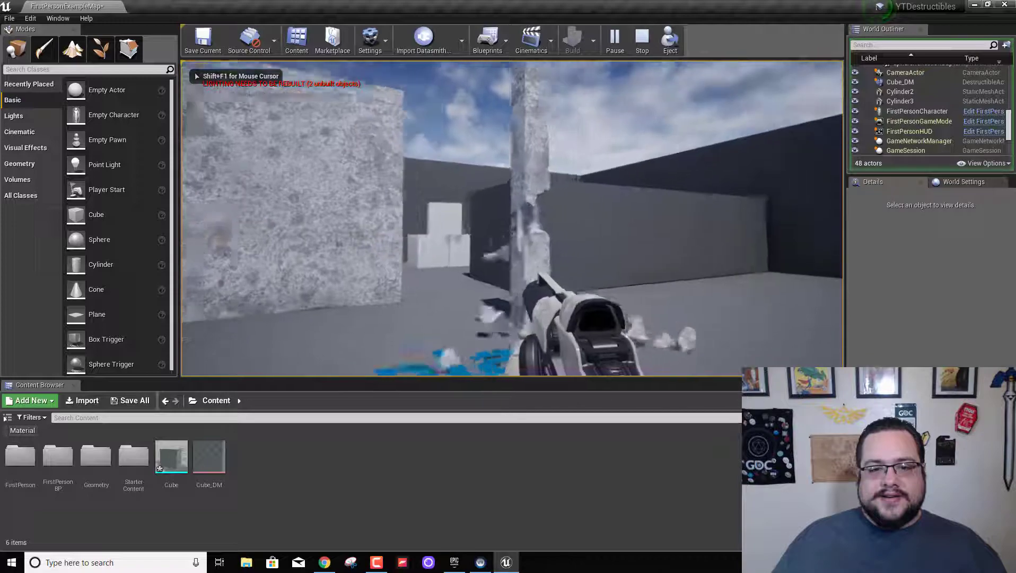
{"action": "key", "text": "a"}
Shoot the lower and upper parts of the concrete wall to test its fiery fracturing, and end the play session.
{"action": "left_click", "coordinate": [515, 235]}
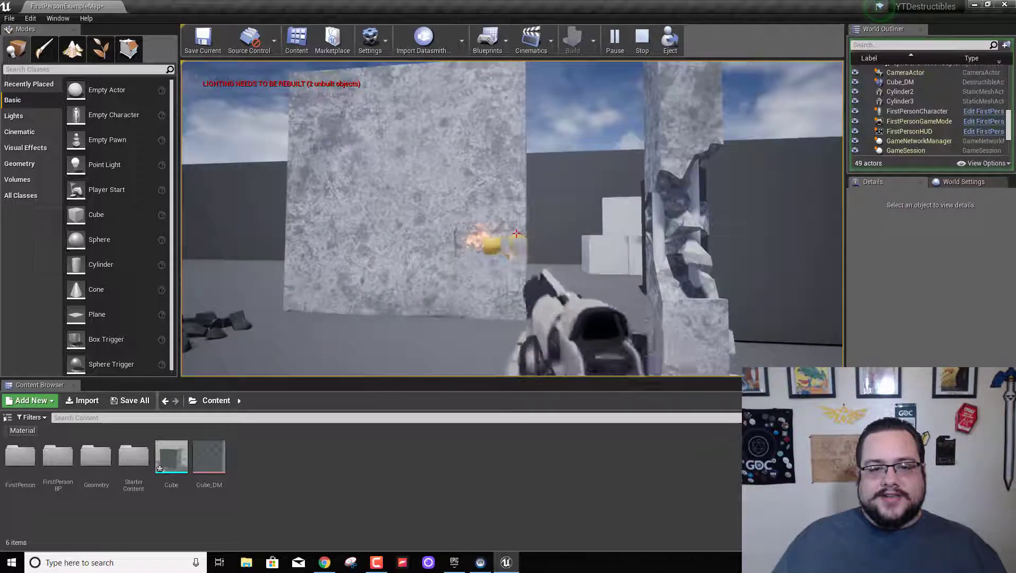
{"action": "left_click", "coordinate": [516, 235]}
{"action": "left_click", "coordinate": [516, 235]}
{"action": "left_click", "coordinate": [516, 233]}
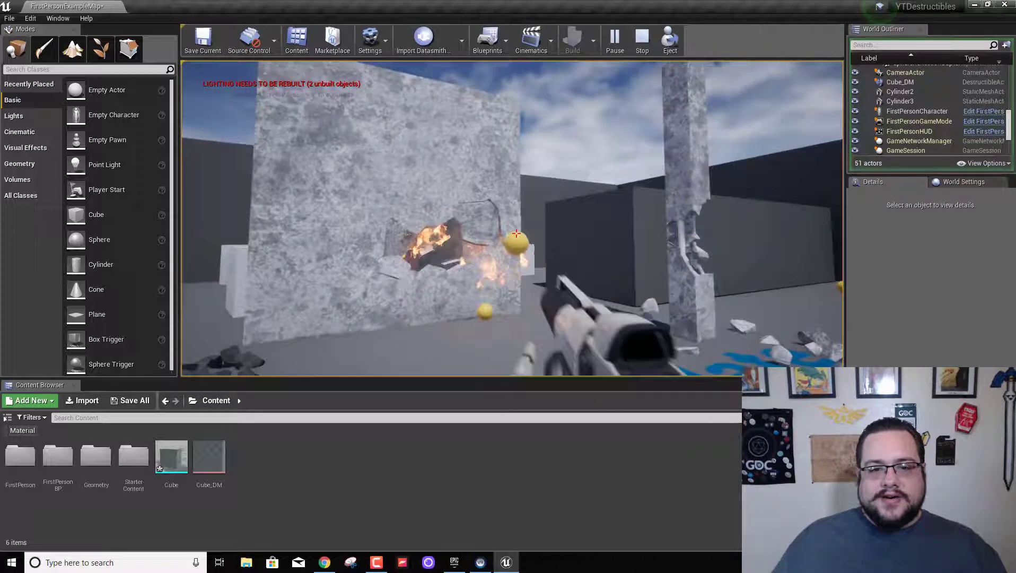
{"action": "left_click", "coordinate": [516, 234]}
{"action": "left_click", "coordinate": [517, 234]}
{"action": "left_click", "coordinate": [517, 234]}
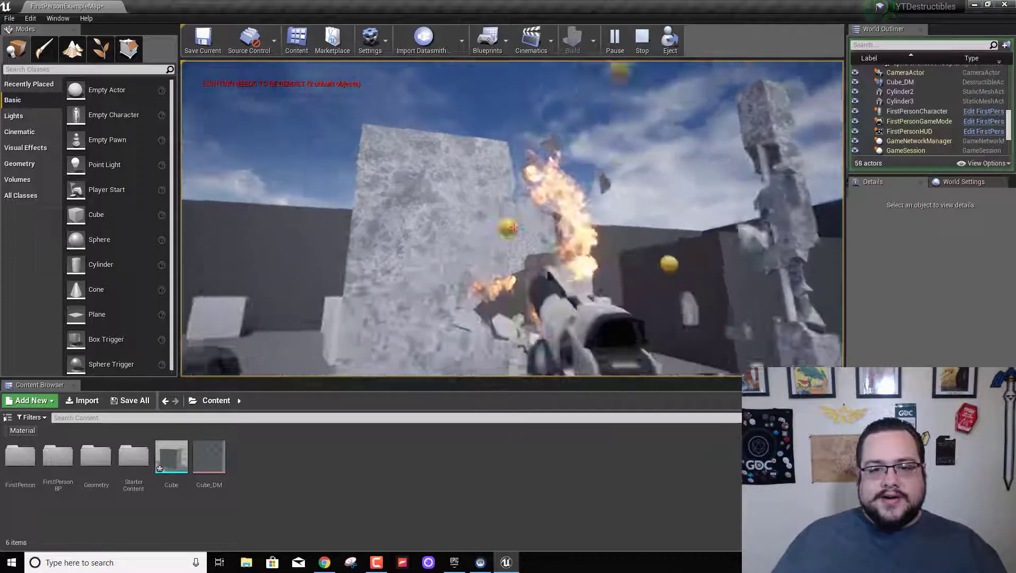
{"action": "left_click", "coordinate": [517, 233]}
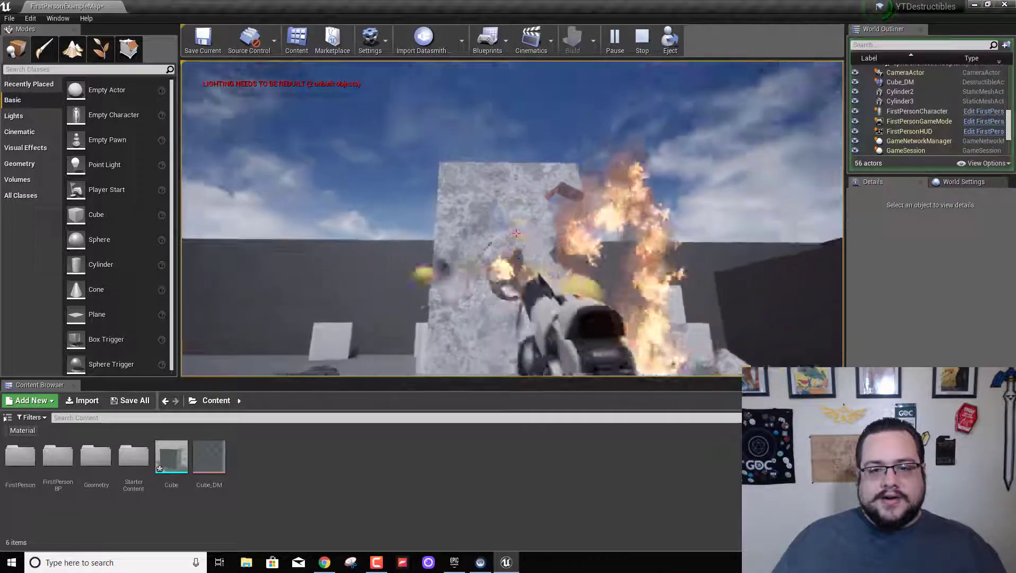
{"action": "key", "text": "Escape"}
{"action": "right_click_drag", "start_coordinate": [469, 269], "coordinate": [488, 238]}
{"action": "key", "text": "s"}
{"action": "key", "text": "w"}
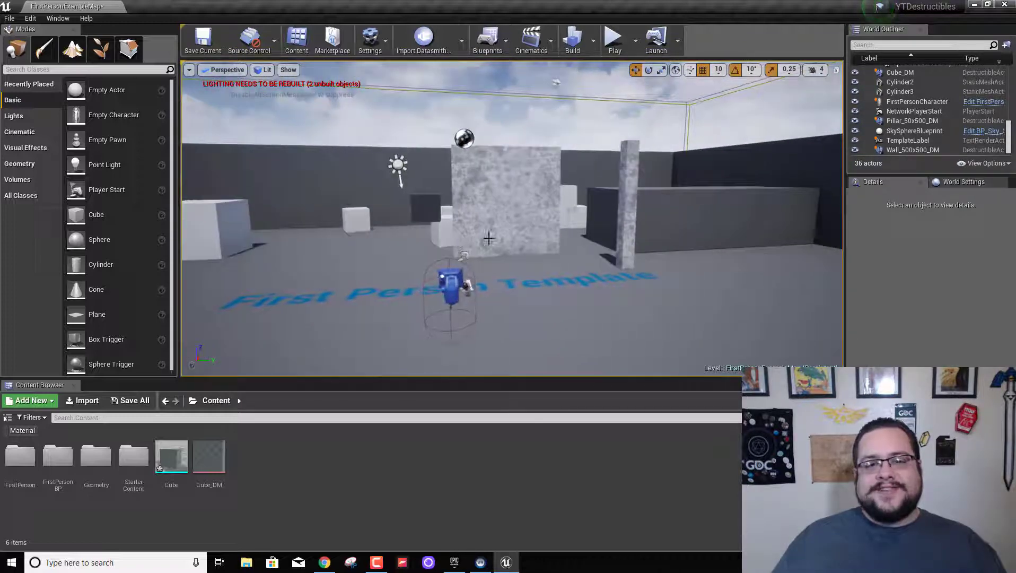